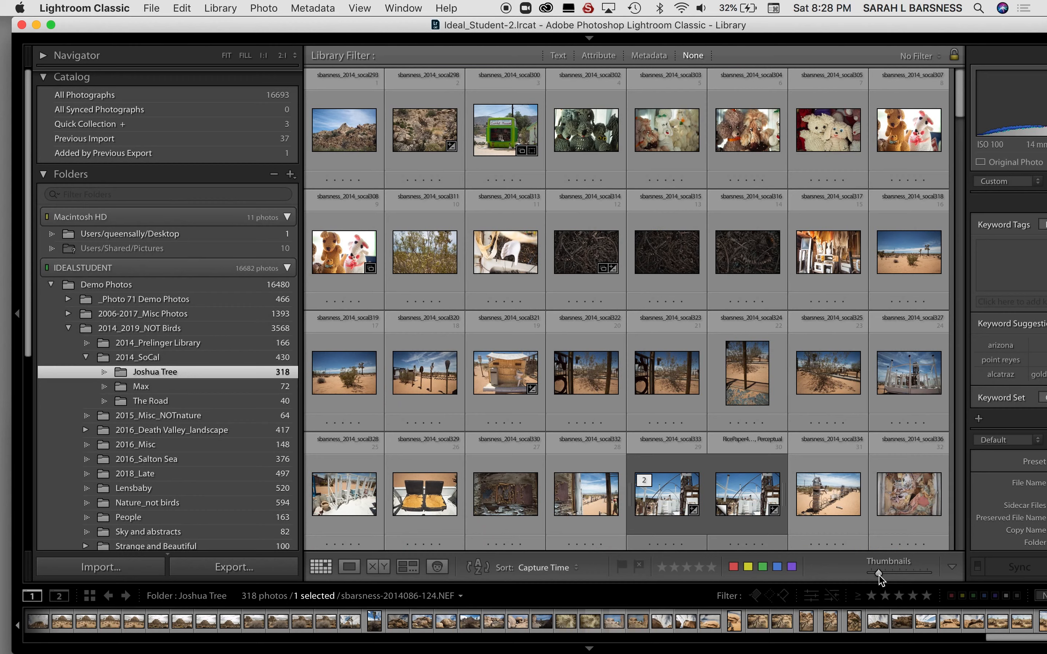
- Enlarge the grid thumbnails slightly and open the folder's first photo, socal293, in Loupe view
{"action": "left_click_drag", "start_coordinate": [878, 575], "coordinate": [886, 575]}
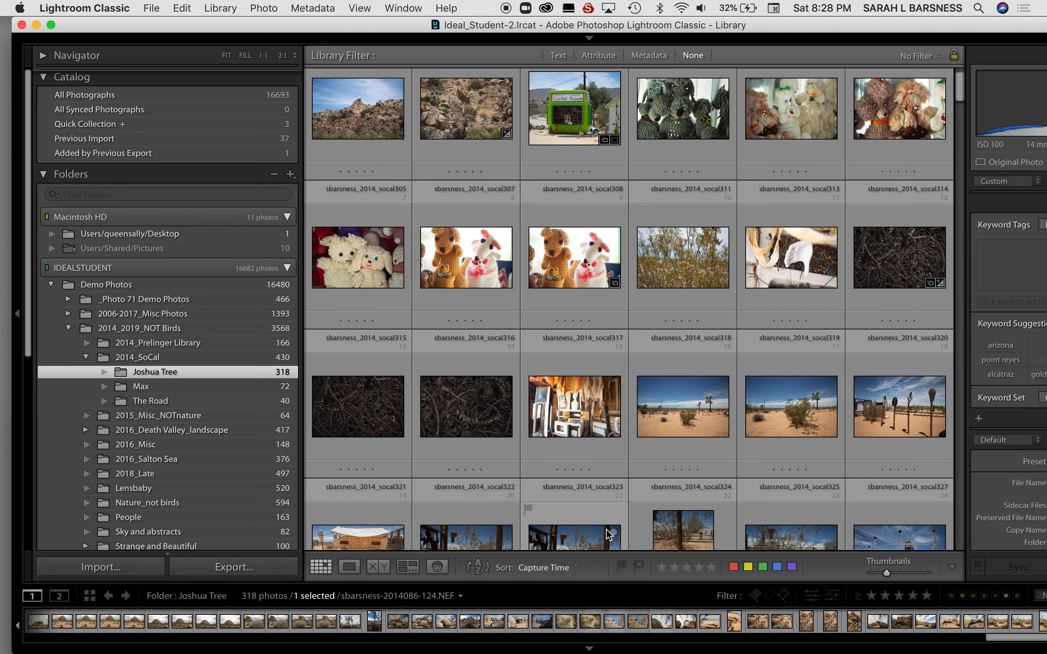
{"action": "scroll", "coordinate": [605, 528], "scroll_direction": "up", "scroll_amount": 2}
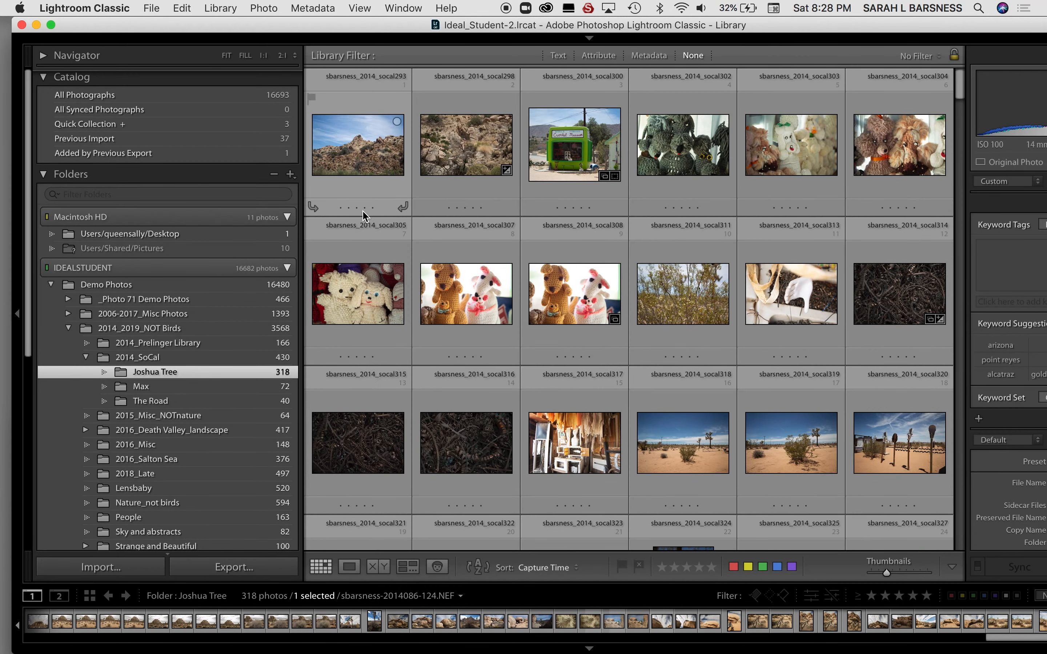
{"action": "left_click", "coordinate": [368, 162]}
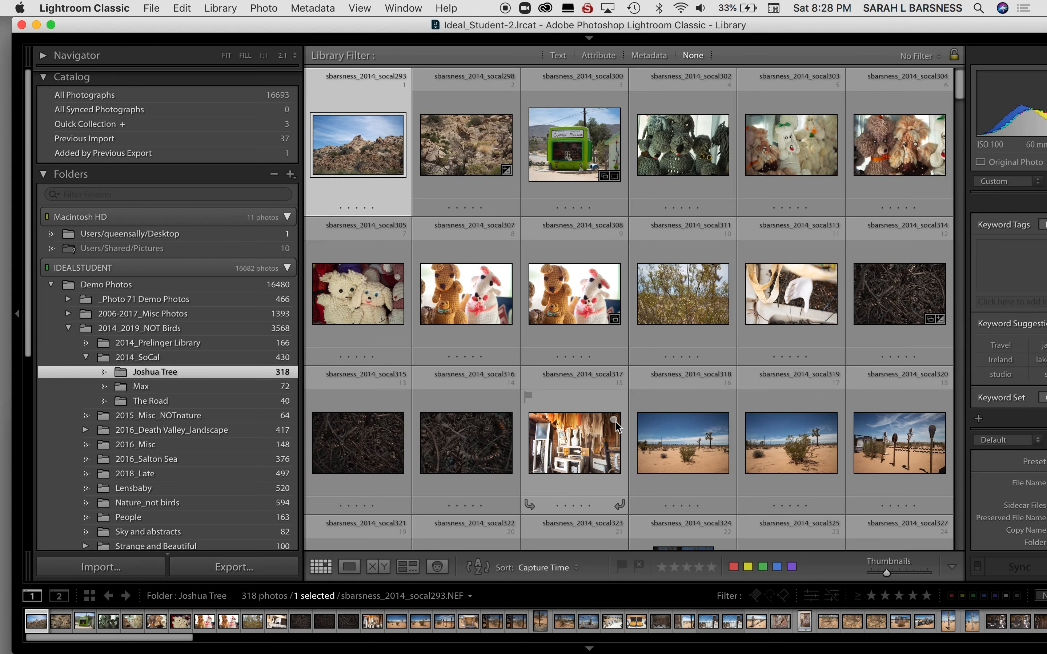
{"action": "key", "text": "e"}
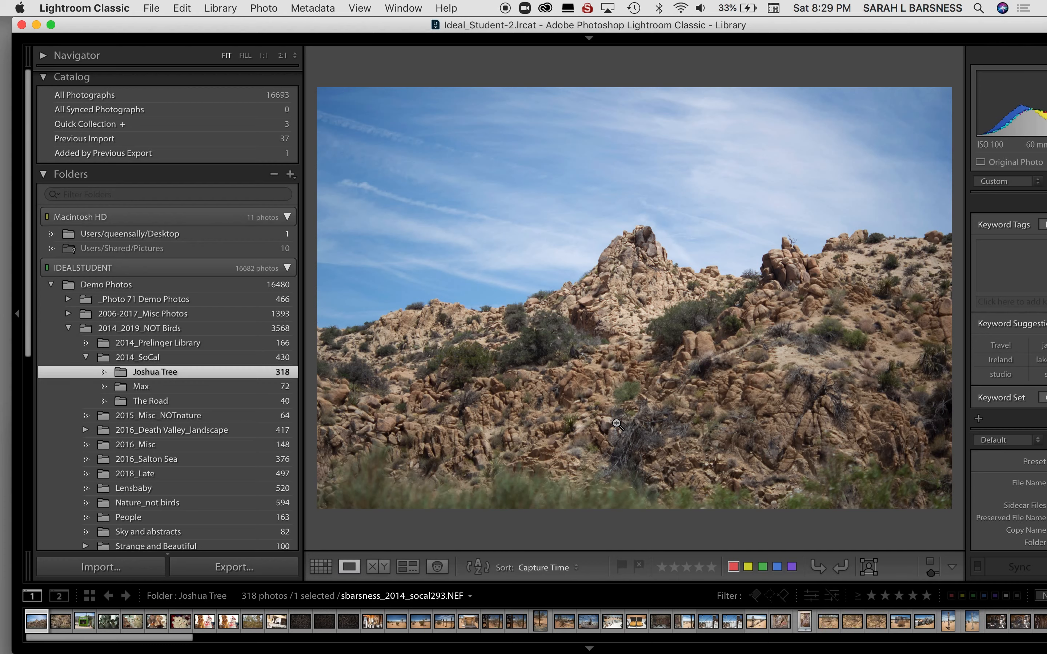
- Advance through the photos to socal302, the grey crocheted poodles, and flag it as rejected
{"action": "key", "text": "Right"}
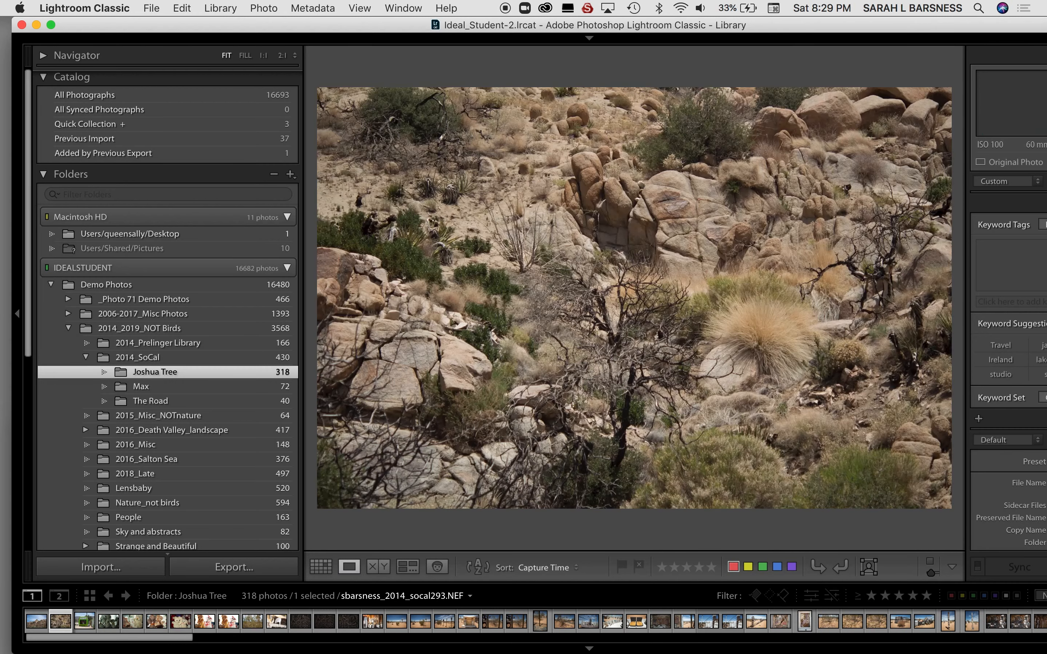
{"action": "key", "text": "Right"}
{"action": "key", "text": "Right"}
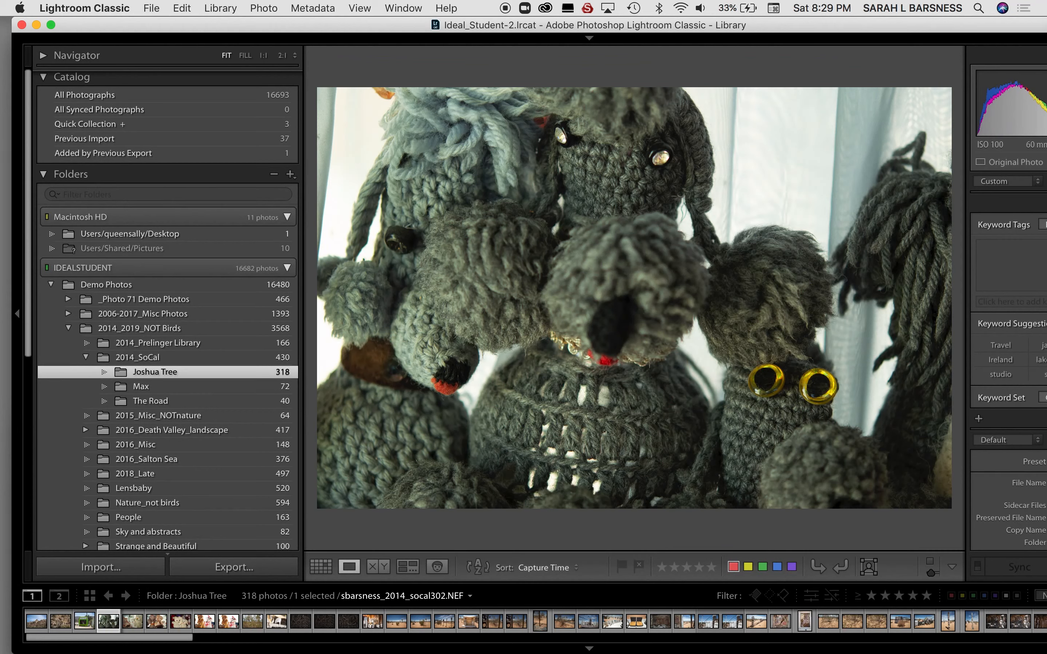
{"action": "left_click", "coordinate": [639, 570]}
{"action": "key", "text": "Right"}
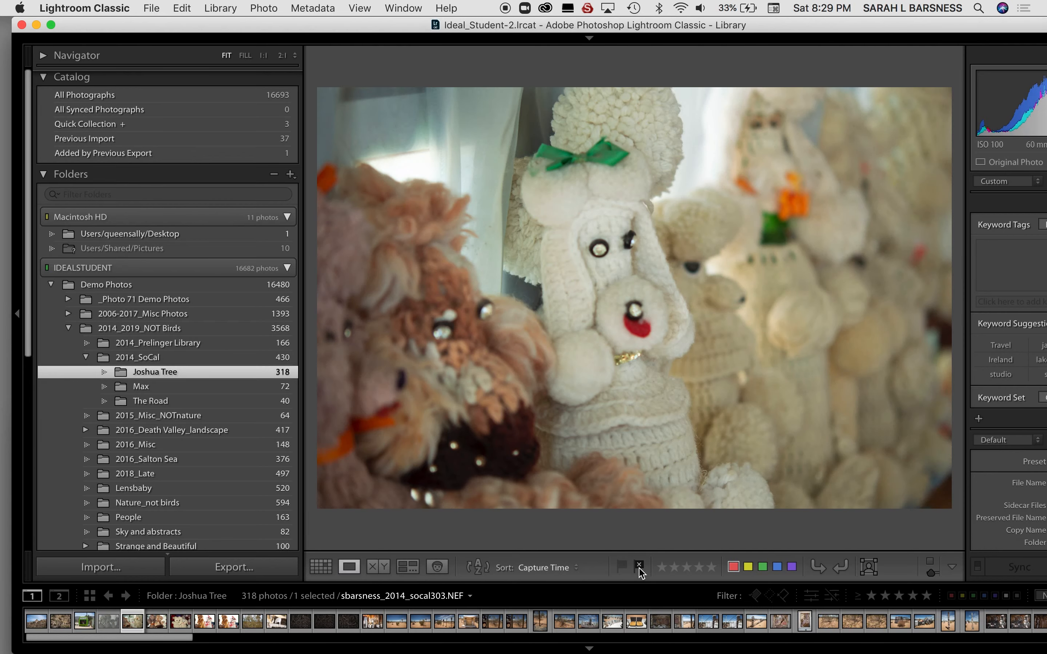
{"action": "key", "text": "Right"}
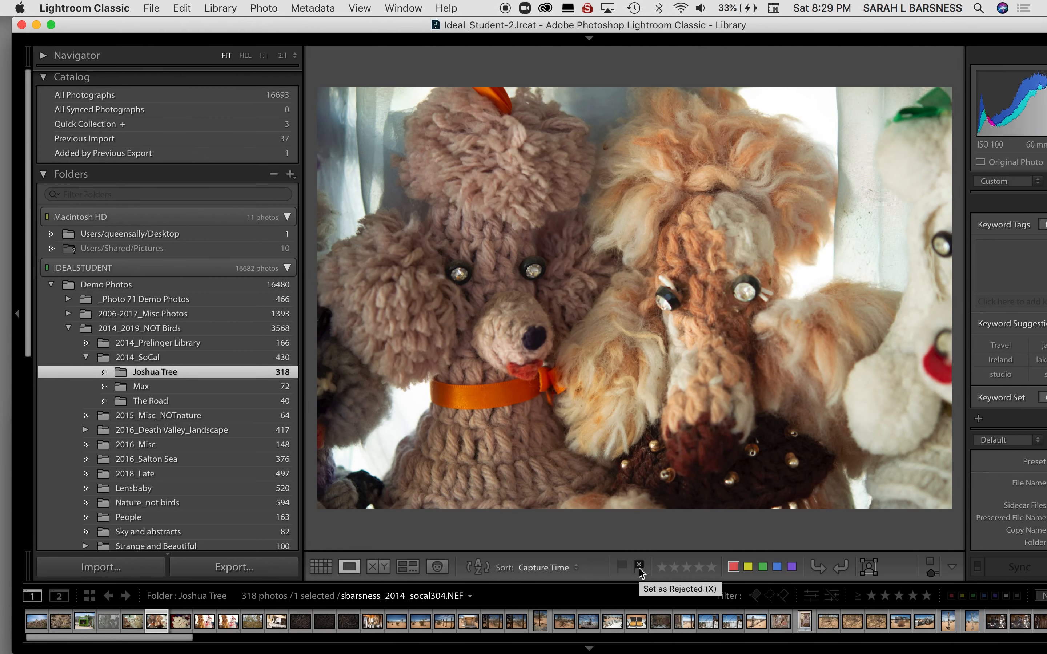
{"action": "key", "text": "Right"}
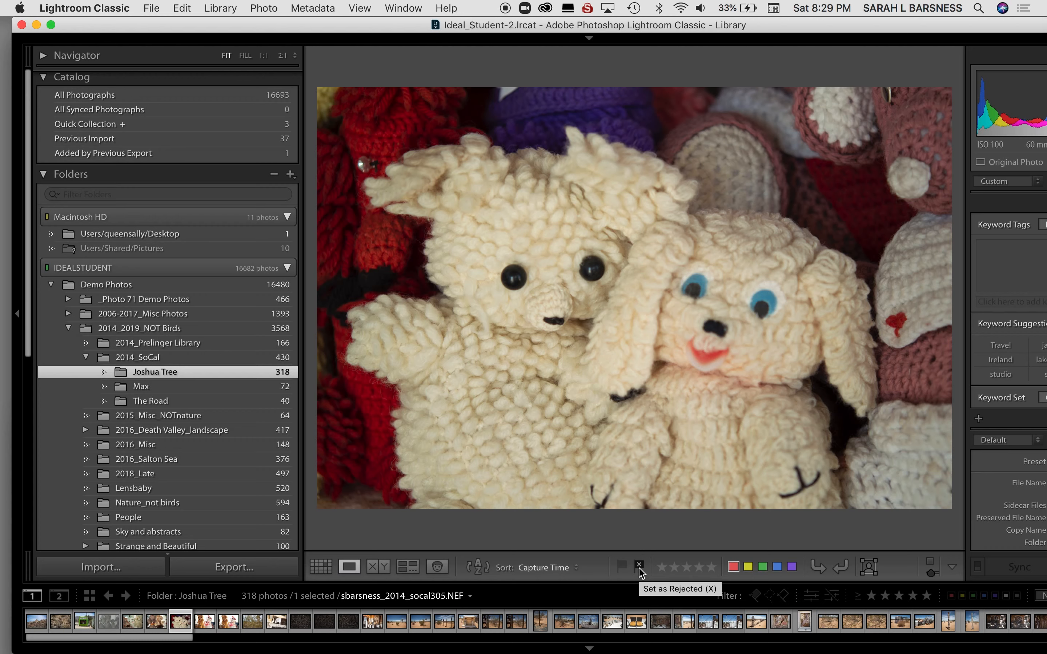
{"action": "key", "text": "Right"}
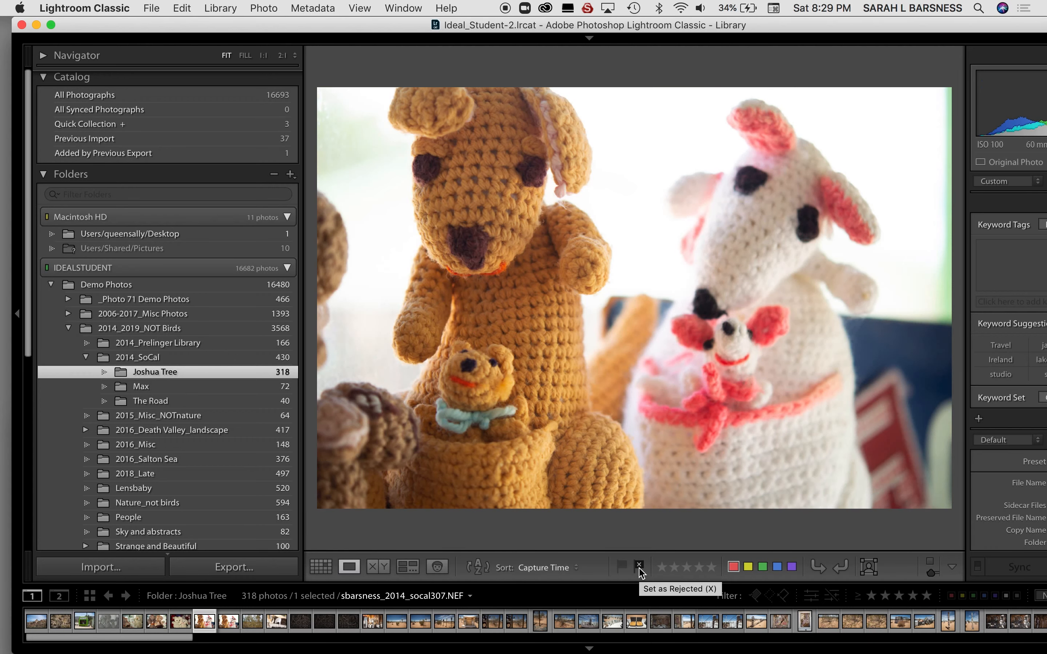
{"action": "left_click", "coordinate": [639, 570]}
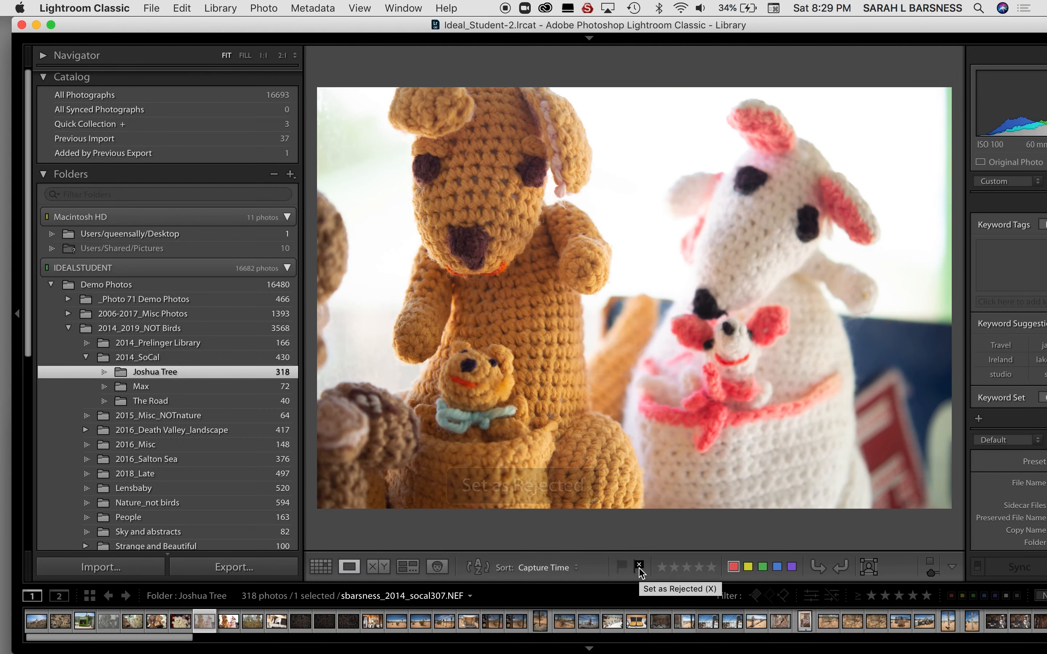
- Review the next photos and reject the first wide desert shot with the Joshua trees, the one right after socal317
{"action": "key", "text": "Right"}
{"action": "key", "text": "Right"}
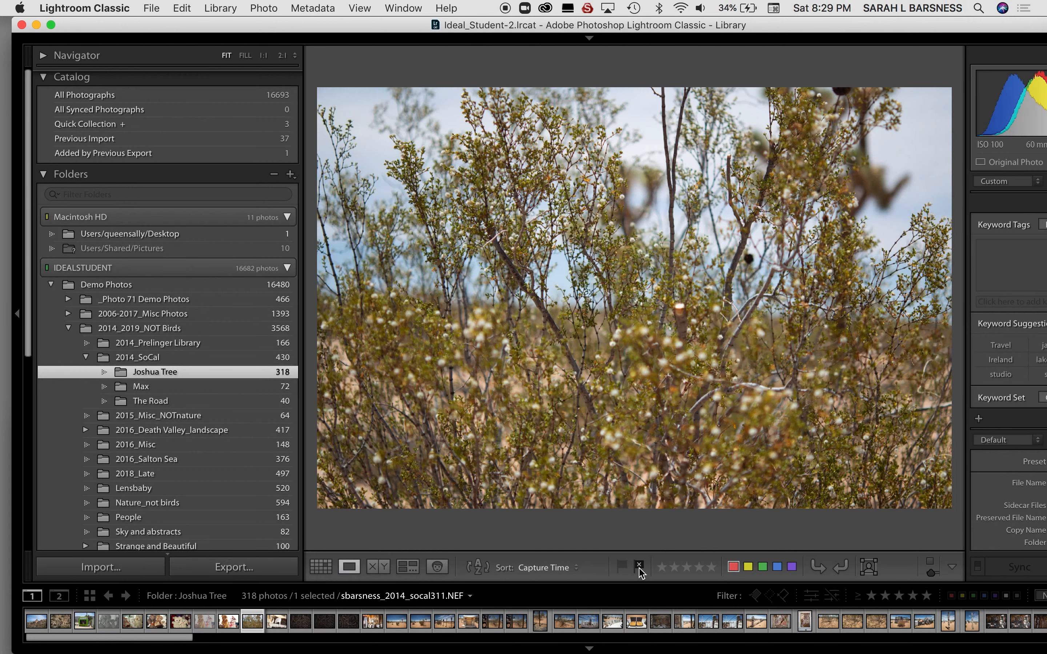
{"action": "key", "text": "Right"}
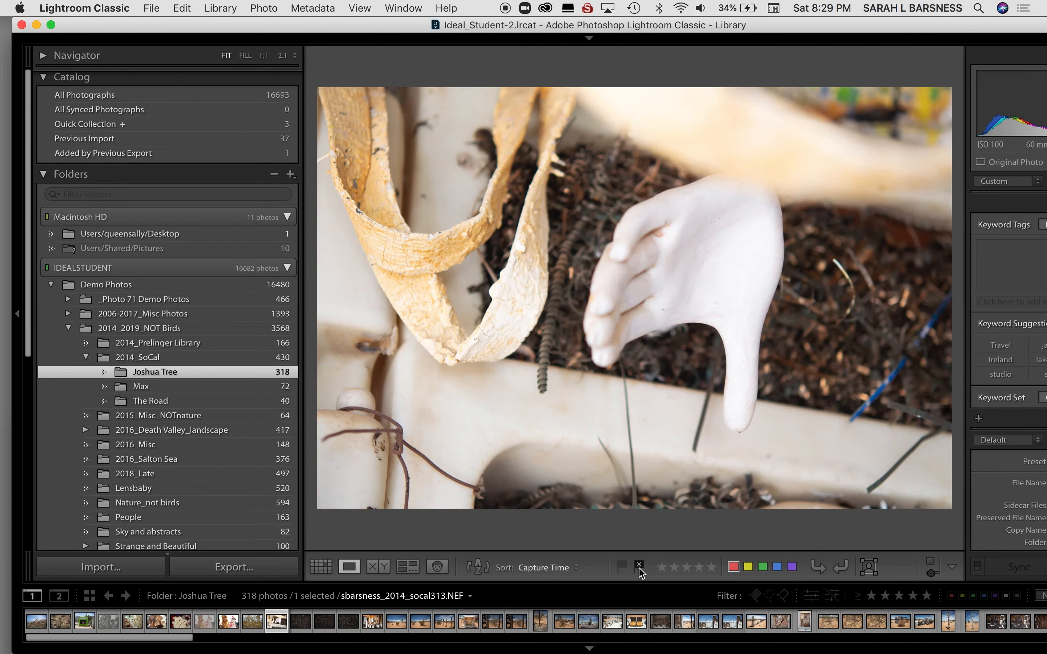
{"action": "key", "text": "Right"}
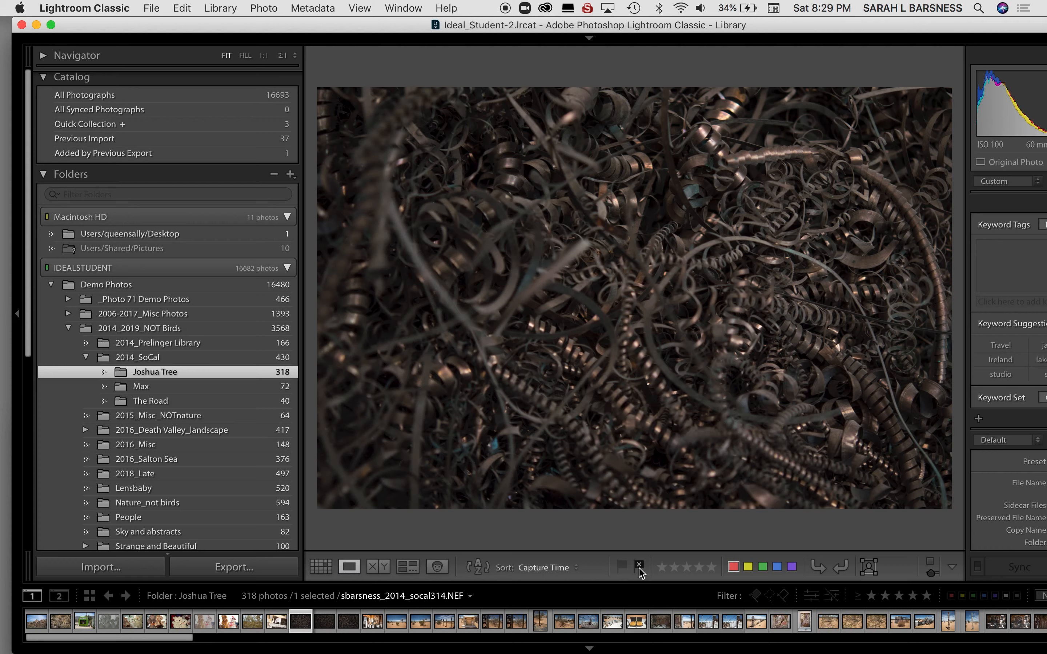
{"action": "key", "text": "Right"}
{"action": "key", "text": "Right"}
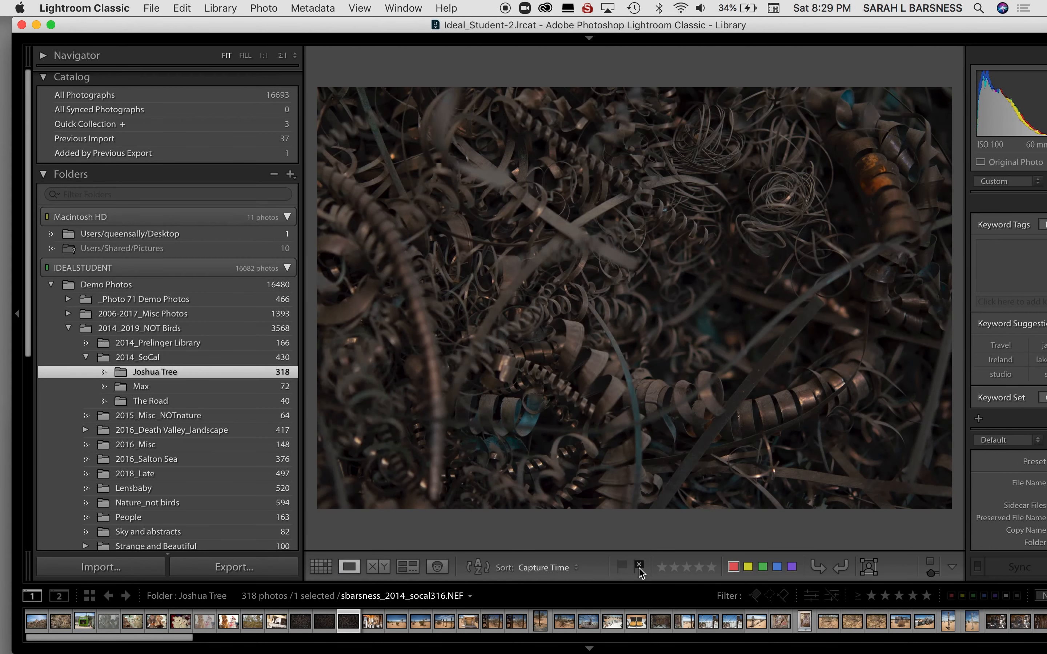
{"action": "key", "text": "Right"}
{"action": "key", "text": "Right"}
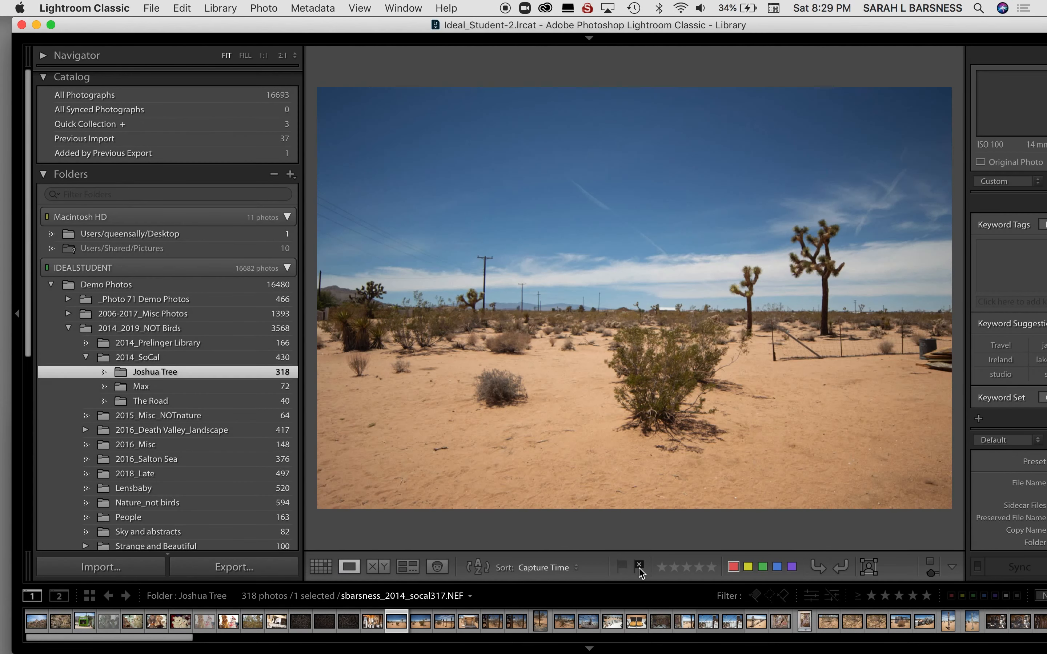
{"action": "left_click", "coordinate": [639, 567]}
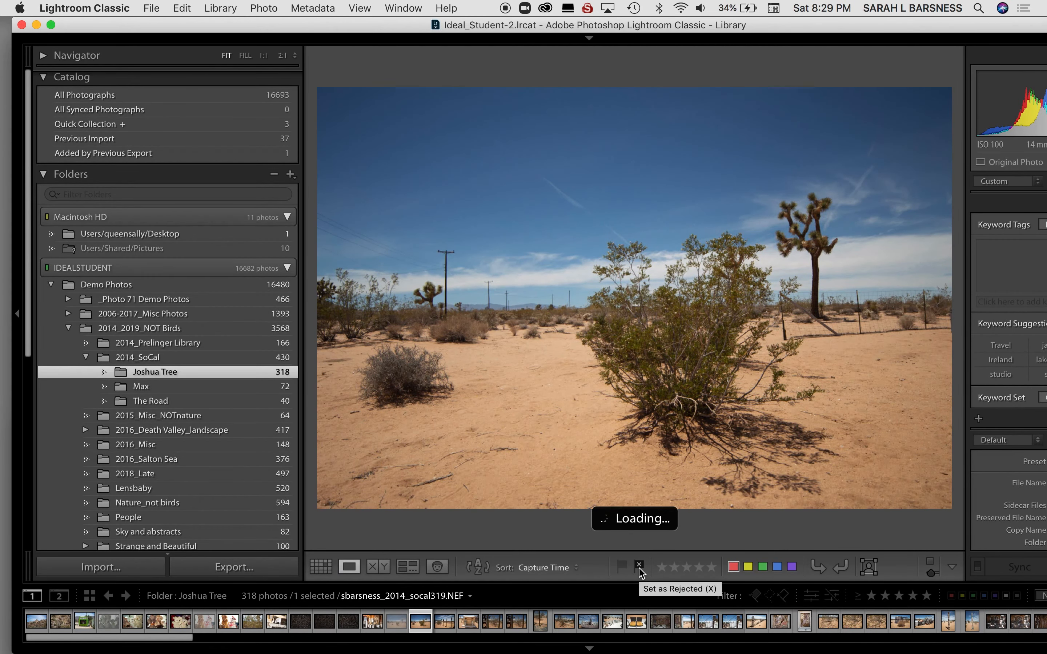
- Continue reviewing the outdoor sculpture photos and reject the doorway shot with the man in the red cap
{"action": "key", "text": "Right"}
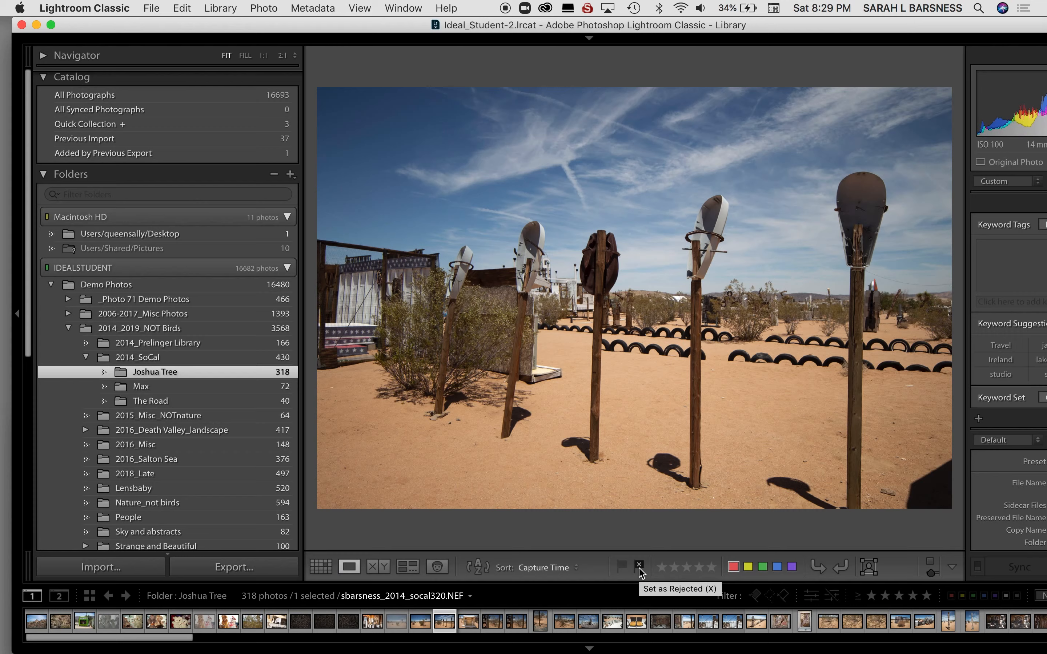
{"action": "key", "text": "Right"}
{"action": "key", "text": "Right"}
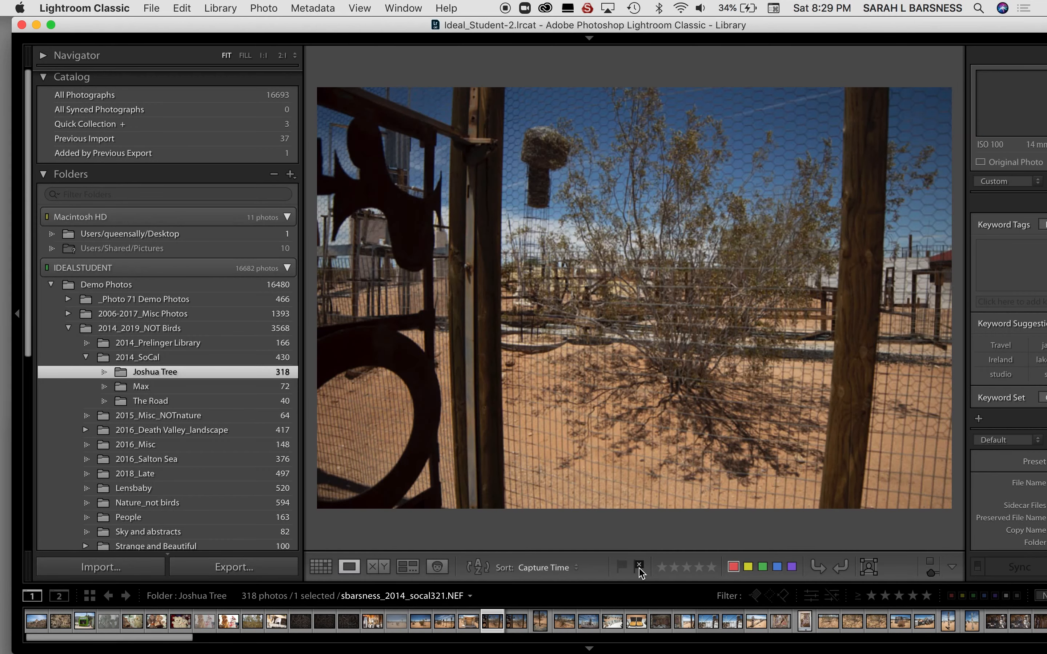
{"action": "key", "text": "Right"}
{"action": "key", "text": "Right"}
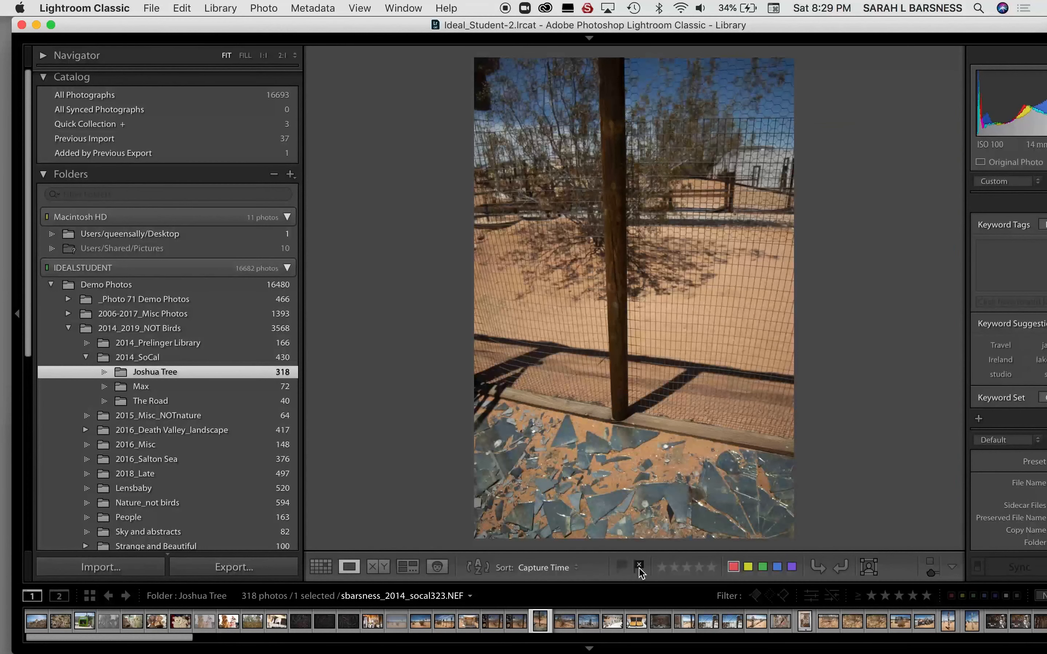
{"action": "key", "text": "Right"}
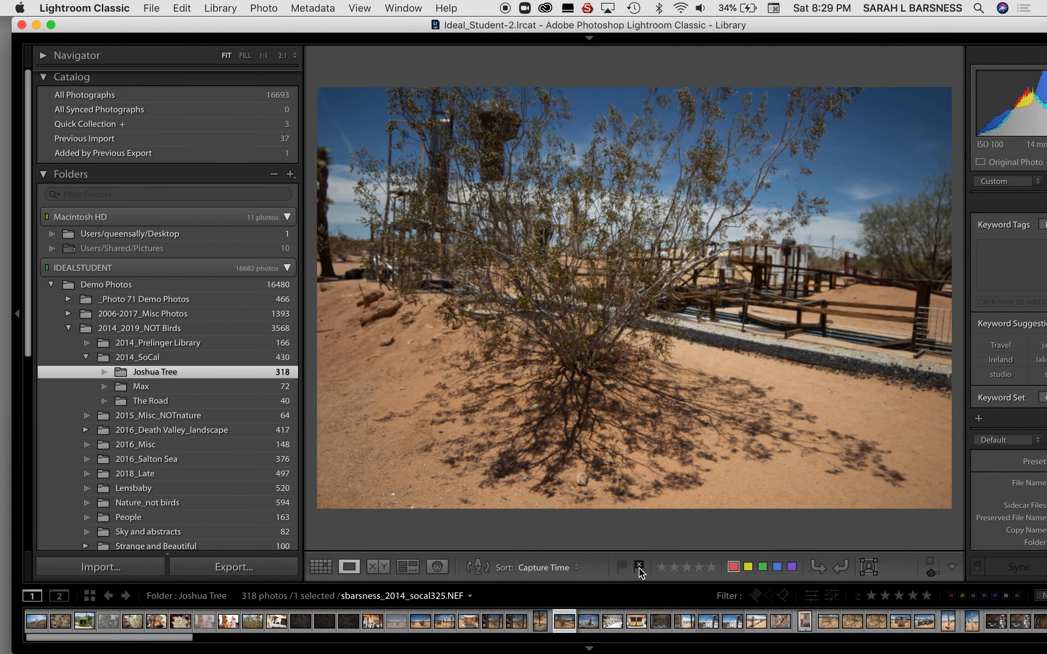
{"action": "key", "text": "Right"}
{"action": "key", "text": "Right"}
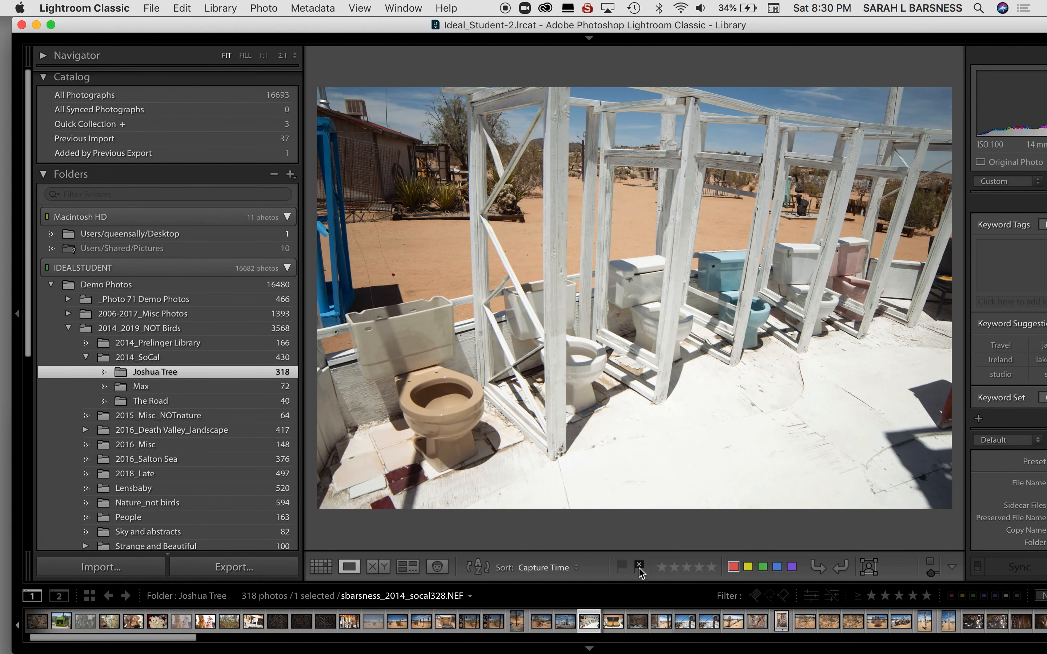
{"action": "key", "text": "Right"}
{"action": "key", "text": "Right"}
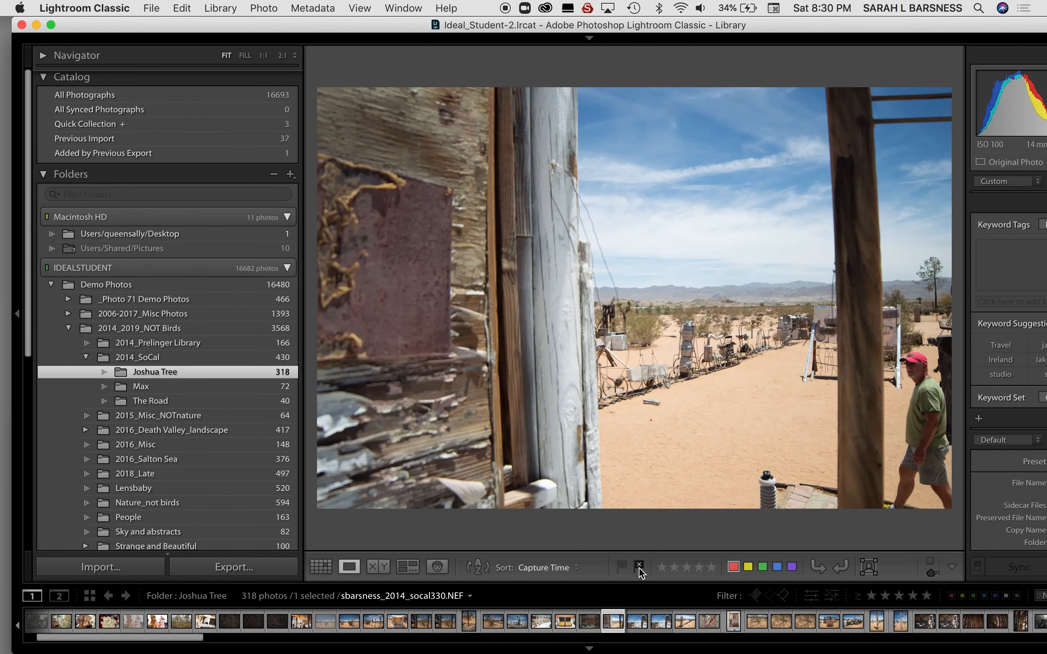
{"action": "key", "text": "Right"}
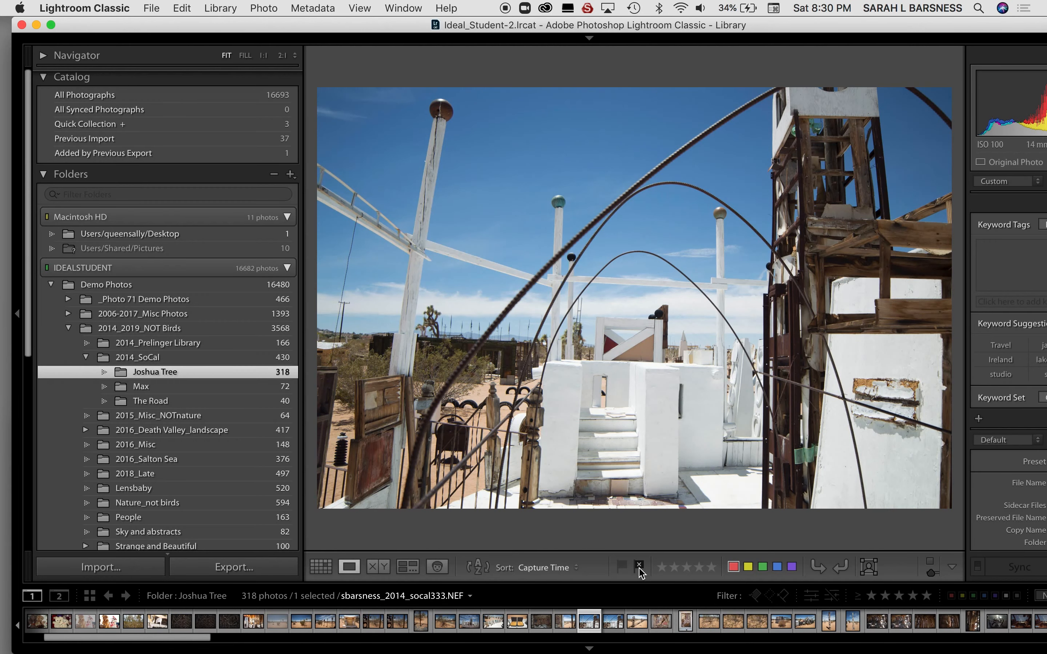
{"action": "key", "text": "Right"}
{"action": "left_click", "coordinate": [639, 570]}
{"action": "key", "text": "Left"}
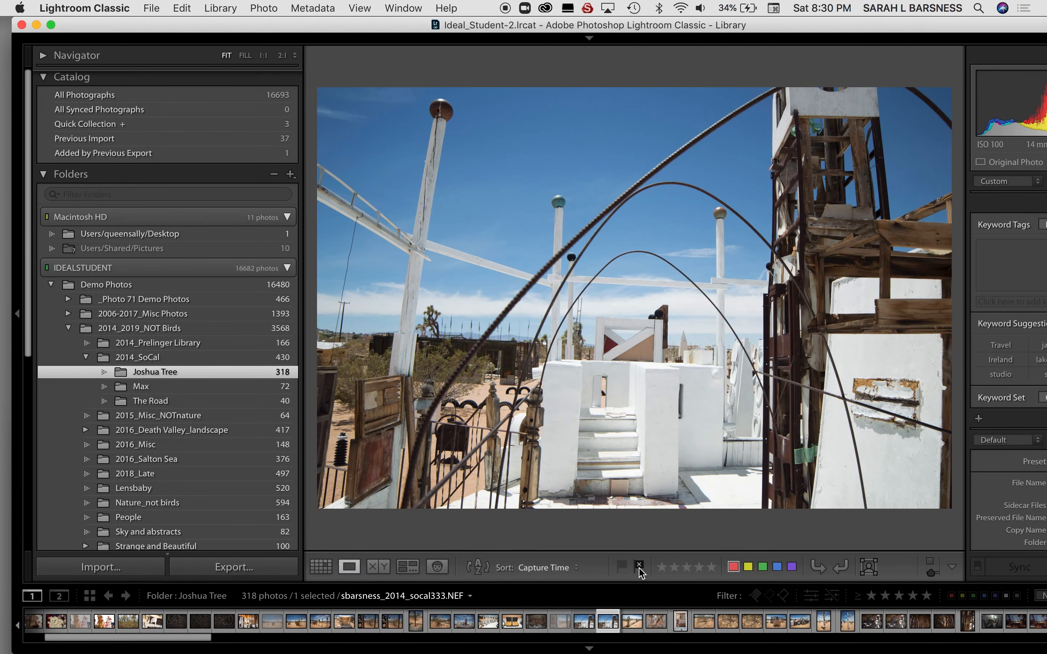
- Move on to the desert bush photos and reject the close-up socal339 and the similar shot that follows it
{"action": "key", "text": "Right"}
{"action": "key", "text": "Right"}
{"action": "key", "text": "Right"}
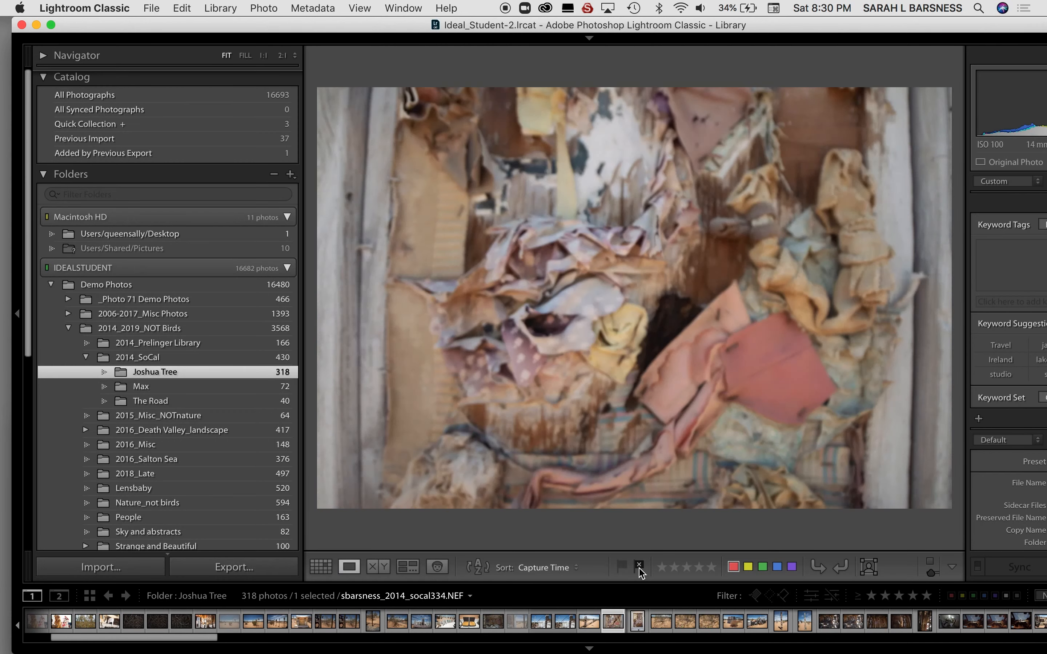
{"action": "key", "text": "Right"}
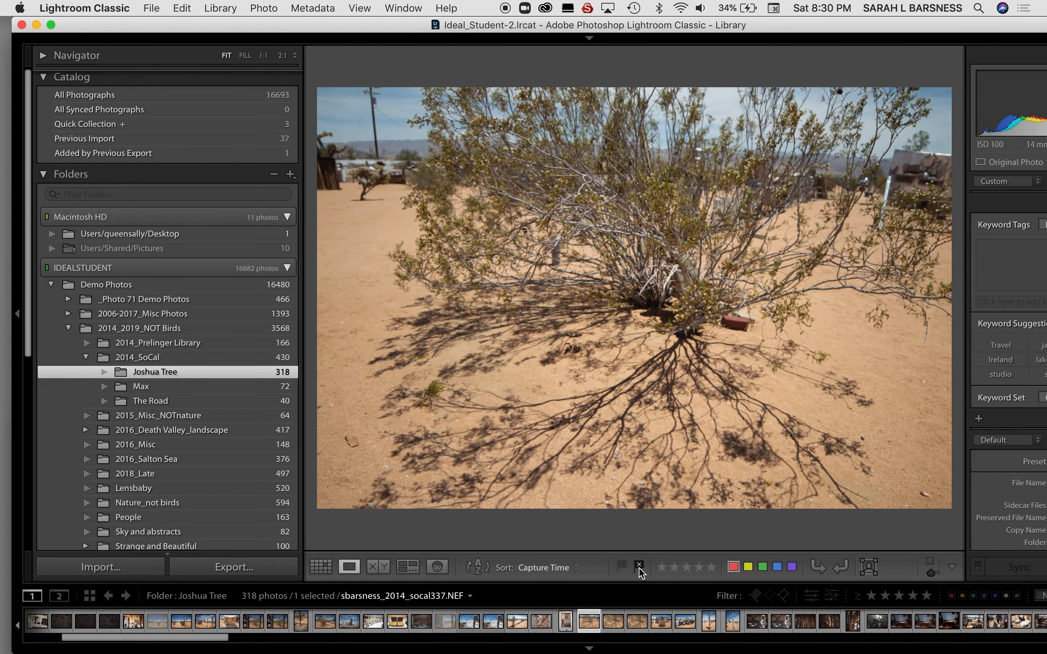
{"action": "key", "text": "Right"}
{"action": "key", "text": "x"}
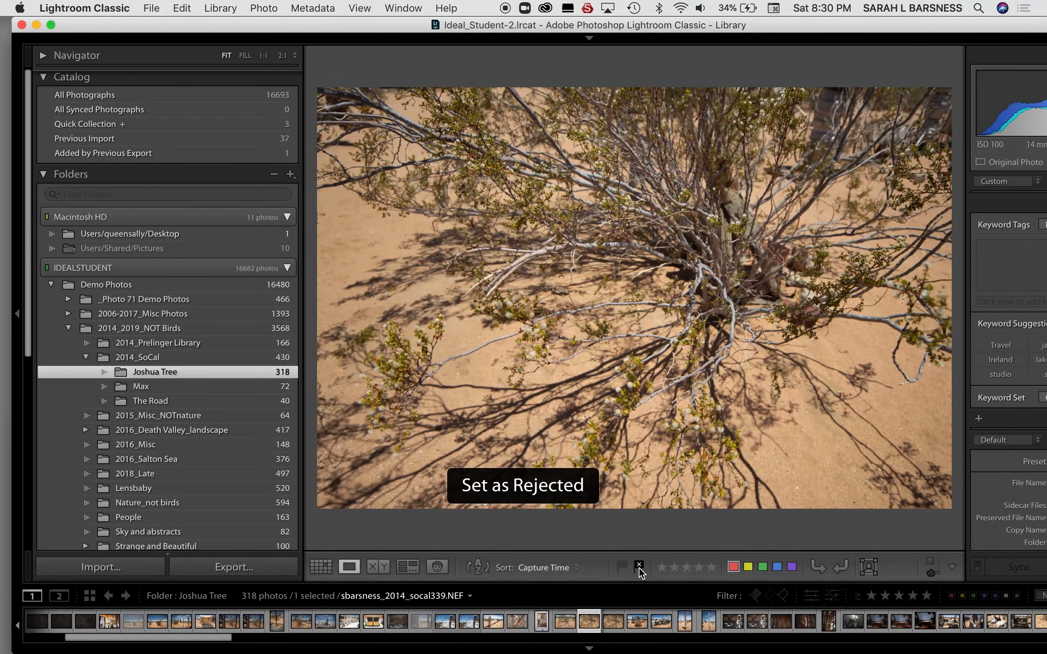
{"action": "key", "text": "Right"}
{"action": "key", "text": "Right"}
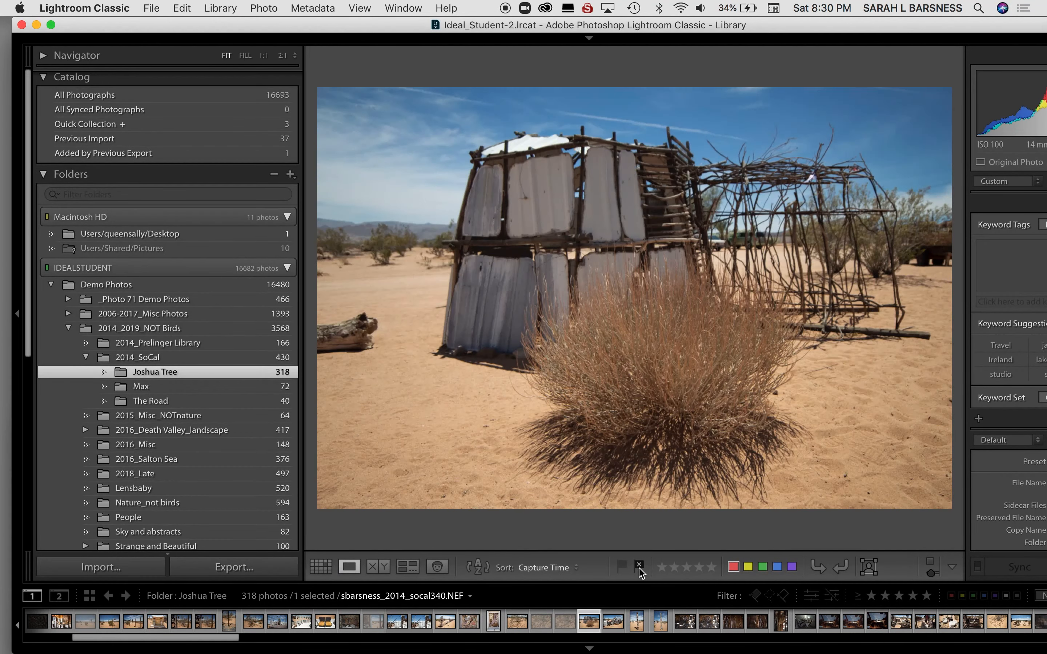
- Keep reviewing the Joshua Tree photos one by one and flag socal349, the dark wooden wall with hanging rags, as rejected
{"action": "key", "text": "Right"}
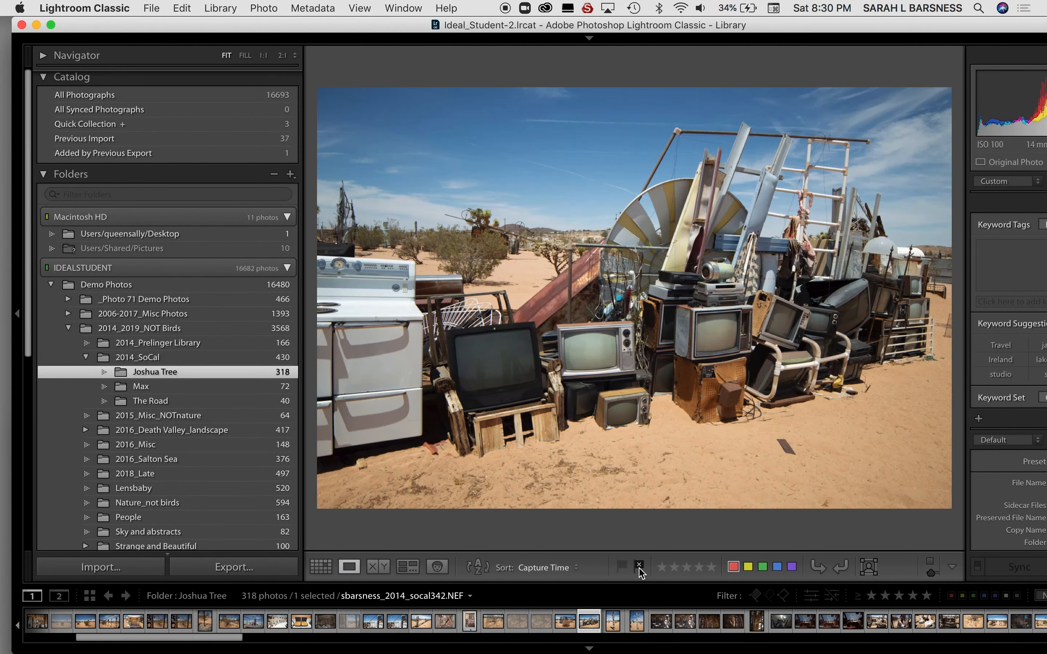
{"action": "key", "text": "Right"}
{"action": "key", "text": "Right"}
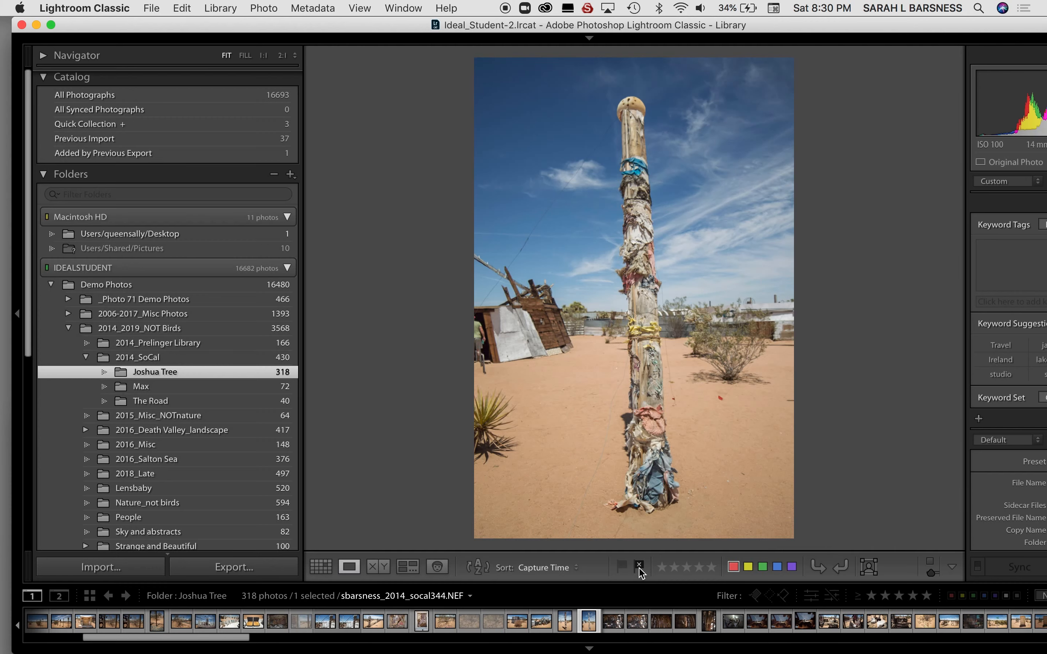
{"action": "key", "text": "Right"}
{"action": "key", "text": "Right"}
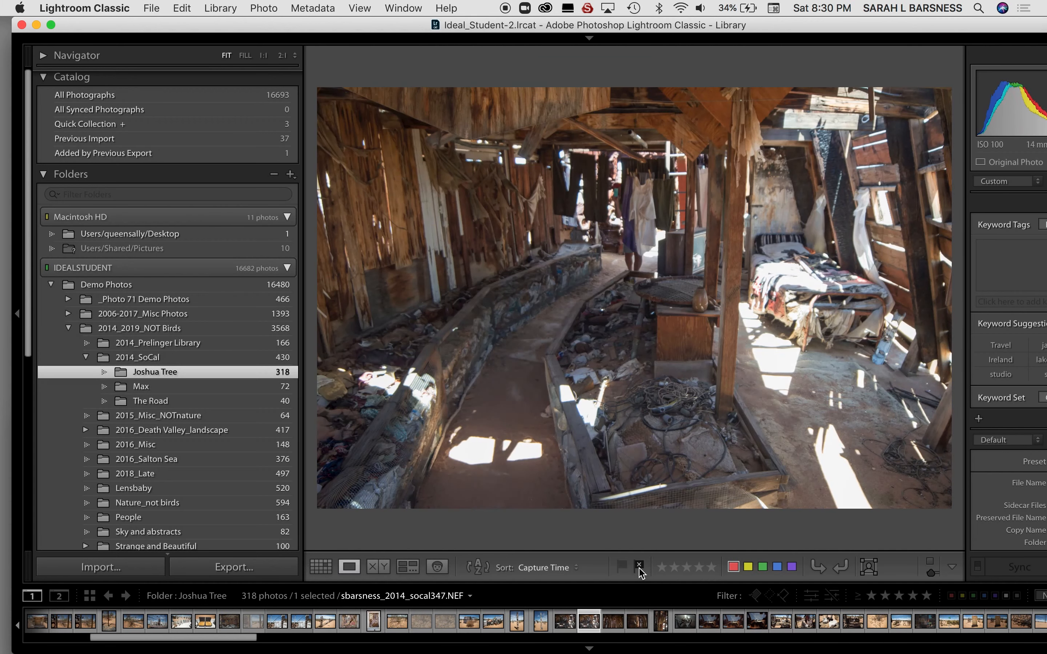
{"action": "key", "text": "Right"}
{"action": "key", "text": "Right"}
{"action": "key", "text": "x"}
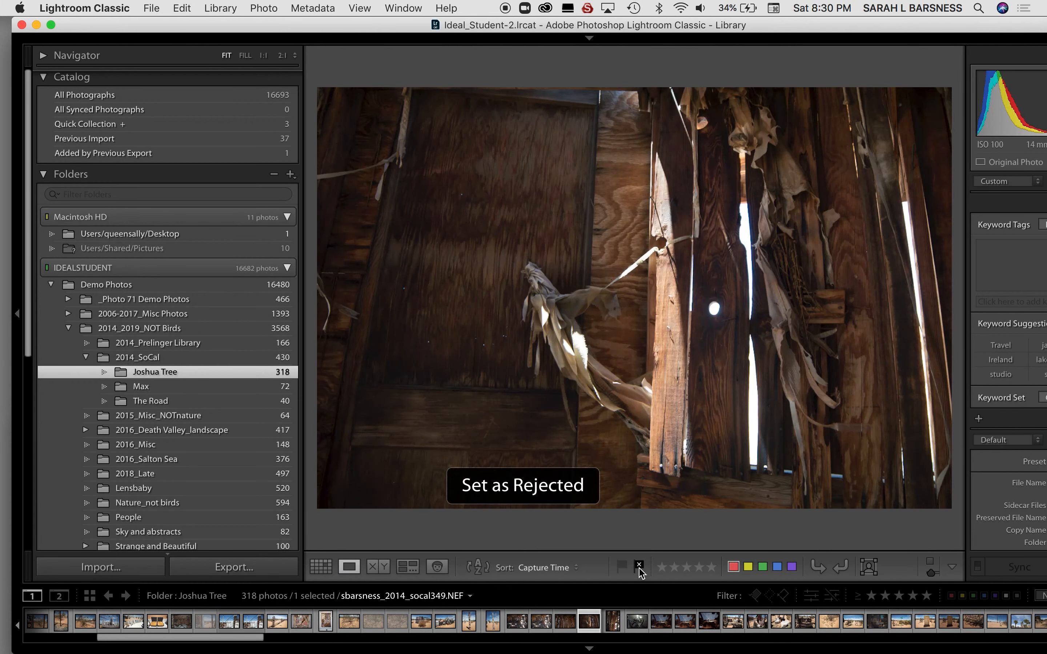
{"action": "left_click", "coordinate": [639, 566]}
{"action": "key", "text": "Right"}
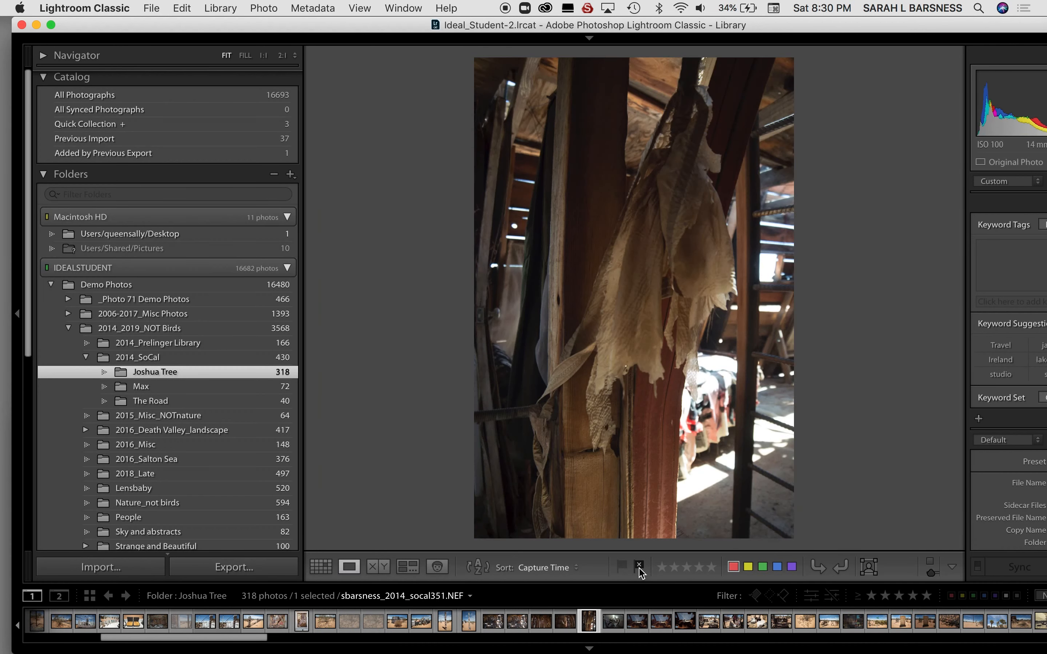
{"action": "key", "text": "Right"}
{"action": "key", "text": "Right"}
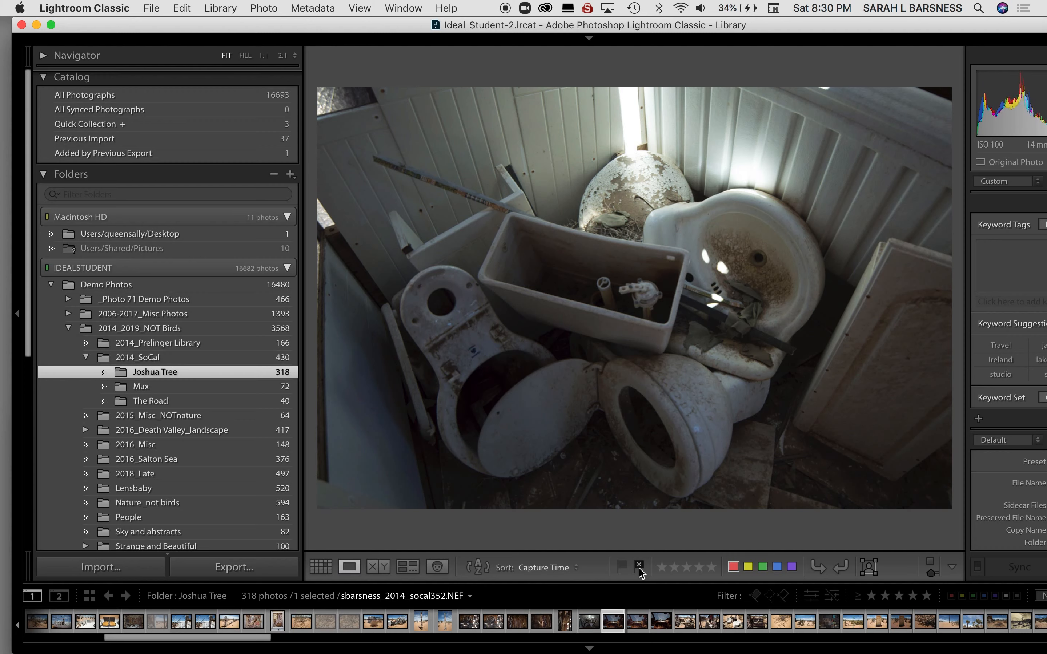
- Review the photos after socal352 and flag socal354, the rusty metal against the sky, and socal358, the ruined spring bench, as picks
{"action": "key", "text": "Right"}
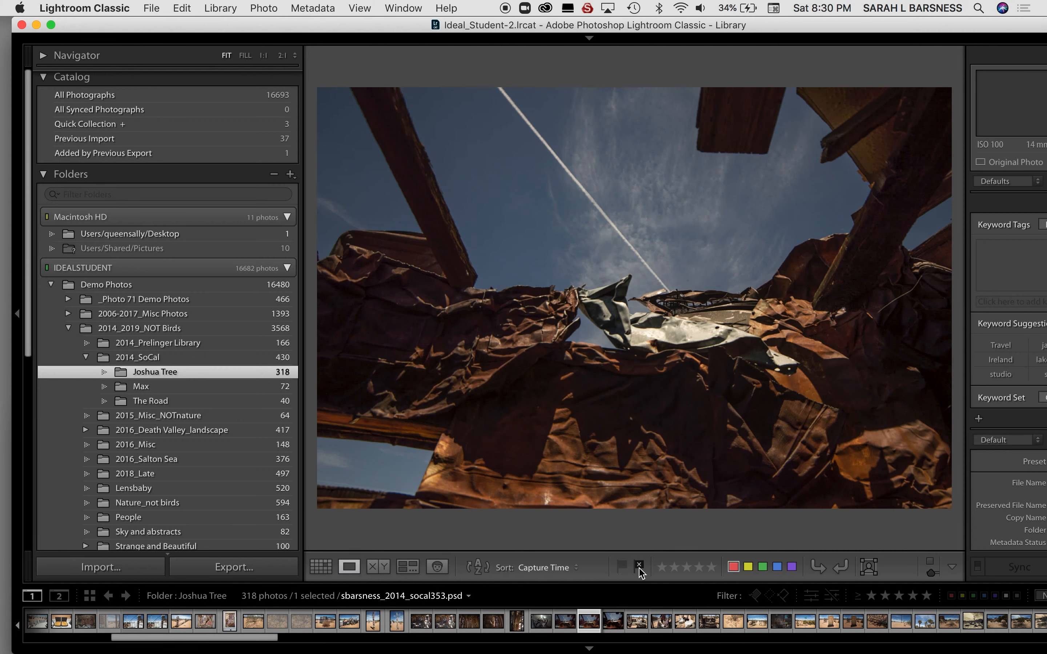
{"action": "key", "text": "Right"}
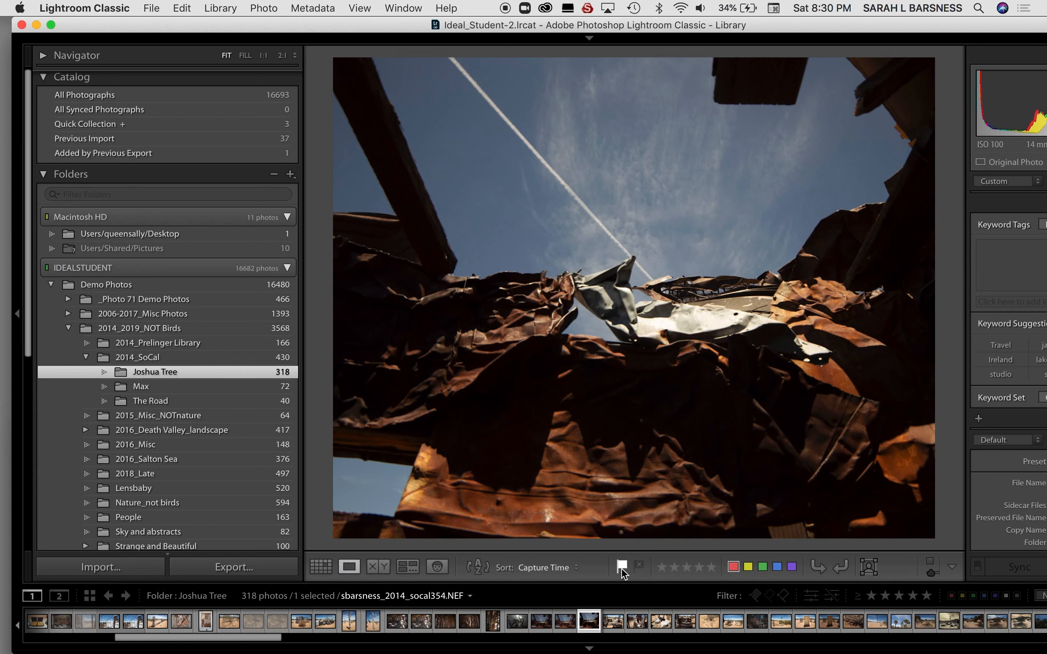
{"action": "key", "text": "Right"}
{"action": "key", "text": "Right"}
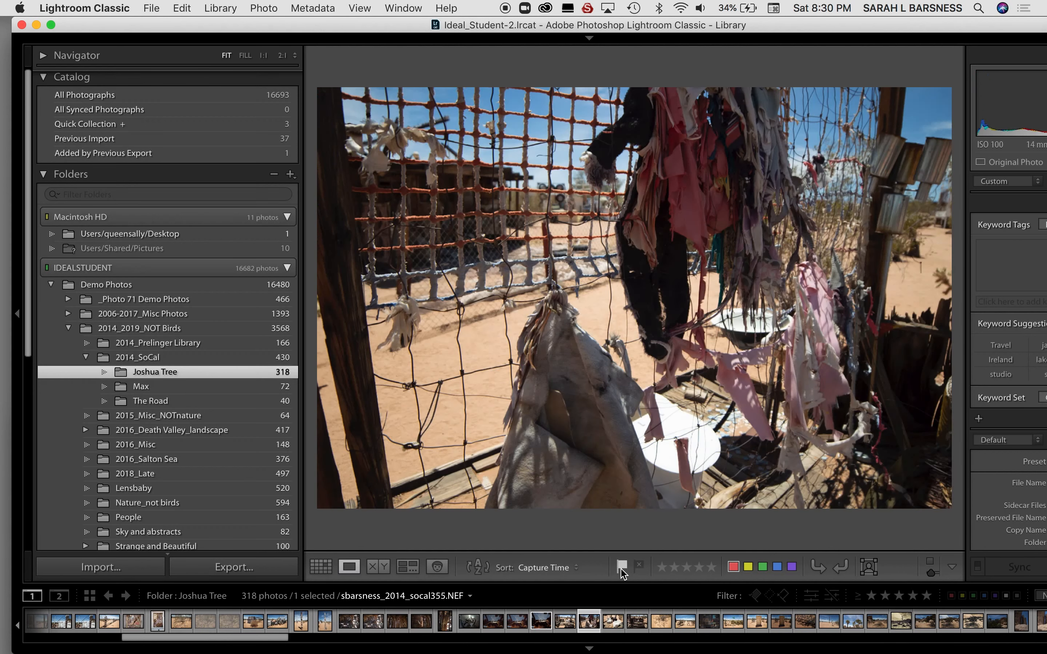
{"action": "key", "text": "Right"}
{"action": "key", "text": "Right"}
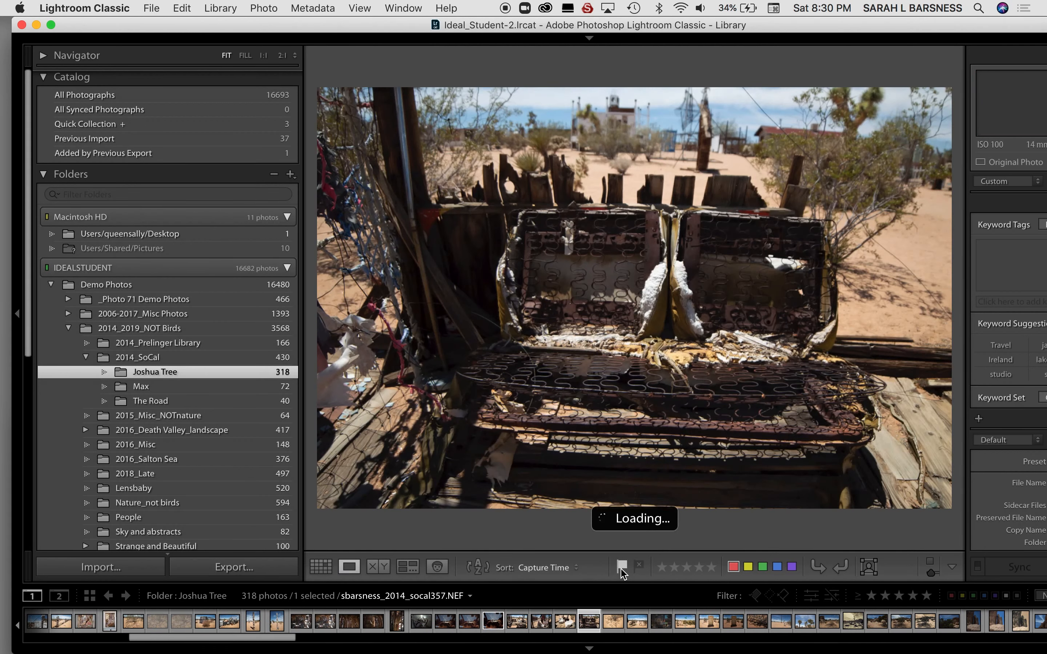
- Reject sbarsness-2014053, the desert bush with its shadow, and continue to the Hanford Ave street sign photo
{"action": "key", "text": "Right"}
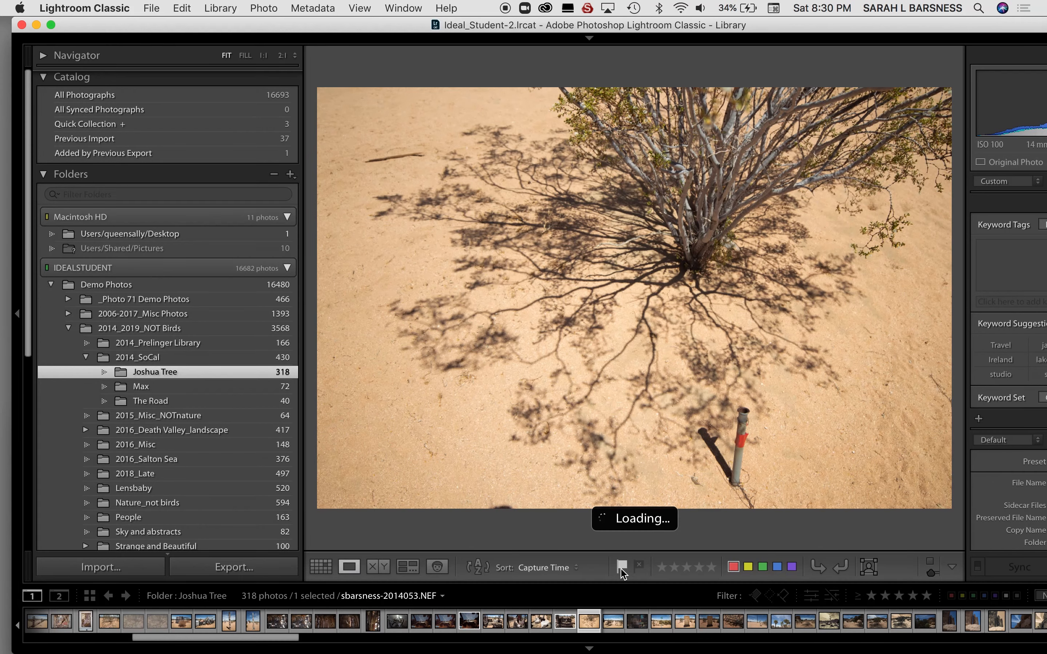
{"action": "key", "text": "x"}
{"action": "key", "text": "Right"}
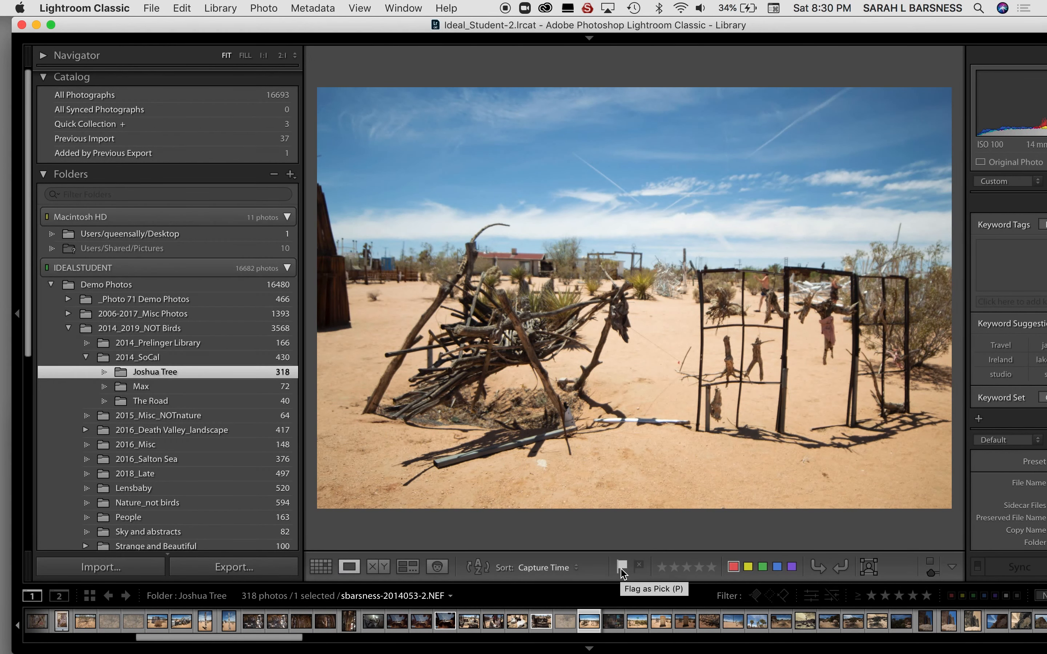
{"action": "key", "text": "Right"}
{"action": "key", "text": "Right"}
{"action": "key", "text": "Right"}
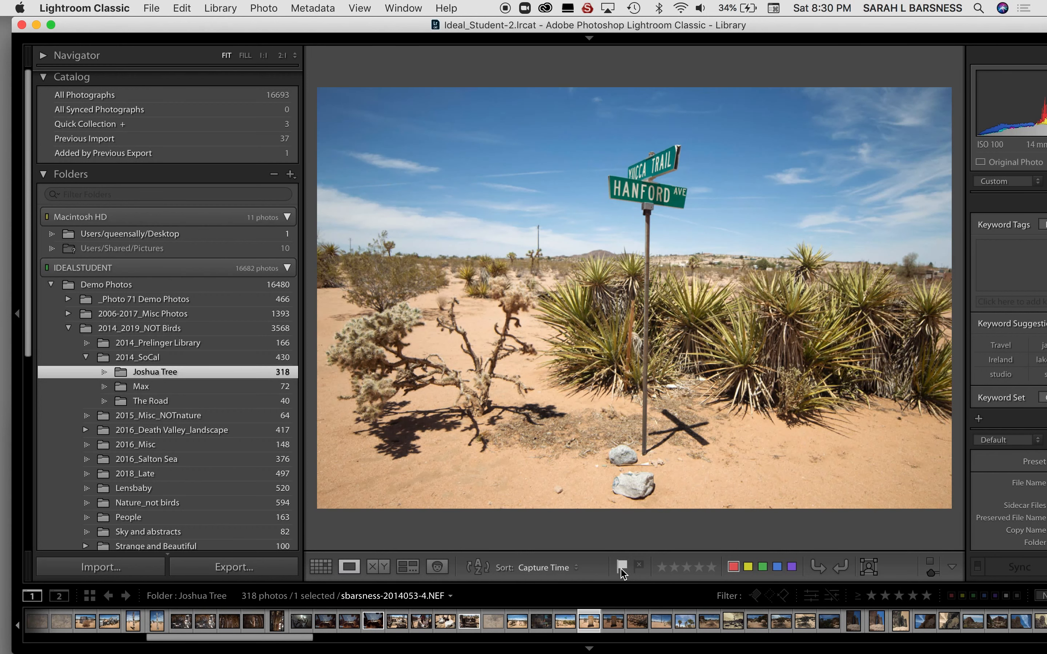
{"action": "key", "text": "o"}
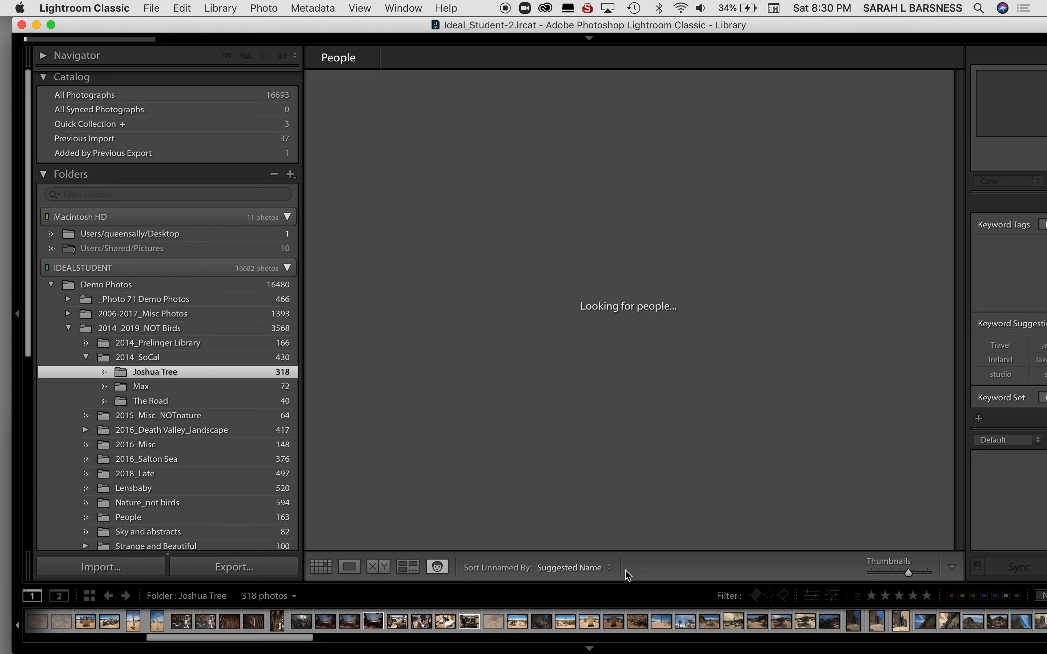
{"action": "left_click", "coordinate": [589, 621]}
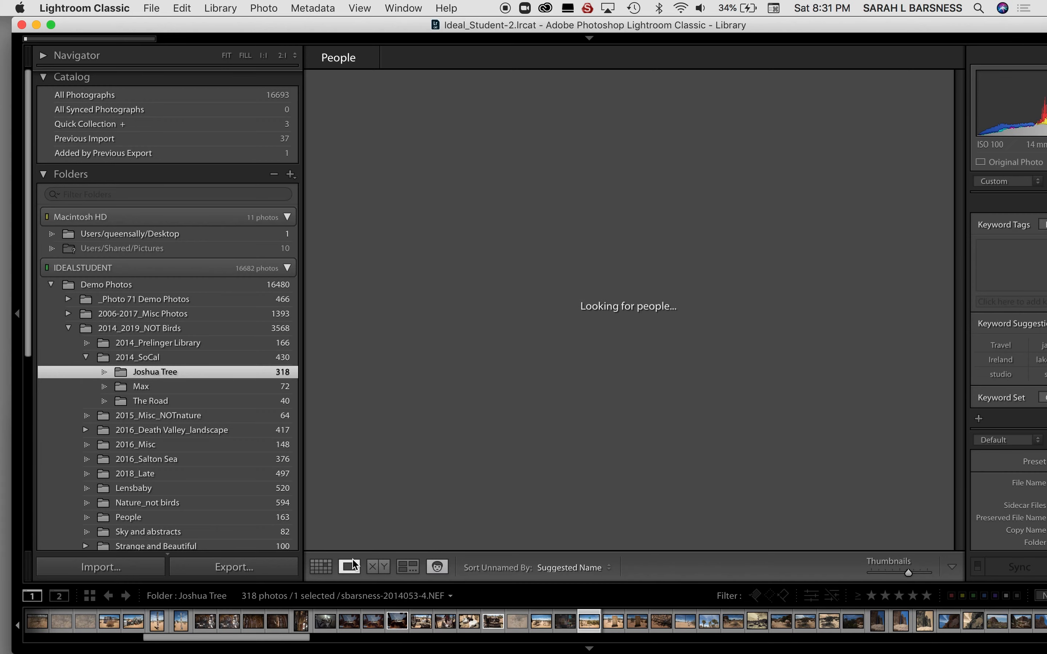
{"action": "left_click", "coordinate": [321, 567]}
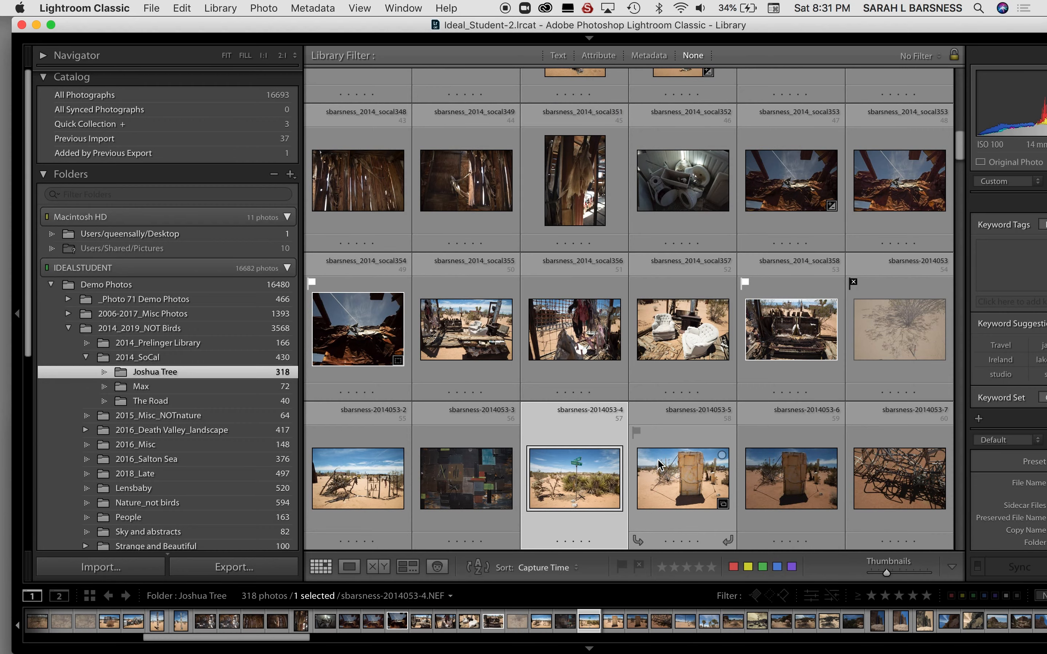
{"action": "scroll", "coordinate": [664, 477], "scroll_direction": "down", "scroll_amount": 3}
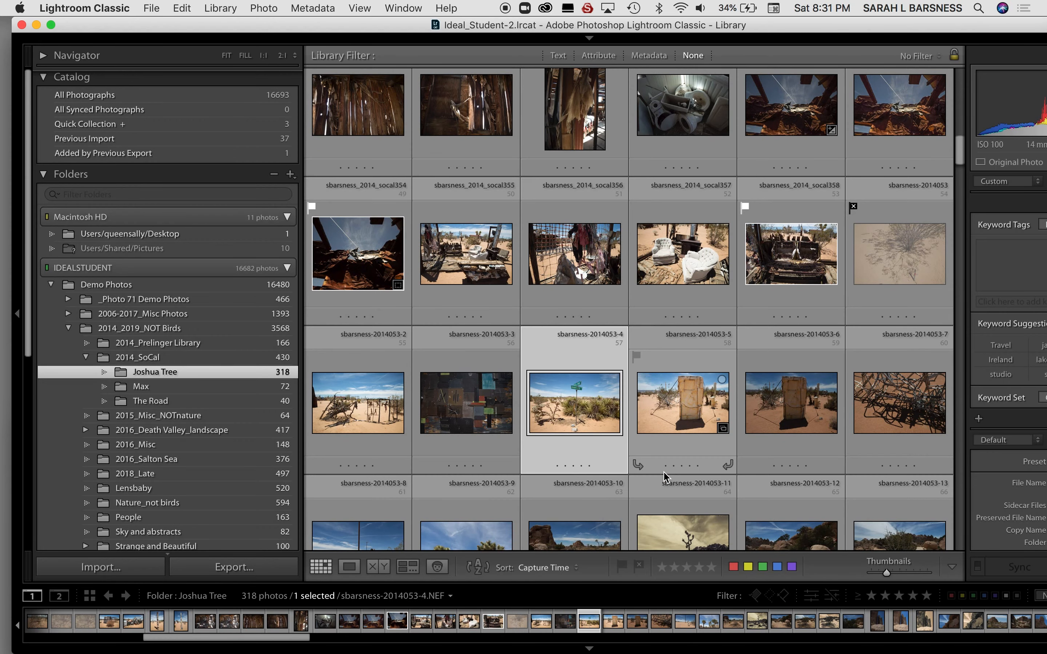
{"action": "key", "text": "e"}
- Review the photos following the Hanford Ave sign in Loupe view, up to the Noah's art site signpost shot
{"action": "key", "text": "Right"}
{"action": "key", "text": "Right"}
{"action": "key", "text": "Right"}
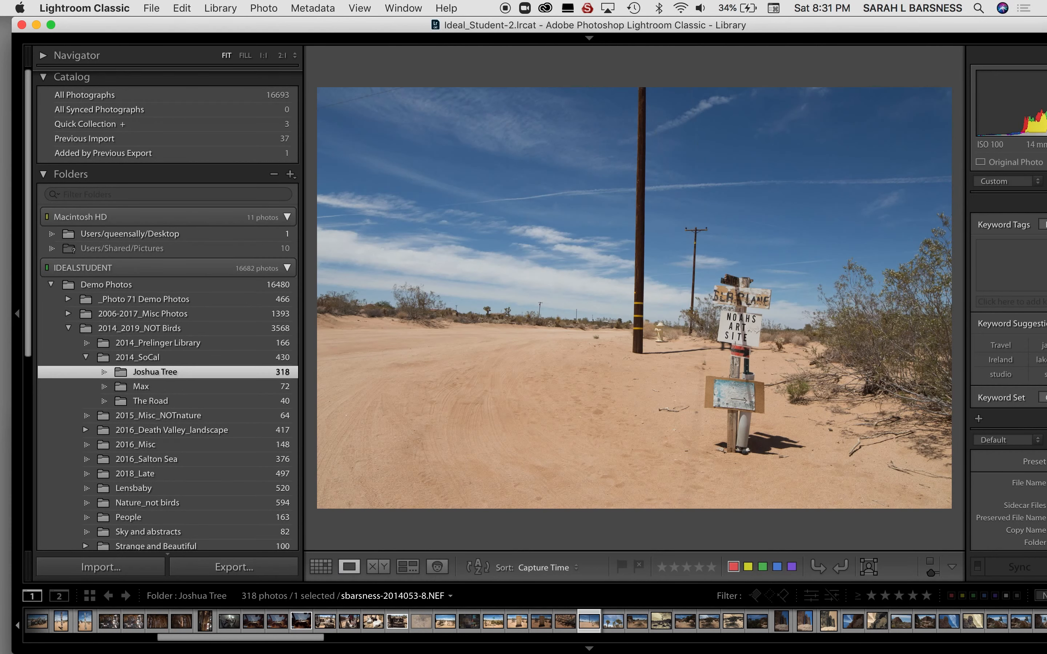
{"action": "key", "text": "Right"}
{"action": "key", "text": "Left"}
- Return to the grid and open the folder's first photo, socal293, in Loupe view
{"action": "key", "text": "g"}
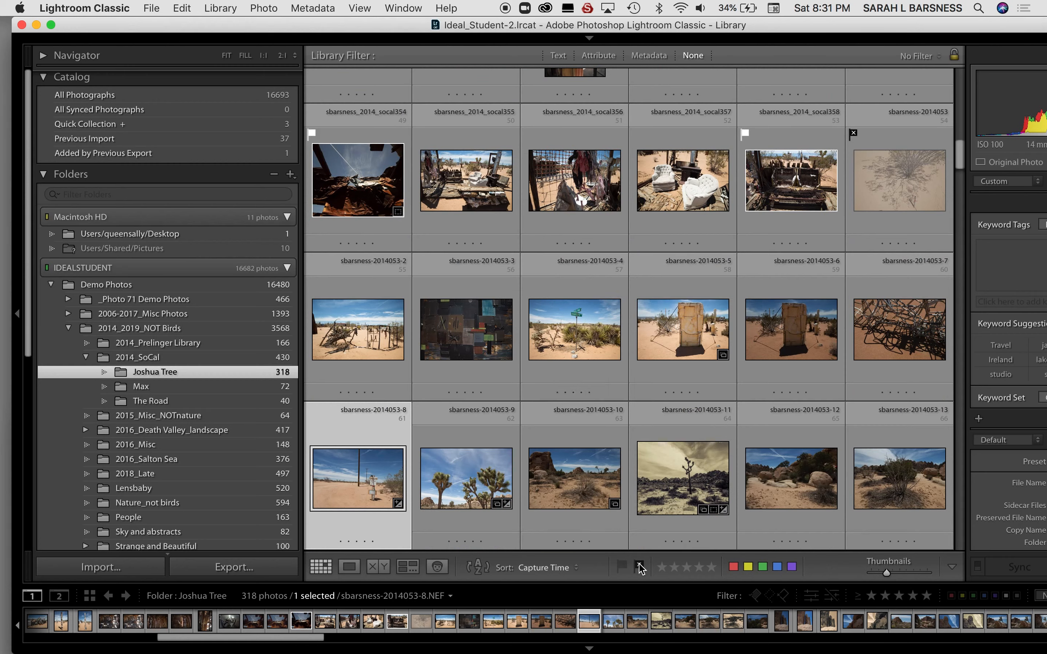
{"action": "scroll", "coordinate": [575, 338], "scroll_direction": "up", "scroll_amount": 15}
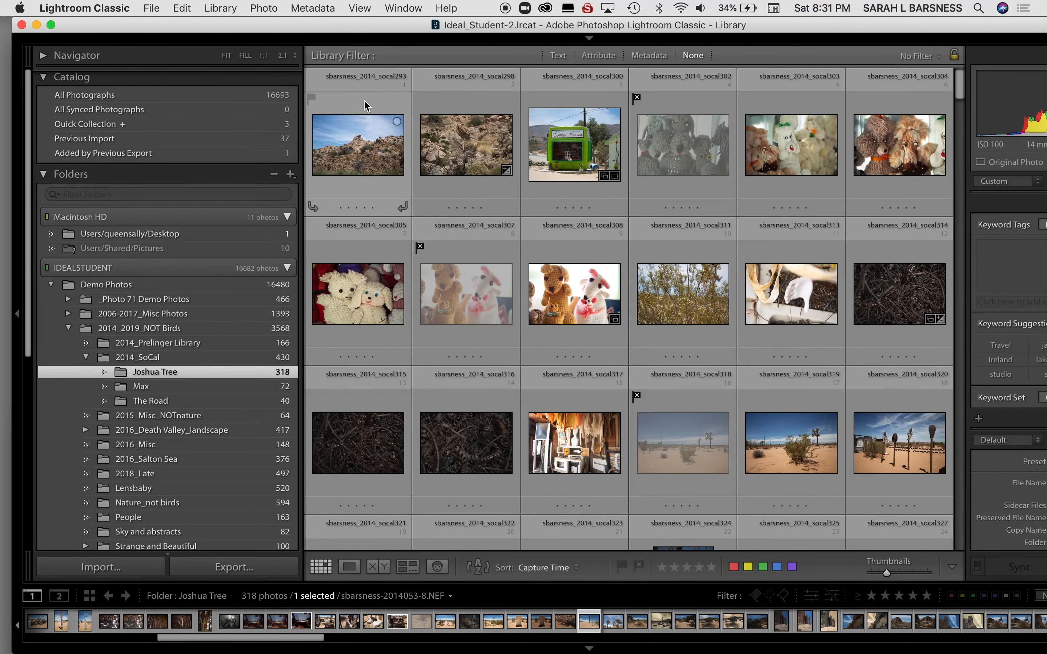
{"action": "left_click", "coordinate": [363, 148]}
{"action": "key", "text": "e"}
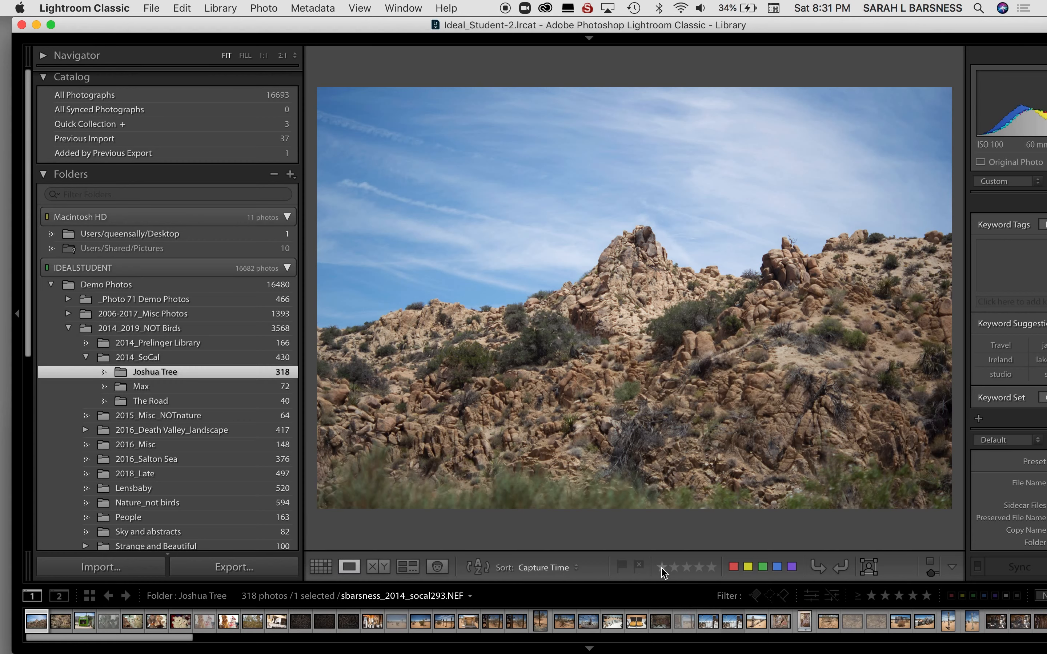
- Give star ratings to the folder's first three photos, from socal293 through the Crochet Museum shot, socal300
{"action": "left_click", "coordinate": [686, 567]}
{"action": "left_click", "coordinate": [687, 568]}
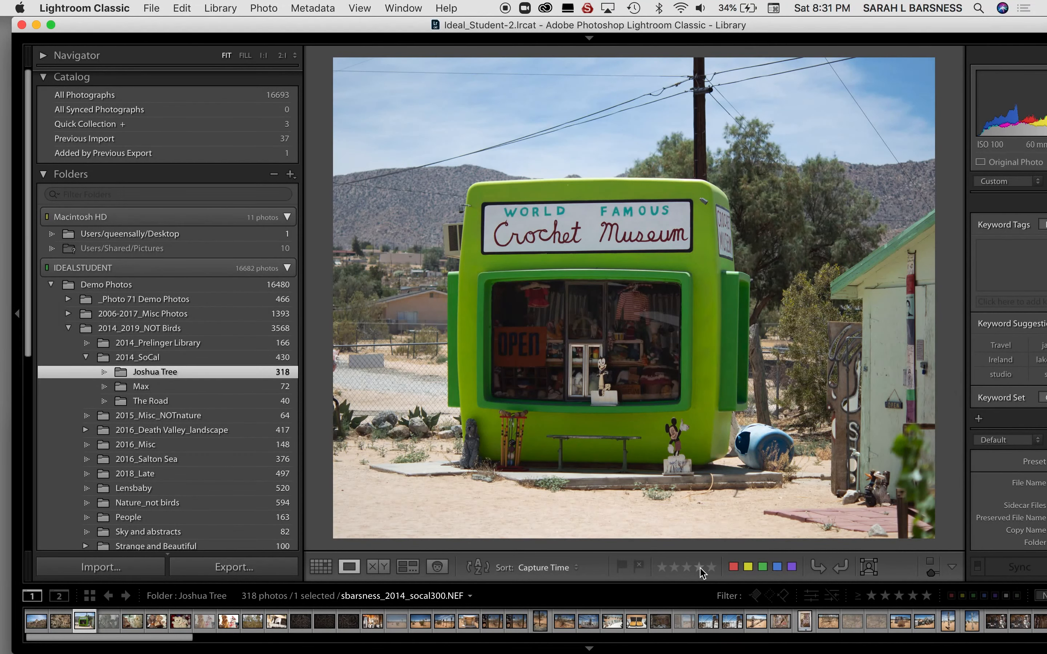
{"action": "left_click", "coordinate": [712, 569]}
{"action": "left_click", "coordinate": [712, 568]}
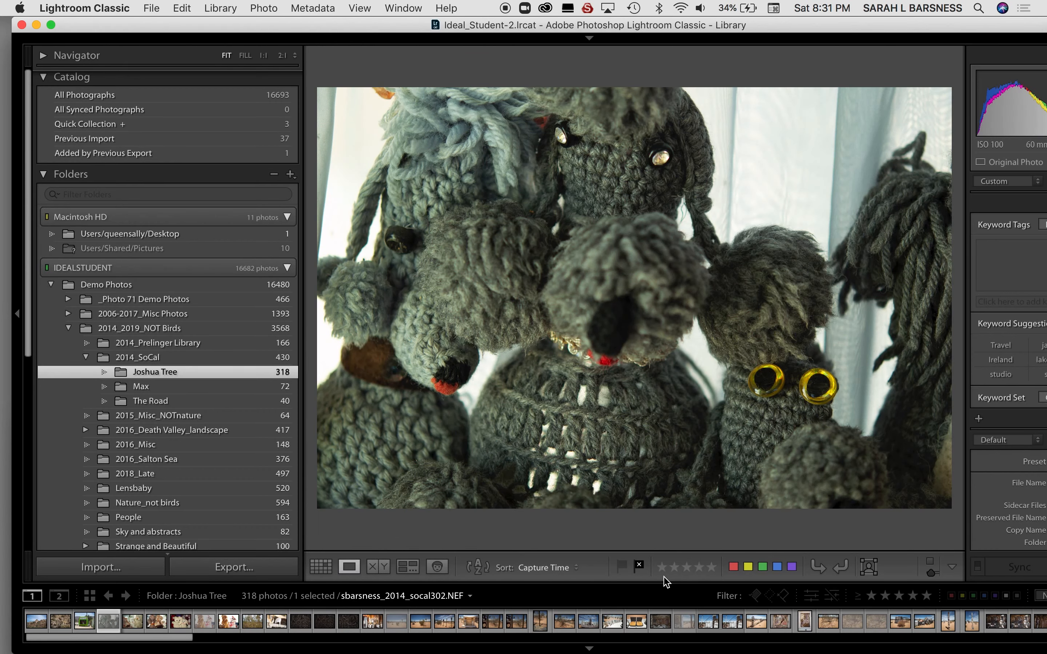
- Give star ratings to the close-ups of crocheted animals from socal302 through socal305
{"action": "left_click", "coordinate": [691, 568]}
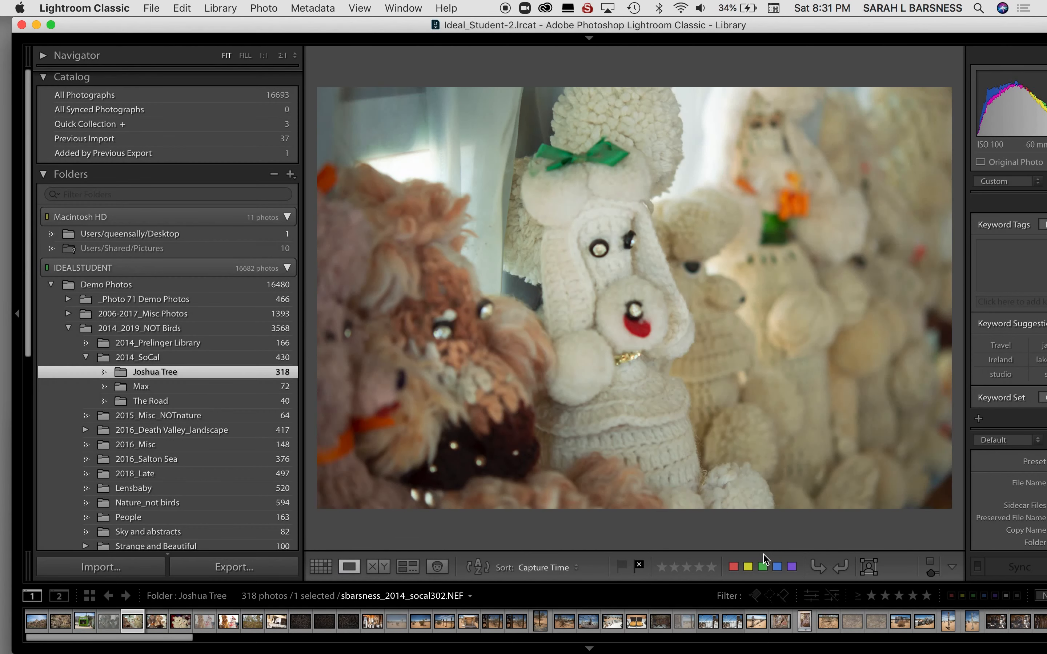
{"action": "left_click", "coordinate": [685, 569]}
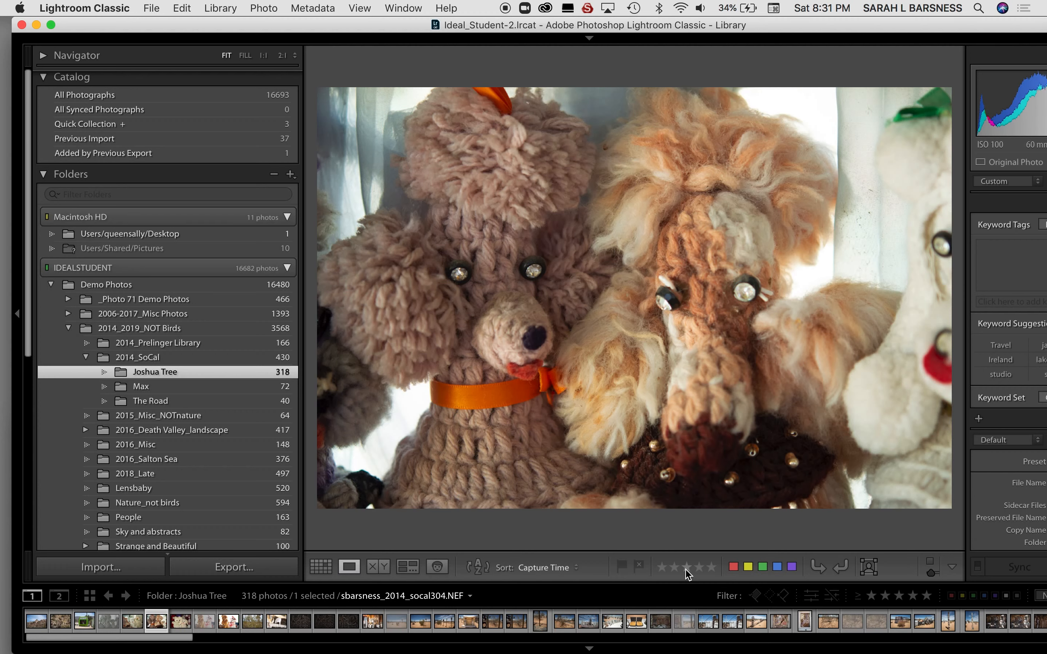
{"action": "left_click", "coordinate": [685, 569]}
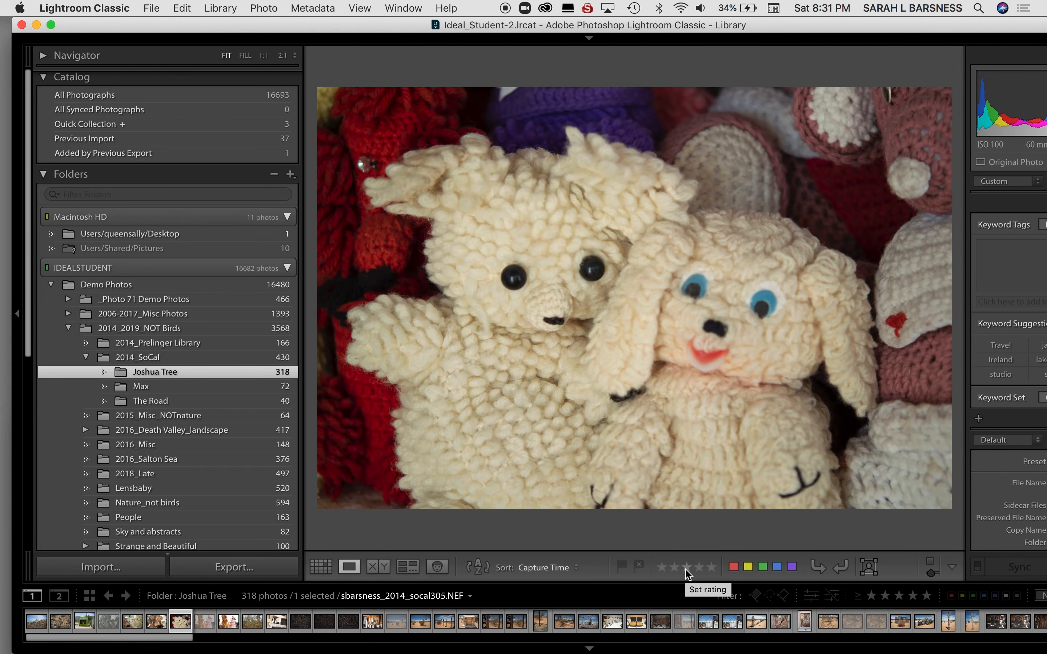
{"action": "left_click", "coordinate": [686, 570]}
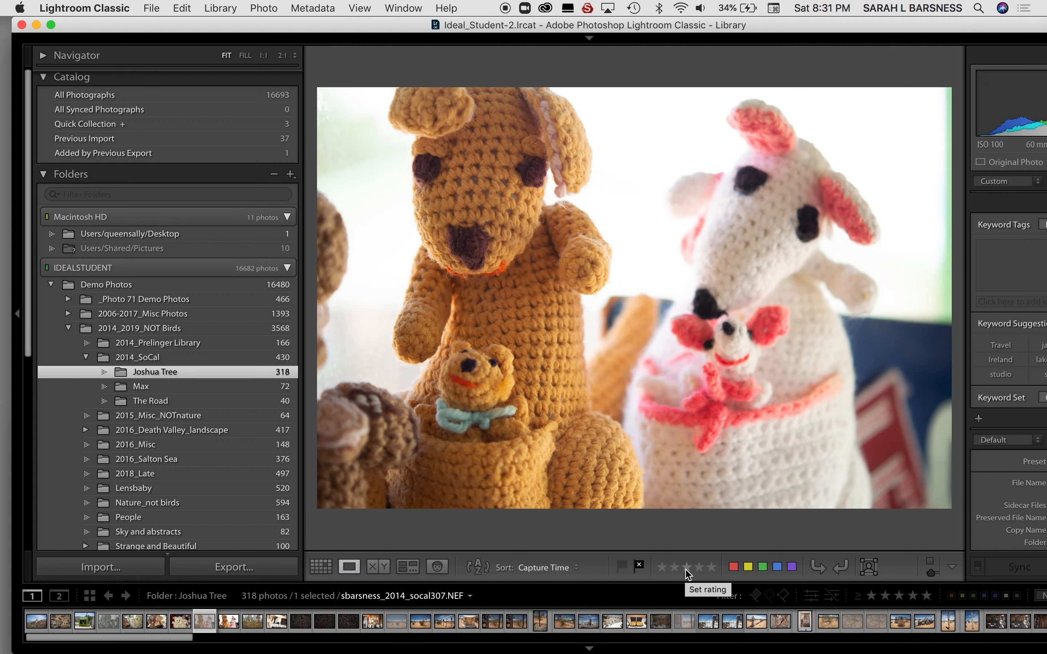
- Recheck socal305, pass the rejected socal307, and star-rate the second shot of the two crocheted kangaroos
{"action": "key", "text": "Left"}
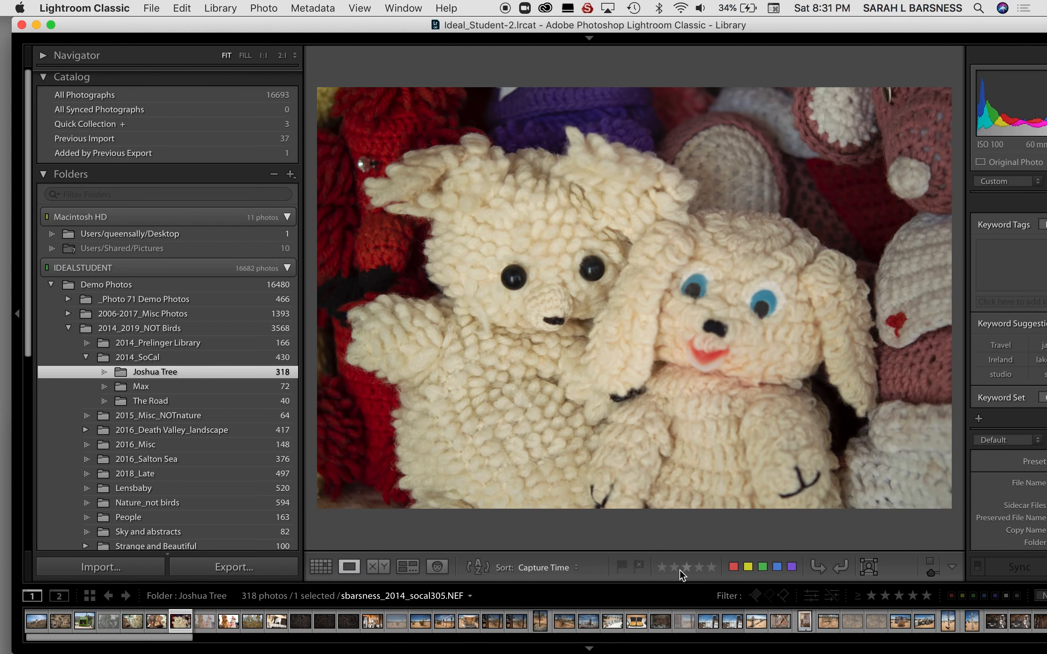
{"action": "key", "text": "Right"}
{"action": "key", "text": "Right"}
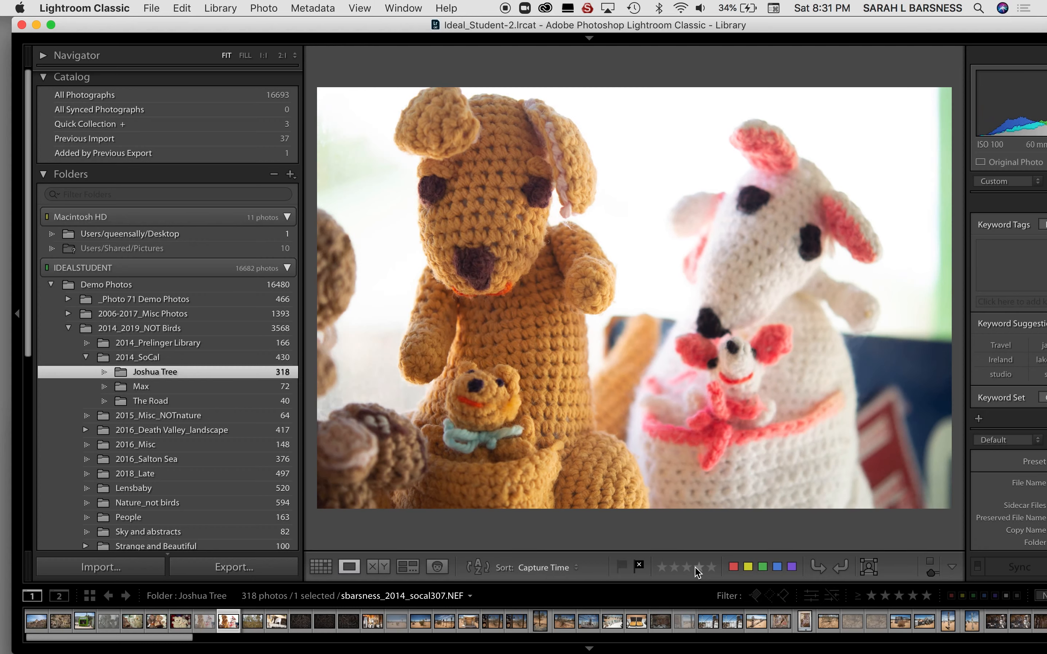
{"action": "left_click", "coordinate": [693, 570]}
{"action": "key", "text": "Right"}
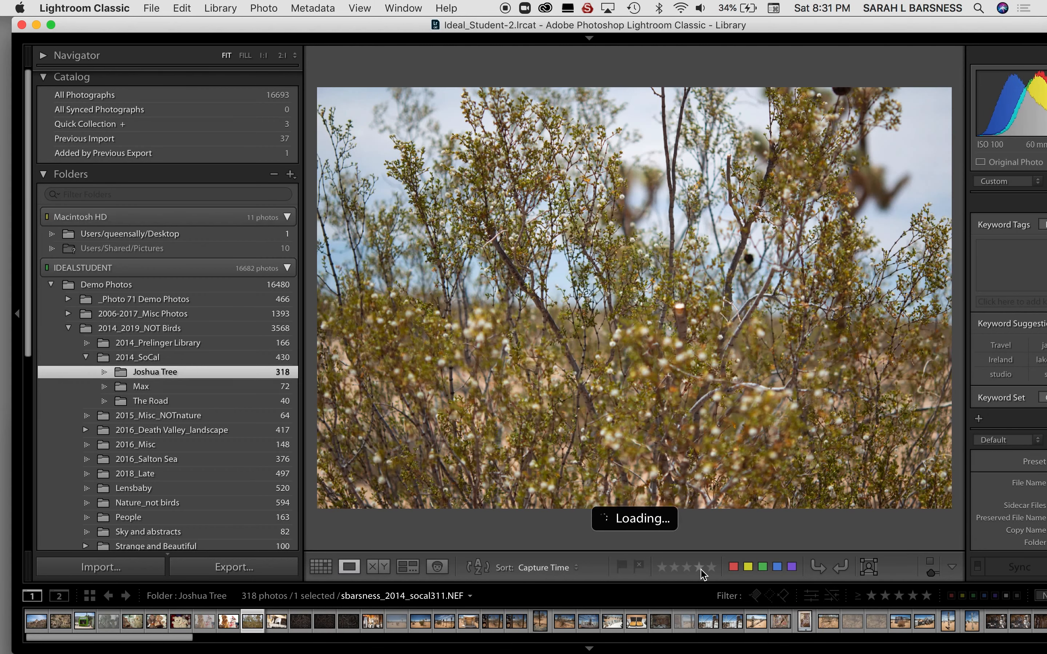
- Rate the bush photo socal311 three stars and skip ahead to the metal shavings photo socal314
{"action": "left_click", "coordinate": [701, 570]}
{"action": "key", "text": "Right"}
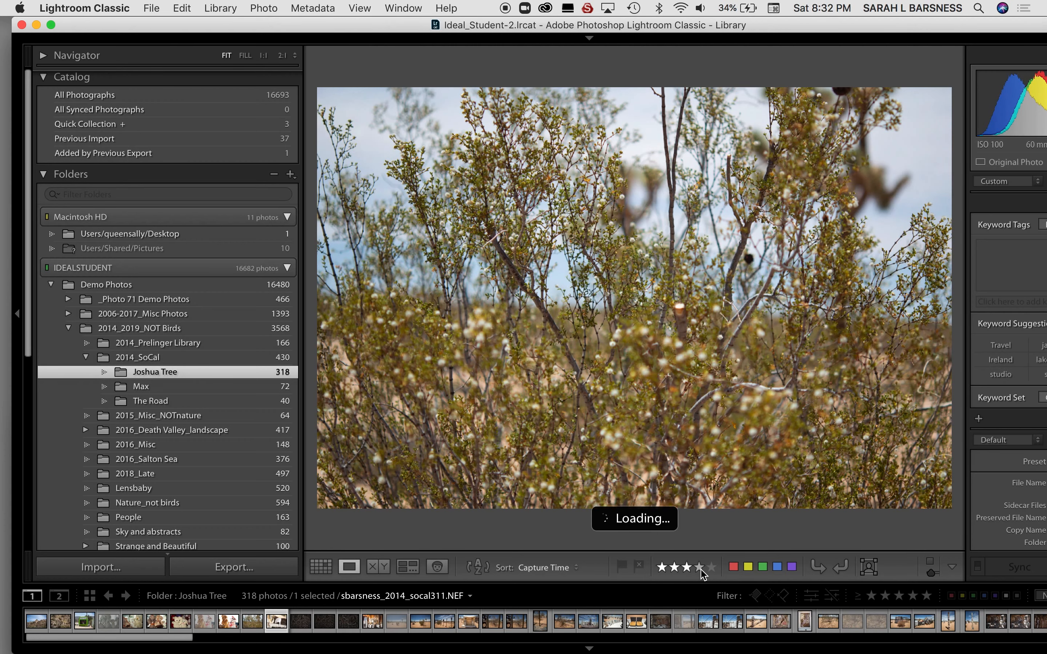
{"action": "key", "text": "Right"}
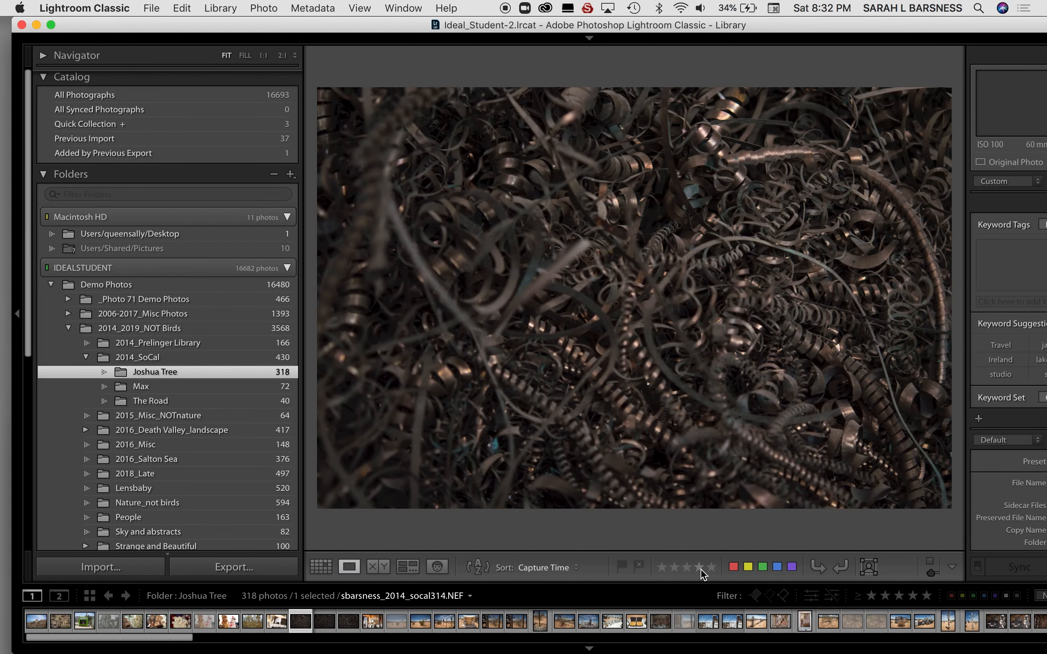
- Give star ratings to the three dark metal shavings photos, socal314, socal315 and socal316
{"action": "left_click", "coordinate": [701, 571]}
{"action": "key", "text": "Right"}
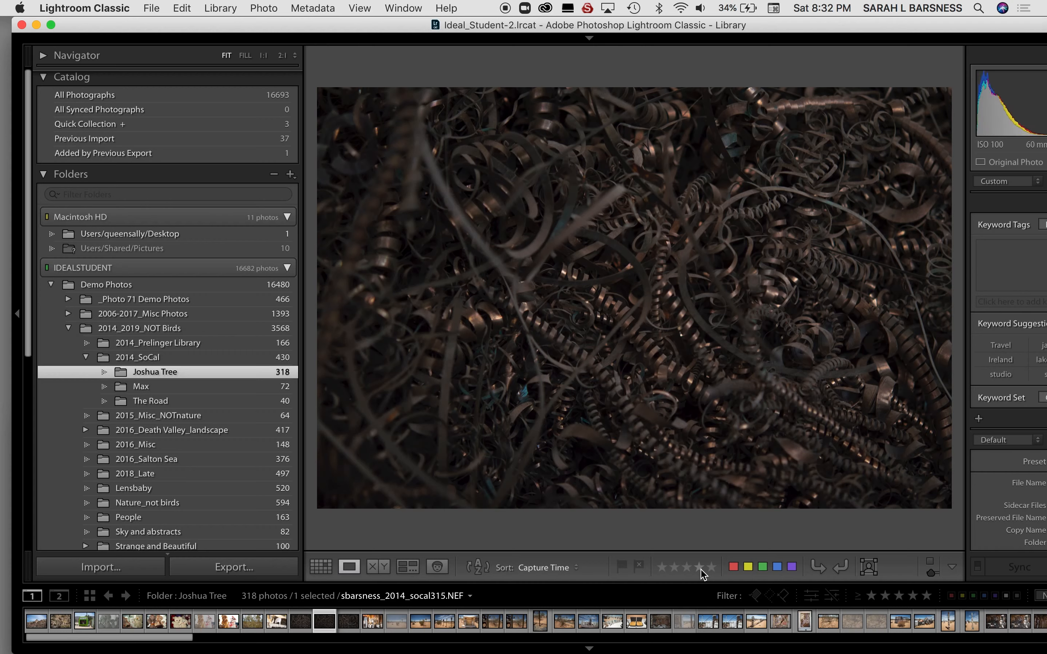
{"action": "left_click", "coordinate": [701, 571]}
{"action": "key", "text": "Right"}
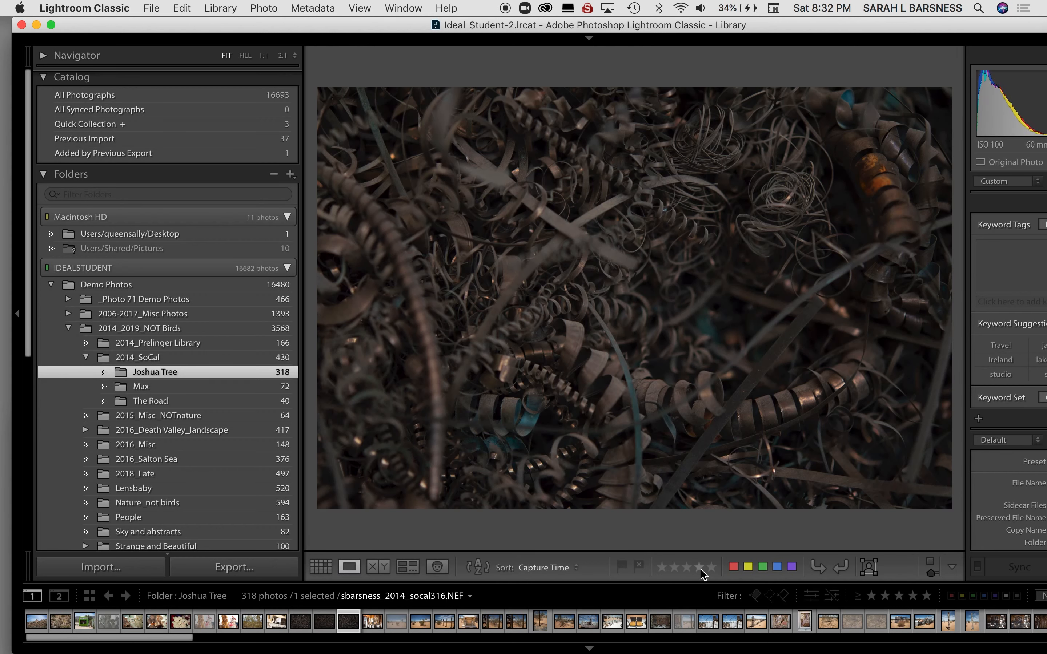
{"action": "left_click", "coordinate": [687, 570]}
{"action": "key", "text": "Right"}
- Star-rate socal317, the interior with hanging orange cloth, and pass over the rejected desert shot after it
{"action": "key", "text": "Right"}
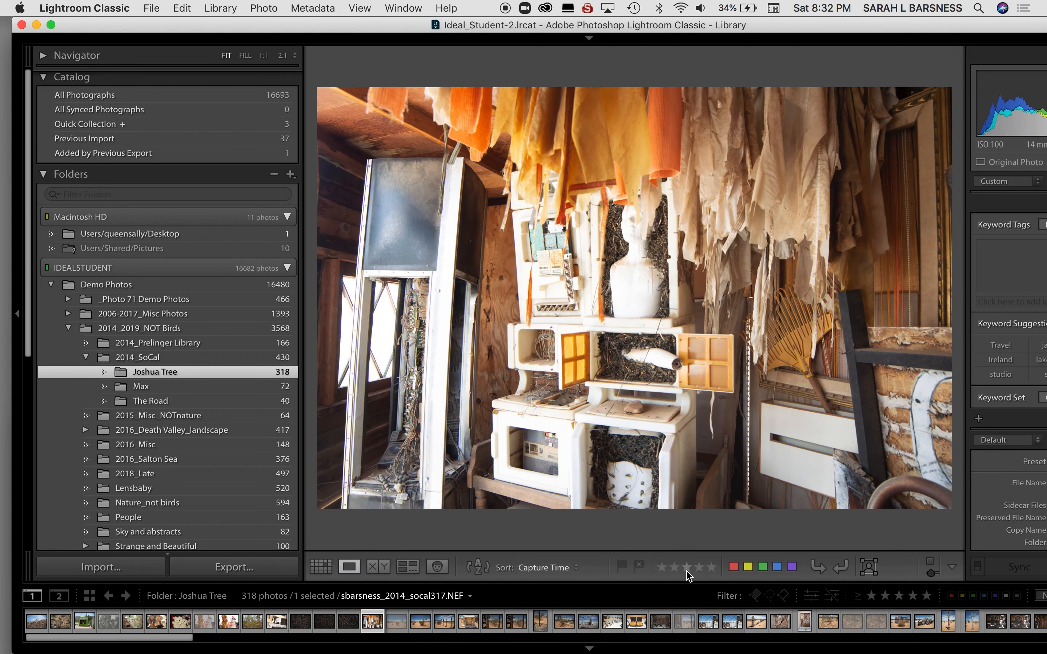
{"action": "left_click", "coordinate": [676, 570]}
{"action": "key", "text": "Right"}
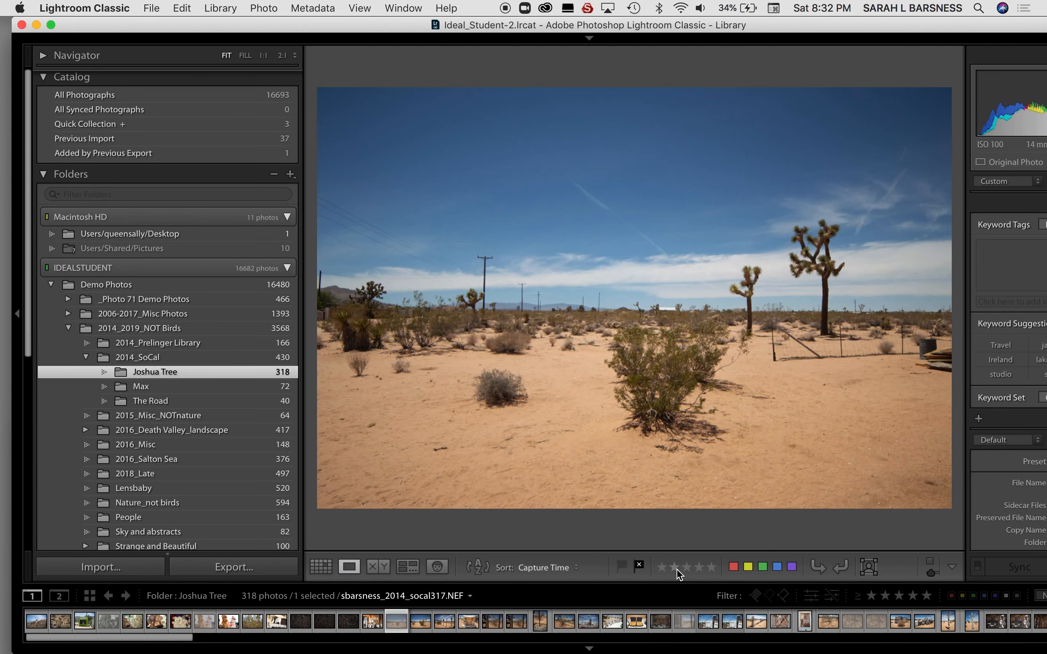
{"action": "key", "text": "Right"}
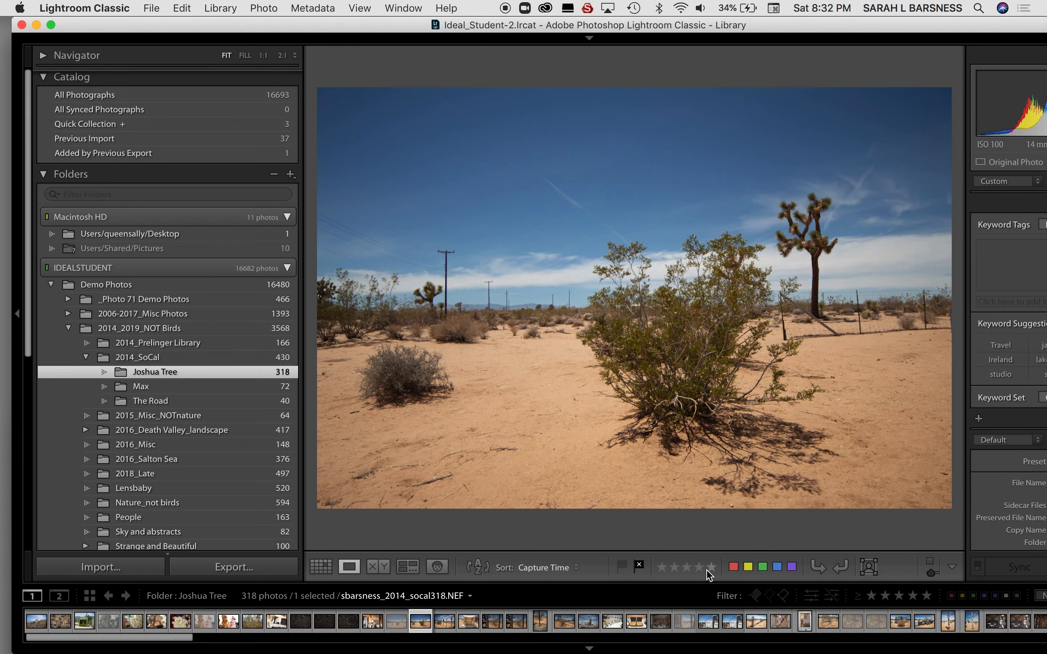
- Rate the desert bush photo socal319 and the row of wooden posts in socal320 four stars each
{"action": "left_click", "coordinate": [707, 570]}
{"action": "key", "text": "Right"}
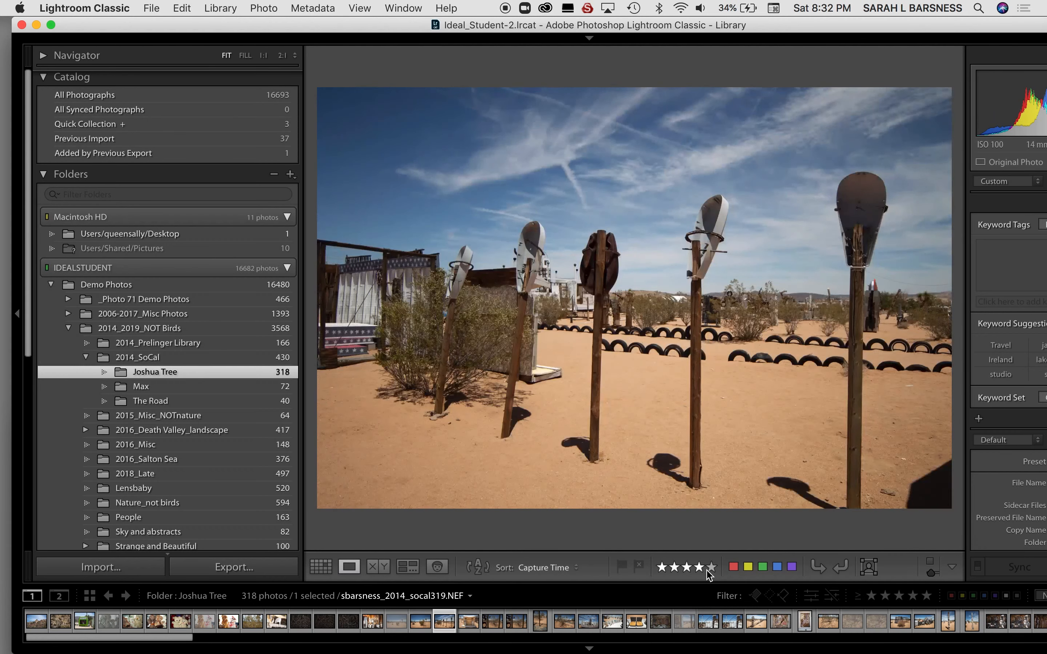
{"action": "left_click", "coordinate": [698, 569]}
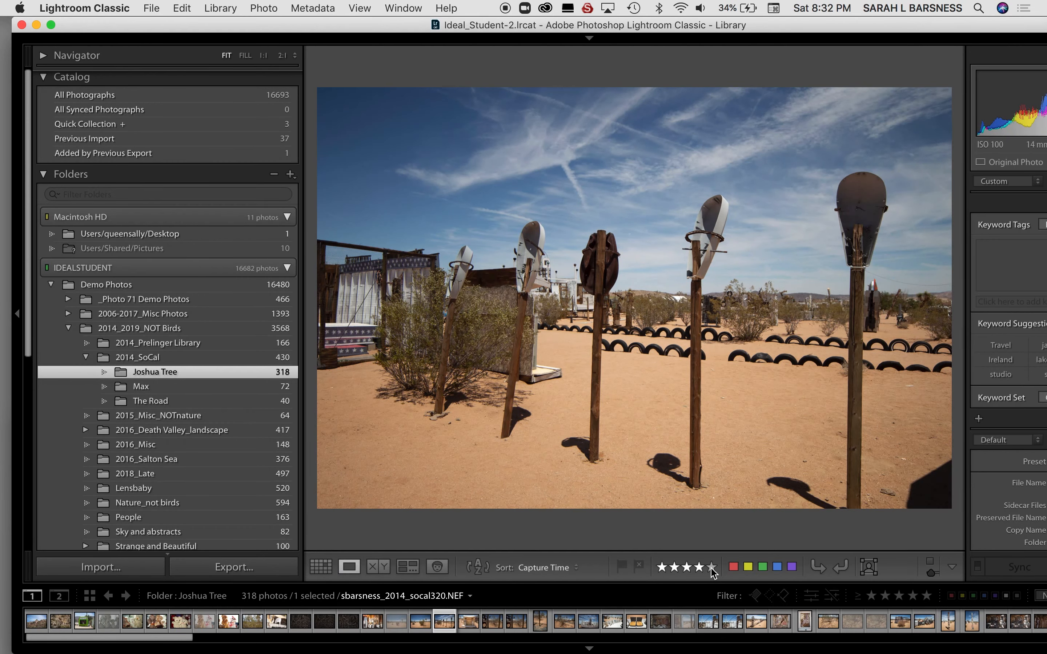
{"action": "key", "text": "Right"}
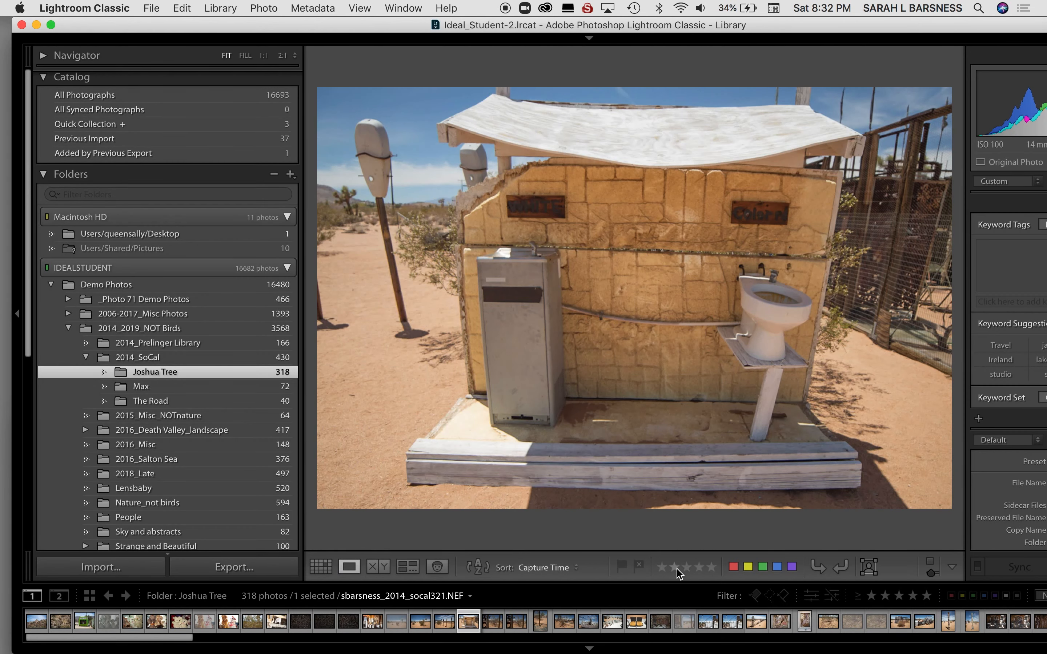
- Star-rate socal321, the outdoor water cooler and toilet bowl installation, and advance to socal322
{"action": "left_click", "coordinate": [688, 570]}
{"action": "key", "text": "Right"}
{"action": "key", "text": "Right"}
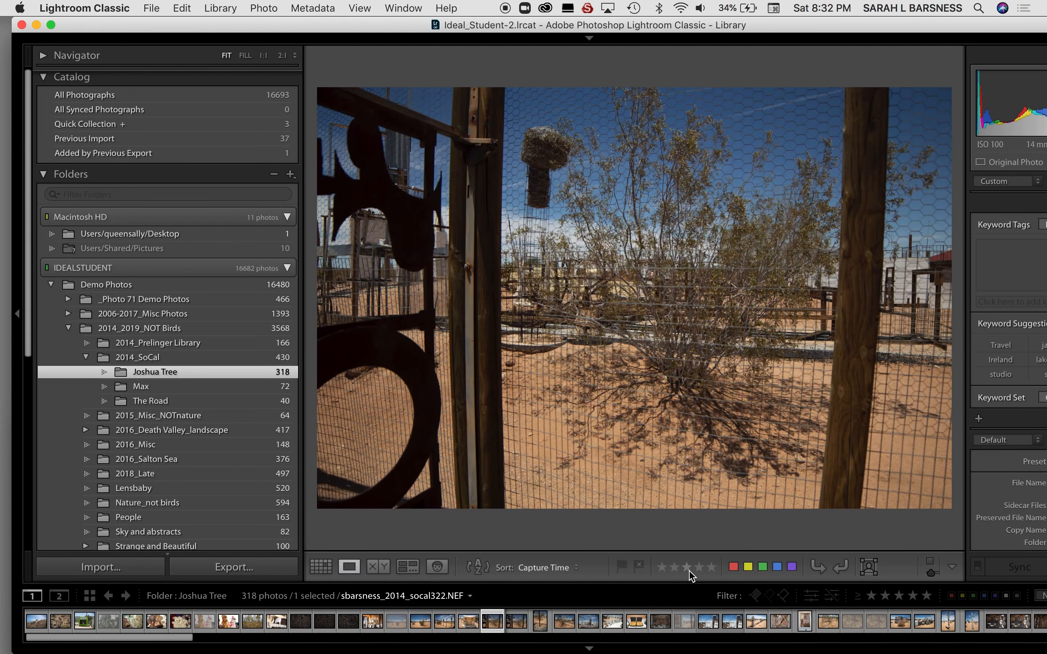
- Rate socal322, the desert bush seen through the wire fence, four stars and return to Grid view
{"action": "left_click", "coordinate": [699, 570]}
{"action": "key", "text": "Right"}
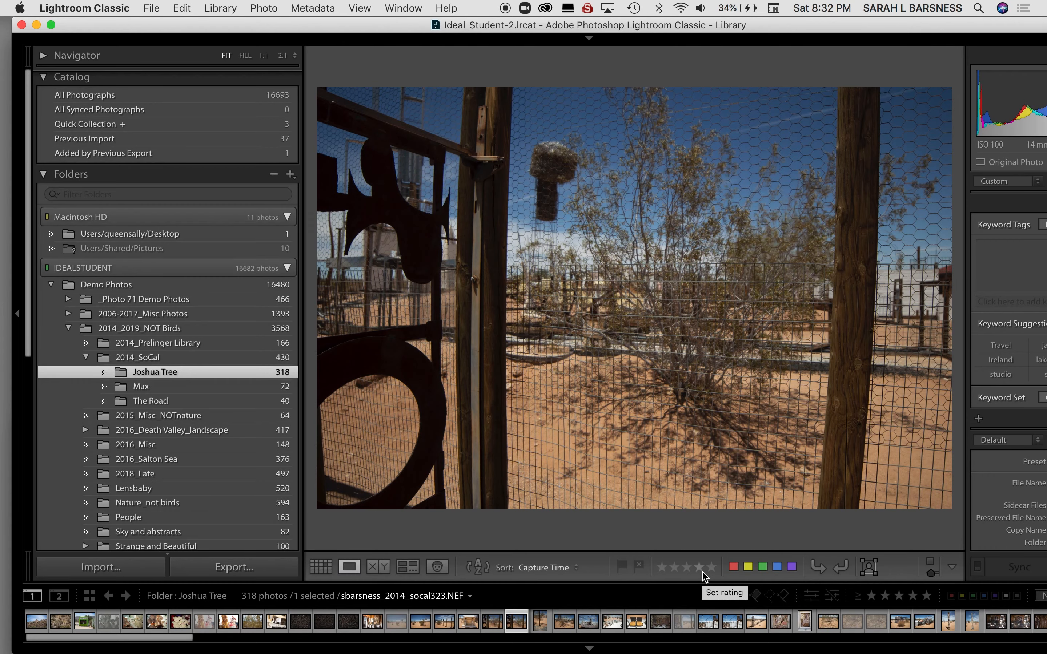
{"action": "key", "text": "g"}
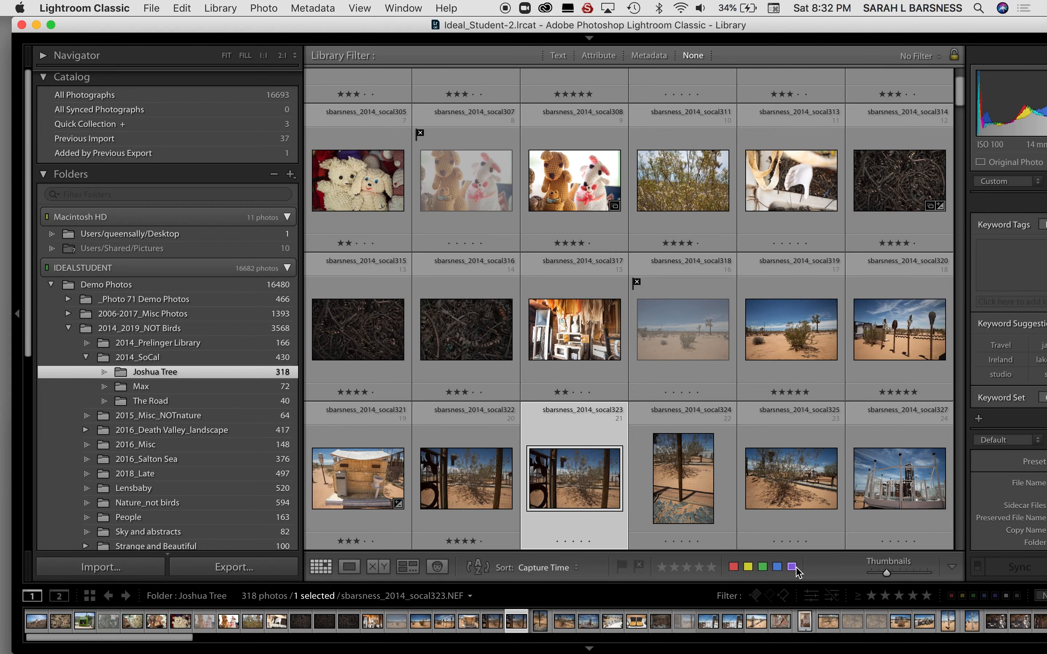
- Look over the star ratings and reject flags across the Joshua Tree thumbnails
{"action": "scroll", "coordinate": [712, 437], "scroll_direction": "up", "scroll_amount": 1}
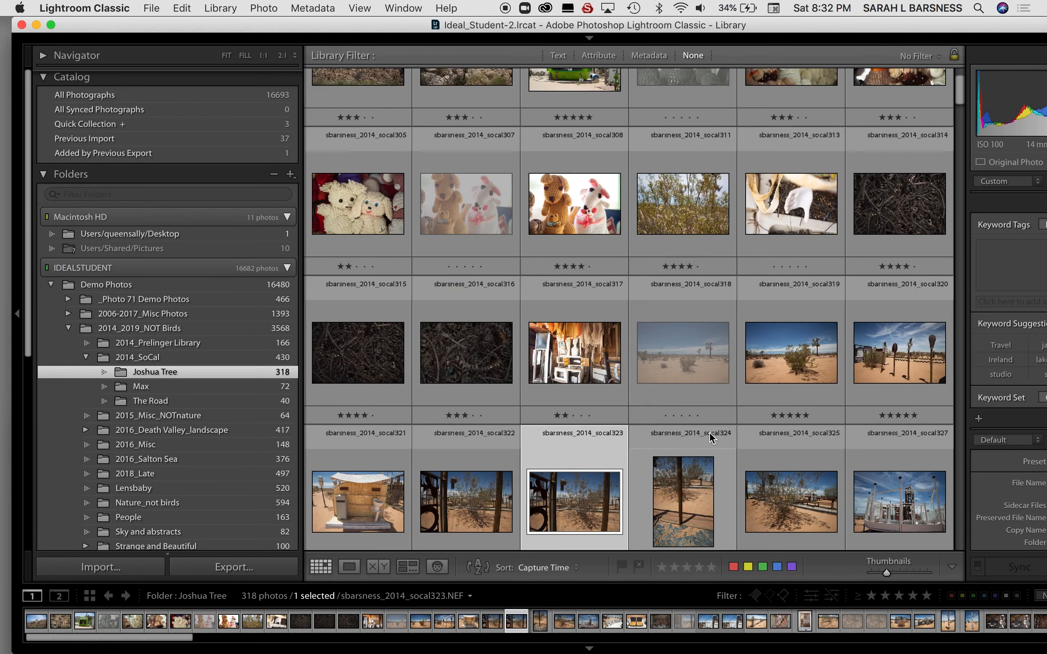
{"action": "scroll", "coordinate": [711, 436], "scroll_direction": "up", "scroll_amount": 4}
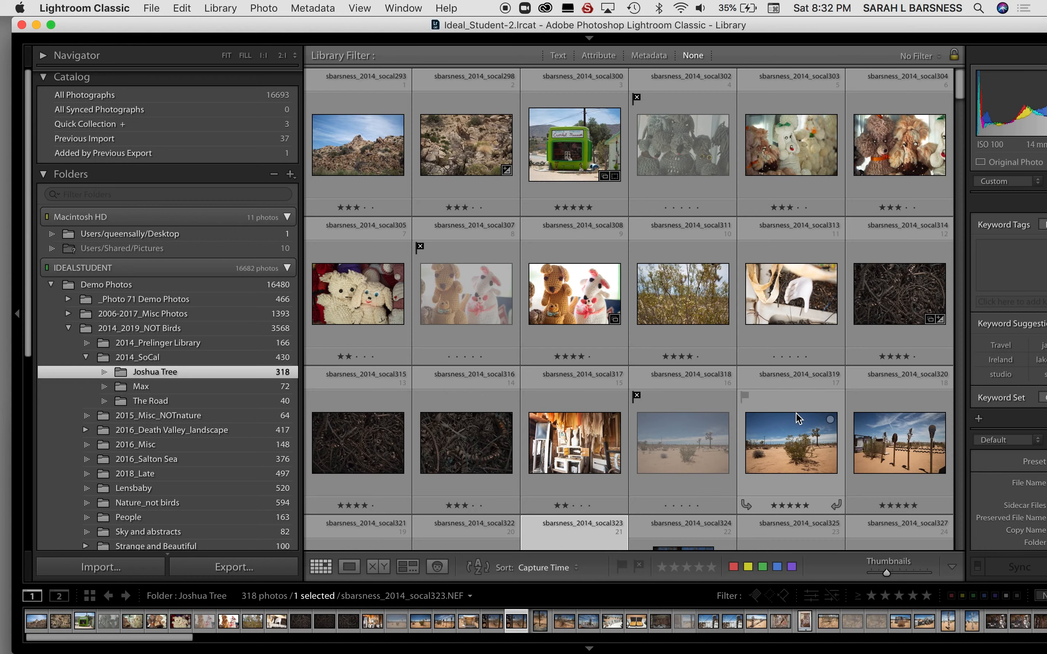
{"action": "scroll", "coordinate": [798, 419], "scroll_direction": "down", "scroll_amount": 10}
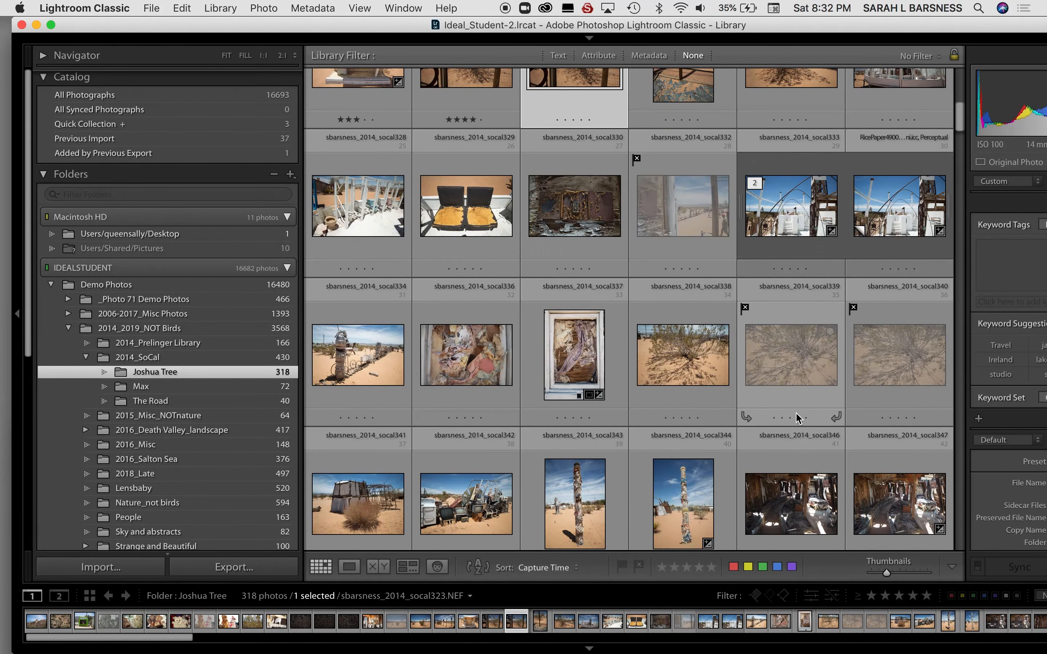
{"action": "scroll", "coordinate": [798, 418], "scroll_direction": "up", "scroll_amount": 10}
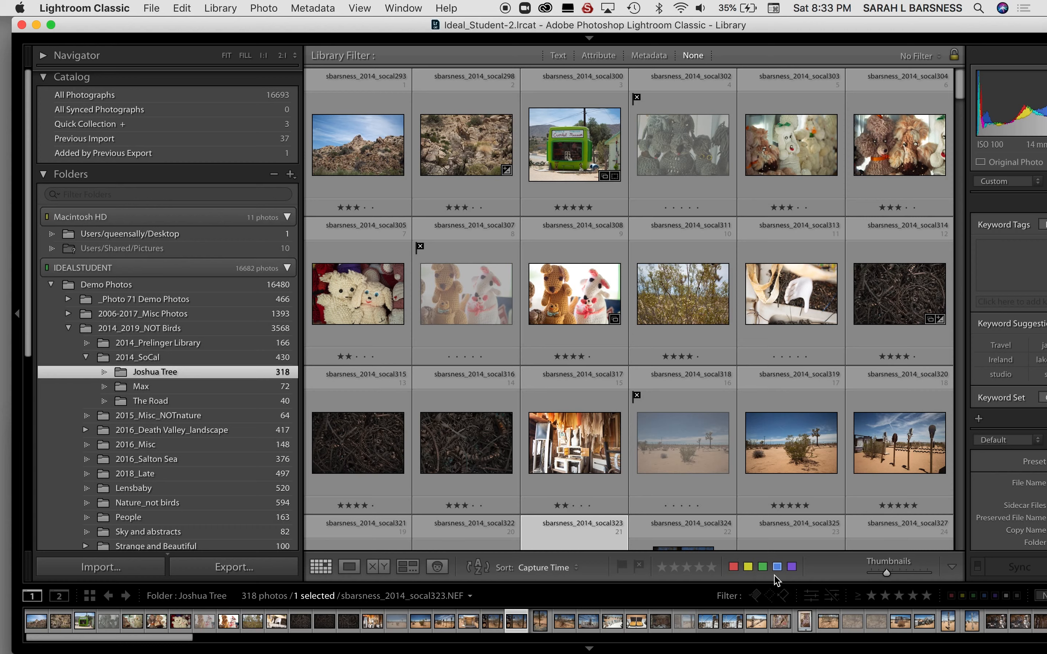
{"action": "scroll", "coordinate": [788, 495], "scroll_direction": "down", "scroll_amount": 2}
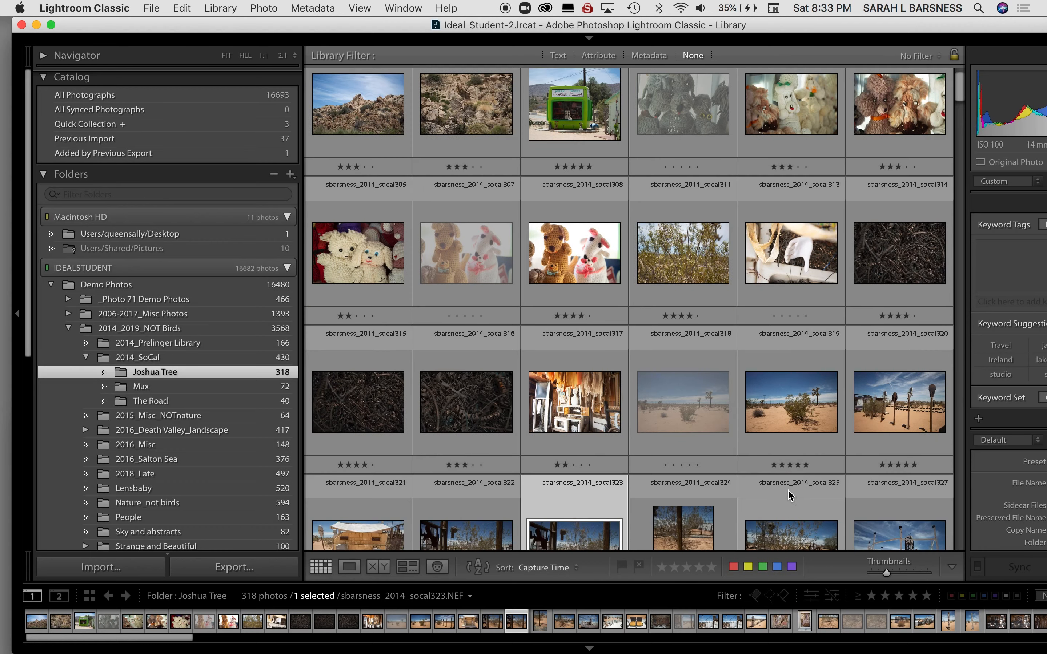
{"action": "scroll", "coordinate": [789, 495], "scroll_direction": "down", "scroll_amount": 3}
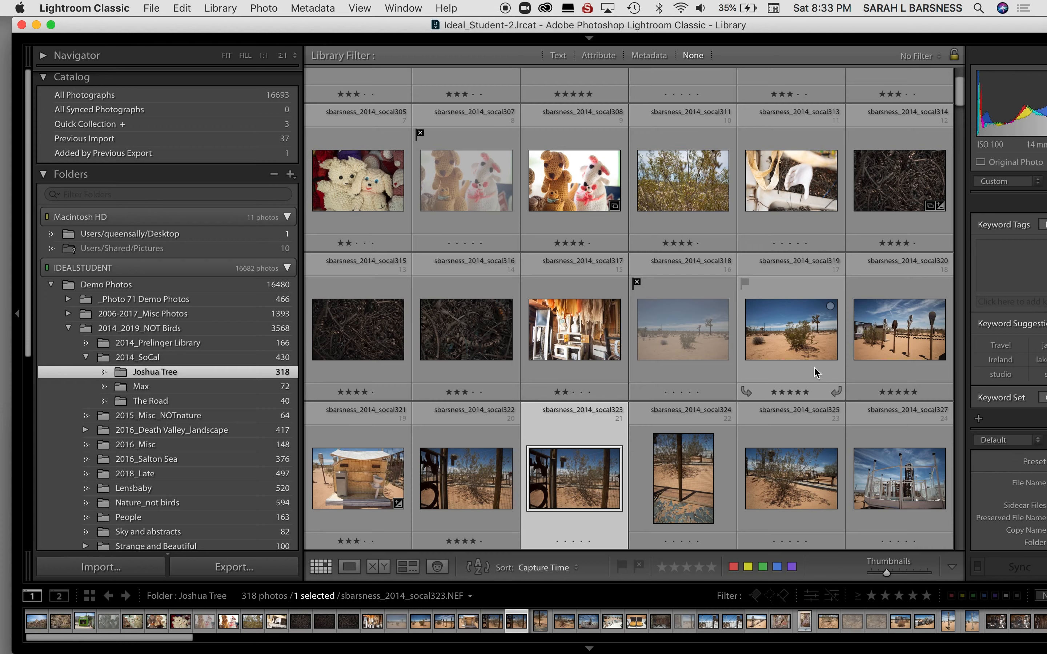
{"action": "scroll", "coordinate": [619, 348], "scroll_direction": "up", "scroll_amount": 5}
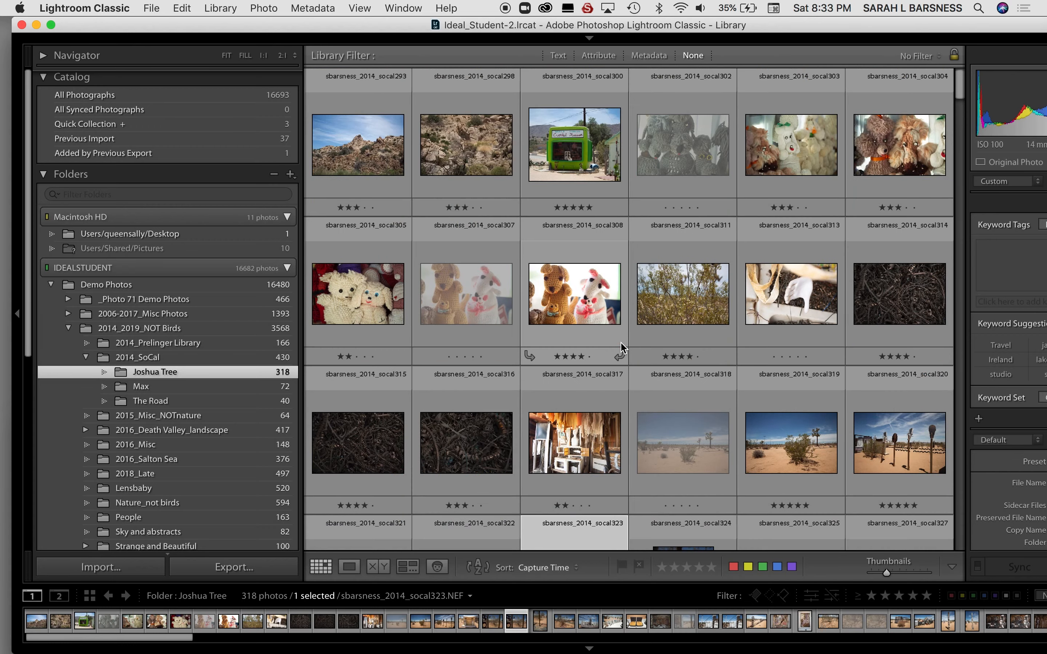
- Open socal293 in Loupe view and give it and the rocky hillside photo socal298 a red color label
{"action": "left_click", "coordinate": [379, 191]}
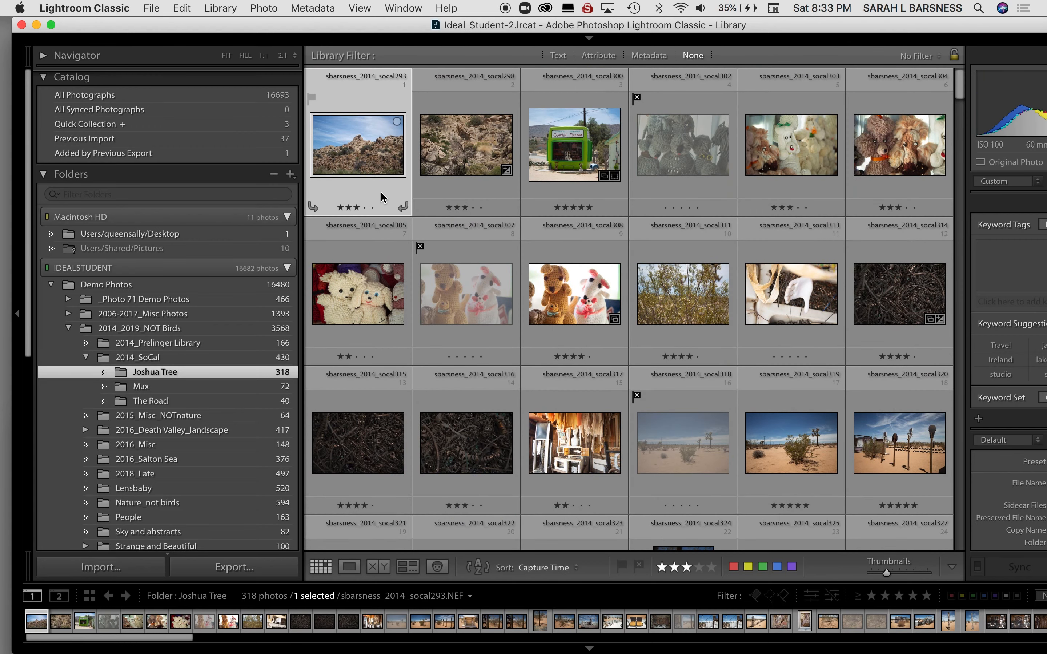
{"action": "key", "text": "e"}
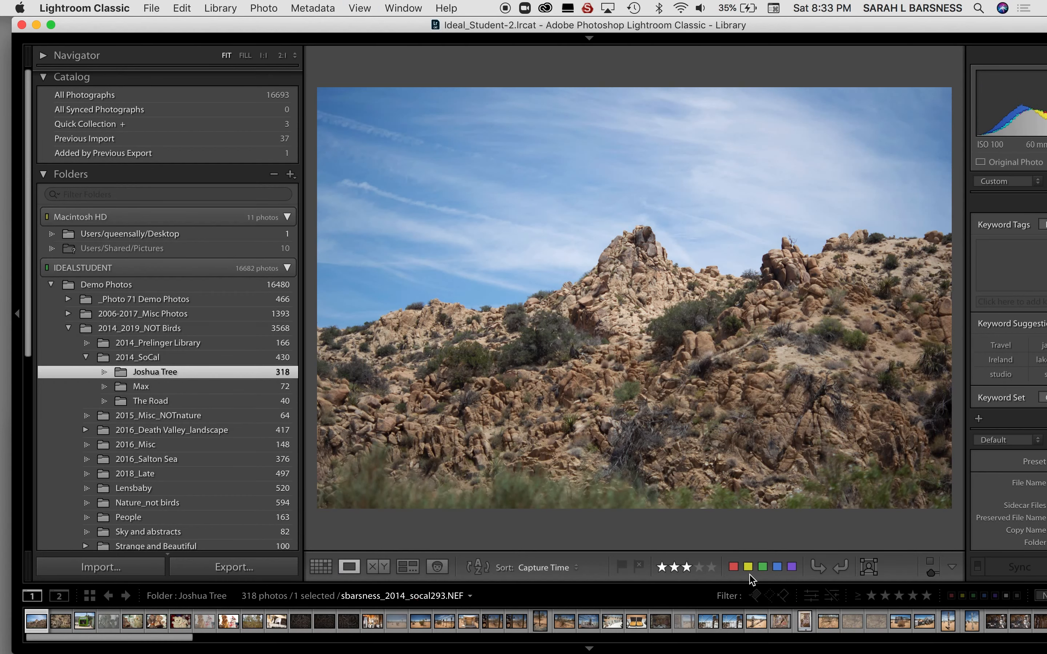
{"action": "left_click", "coordinate": [733, 567]}
{"action": "key", "text": "Right"}
{"action": "left_click", "coordinate": [733, 567]}
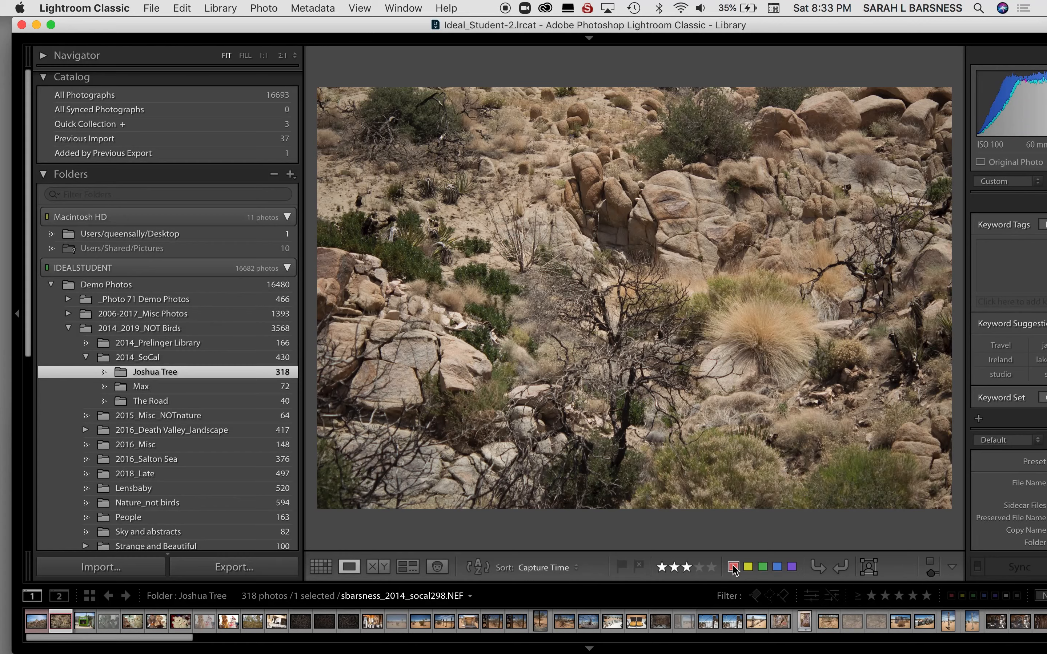
- Label the green Crochet Museum photo socal300 and the crochet animal photos socal302 and socal303 yellow
{"action": "key", "text": "Right"}
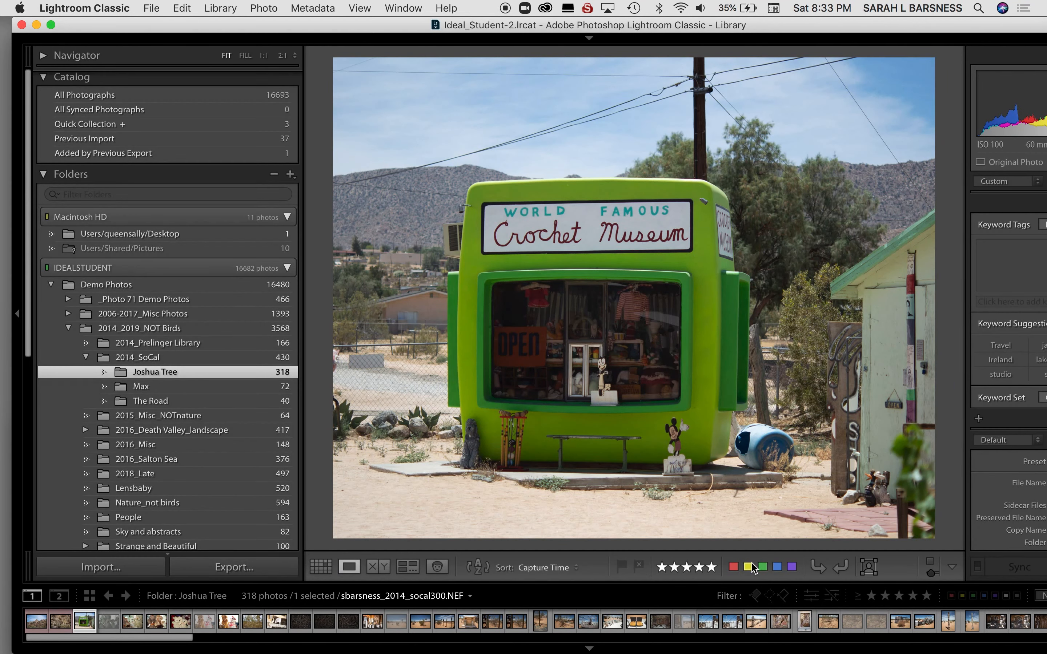
{"action": "left_click", "coordinate": [747, 568]}
{"action": "key", "text": "Right"}
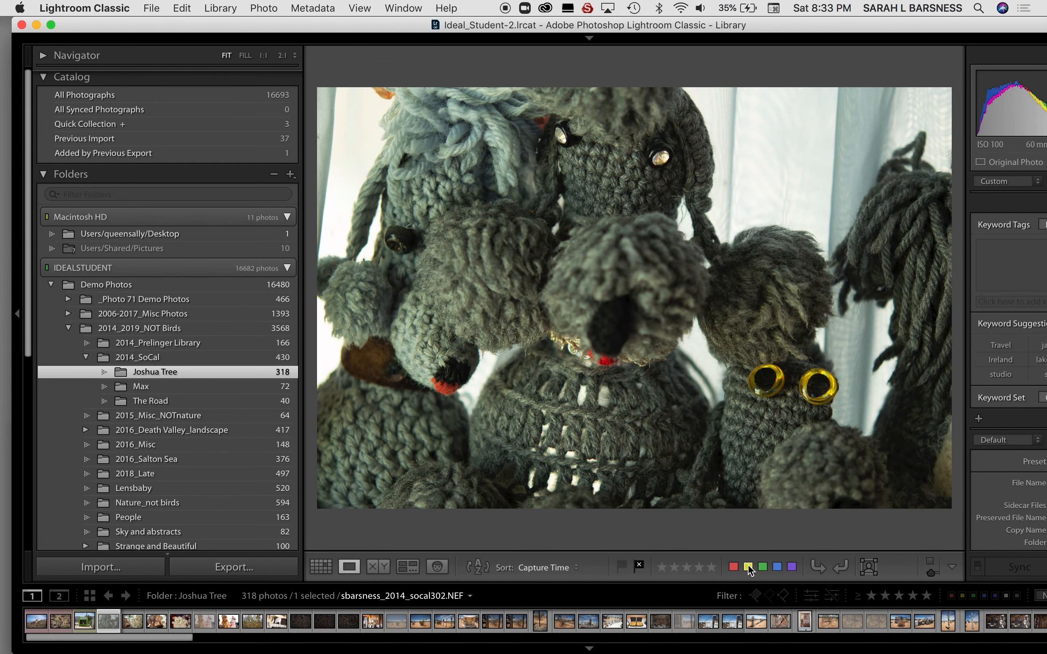
{"action": "key", "text": "Right"}
{"action": "key", "text": "3"}
{"action": "left_click", "coordinate": [748, 567]}
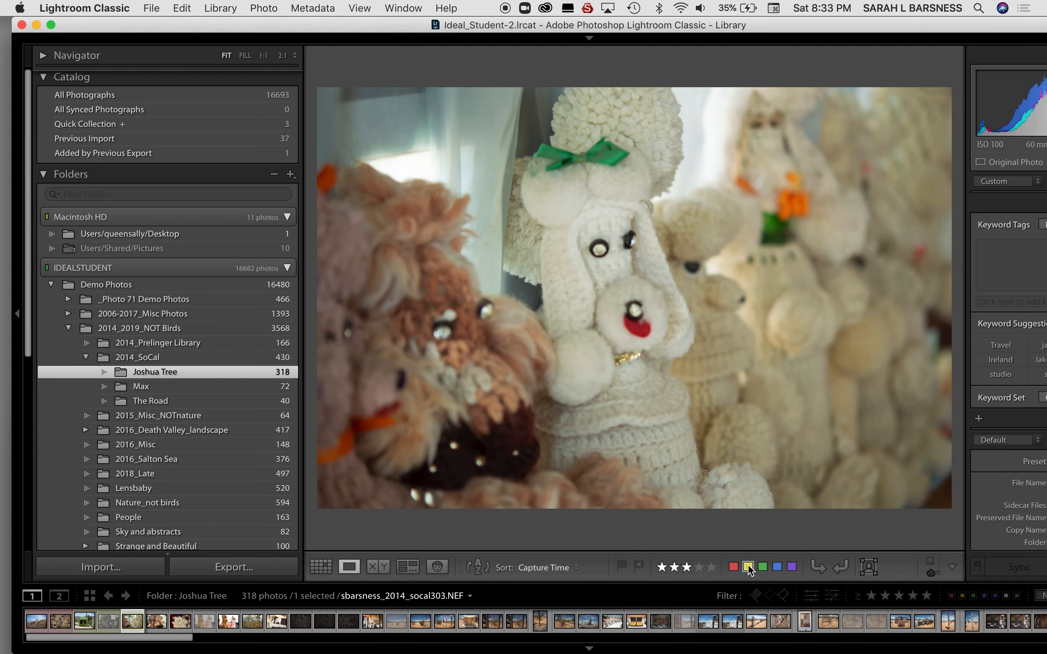
- Give the remaining crochet animal photos, socal304, socal305, socal307 and socal308, a yellow color label
{"action": "key", "text": "Right"}
{"action": "key", "text": "Right"}
{"action": "left_click", "coordinate": [748, 567]}
{"action": "key", "text": "Right"}
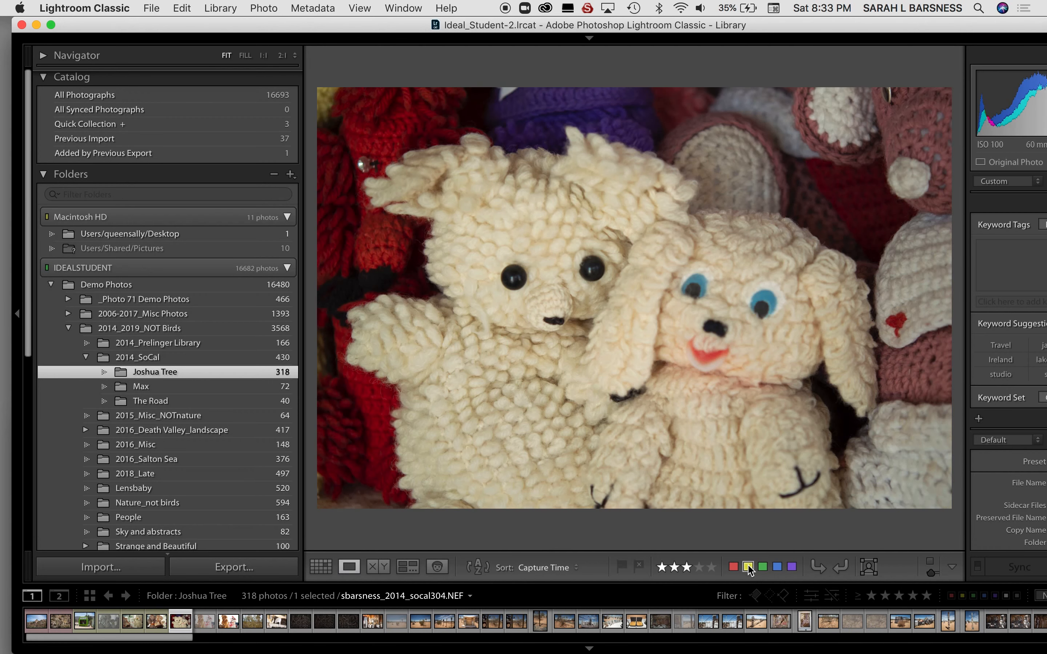
{"action": "left_click", "coordinate": [748, 567]}
{"action": "key", "text": "Right"}
{"action": "left_click", "coordinate": [747, 567]}
{"action": "key", "text": "Right"}
{"action": "left_click", "coordinate": [748, 567]}
{"action": "key", "text": "Right"}
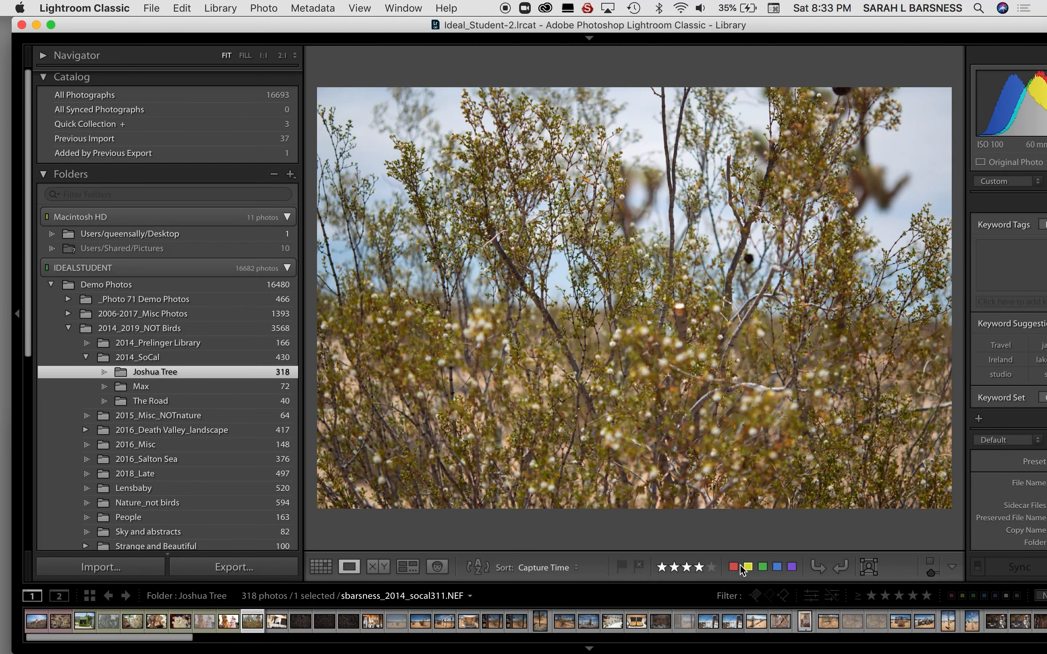
- Label the desert shrub photo socal311 red, advance to socal313 and return to Grid view
{"action": "left_click", "coordinate": [748, 567]}
{"action": "key", "text": "Right"}
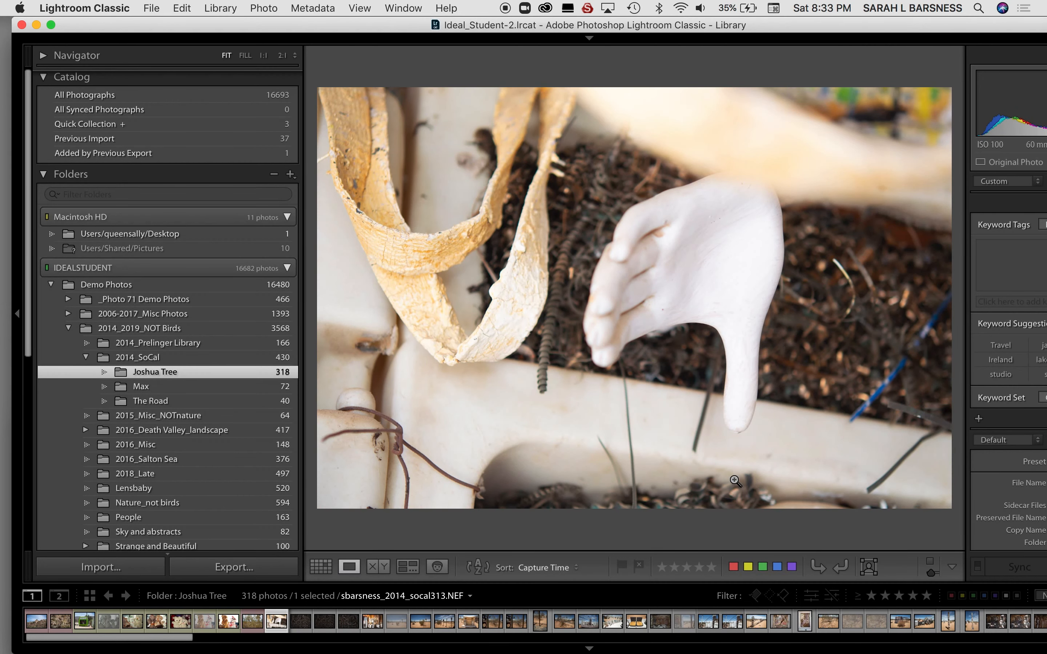
{"action": "key", "text": "g"}
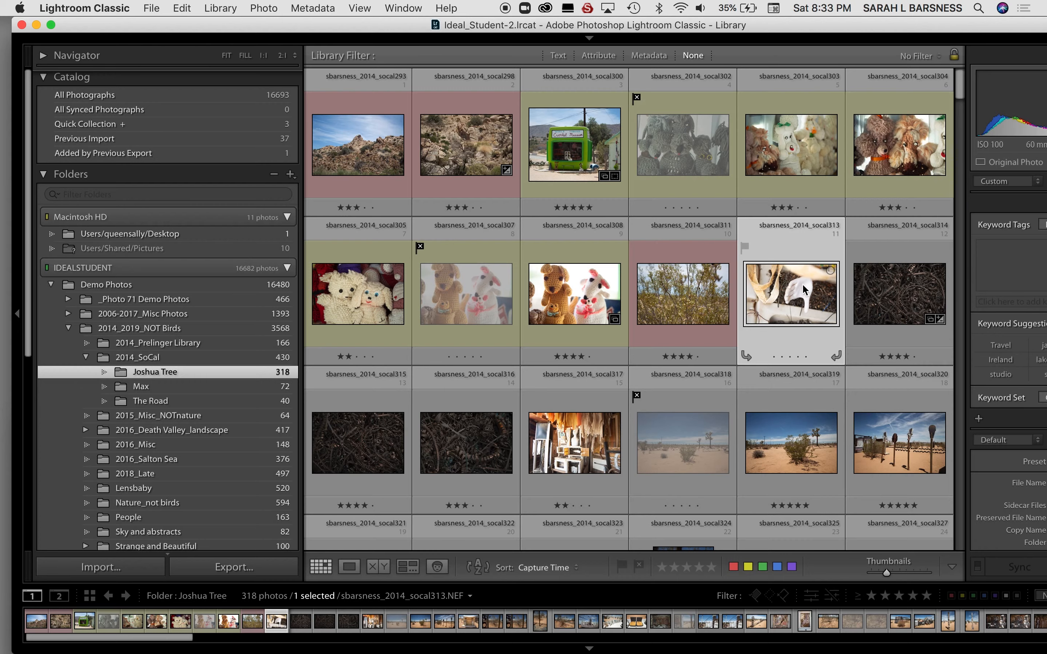
- Select the photos from socal313 through 2014053-8 and give them all a green color label
{"action": "scroll", "coordinate": [805, 296], "scroll_direction": "down", "scroll_amount": 10}
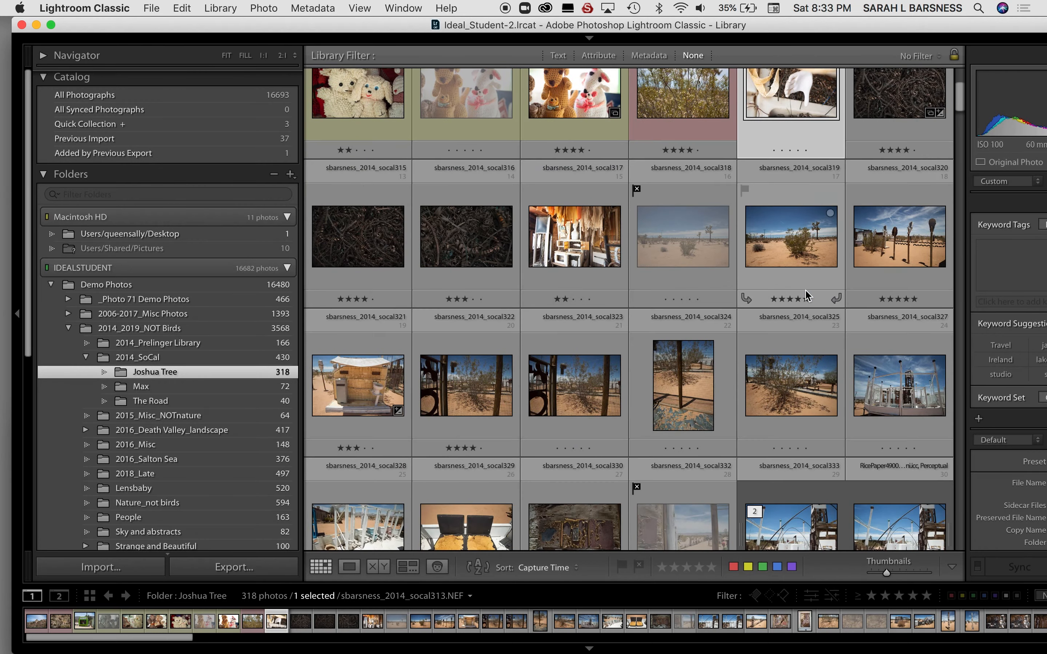
{"action": "scroll", "coordinate": [805, 296], "scroll_direction": "down", "scroll_amount": 15}
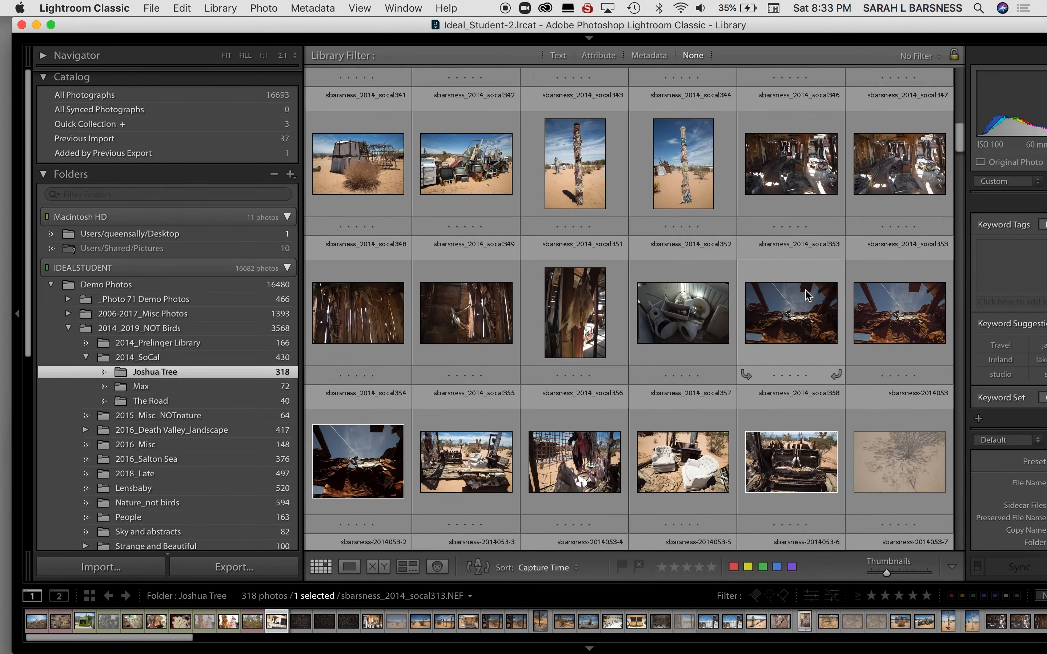
{"action": "scroll", "coordinate": [807, 295], "scroll_direction": "up", "scroll_amount": 1}
{"action": "key", "text": "j"}
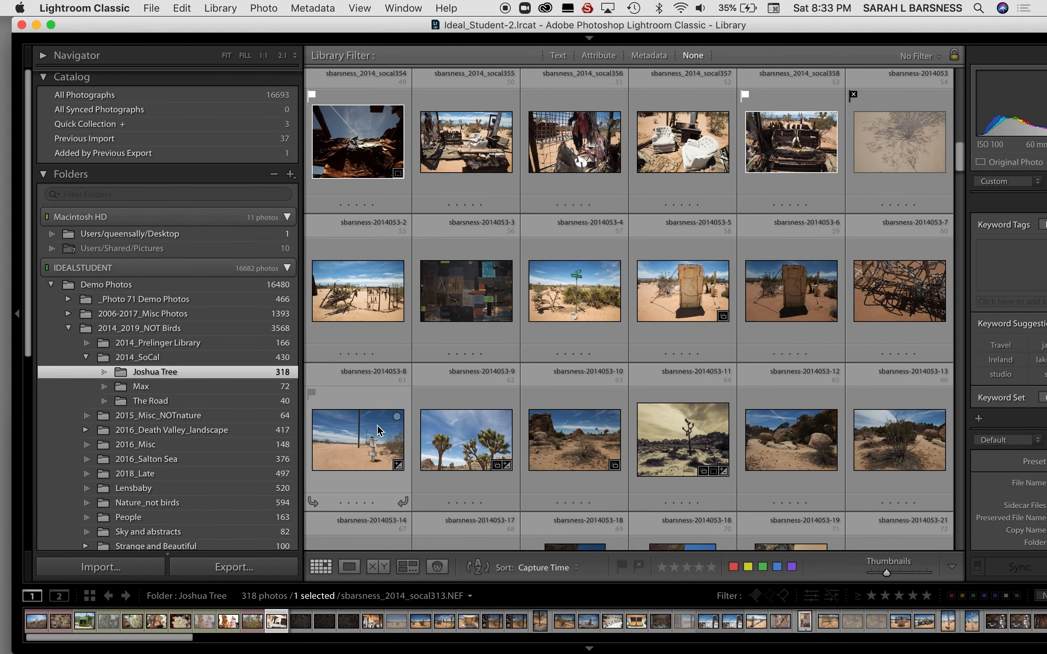
{"action": "left_click", "coordinate": [372, 449], "text": "shift"}
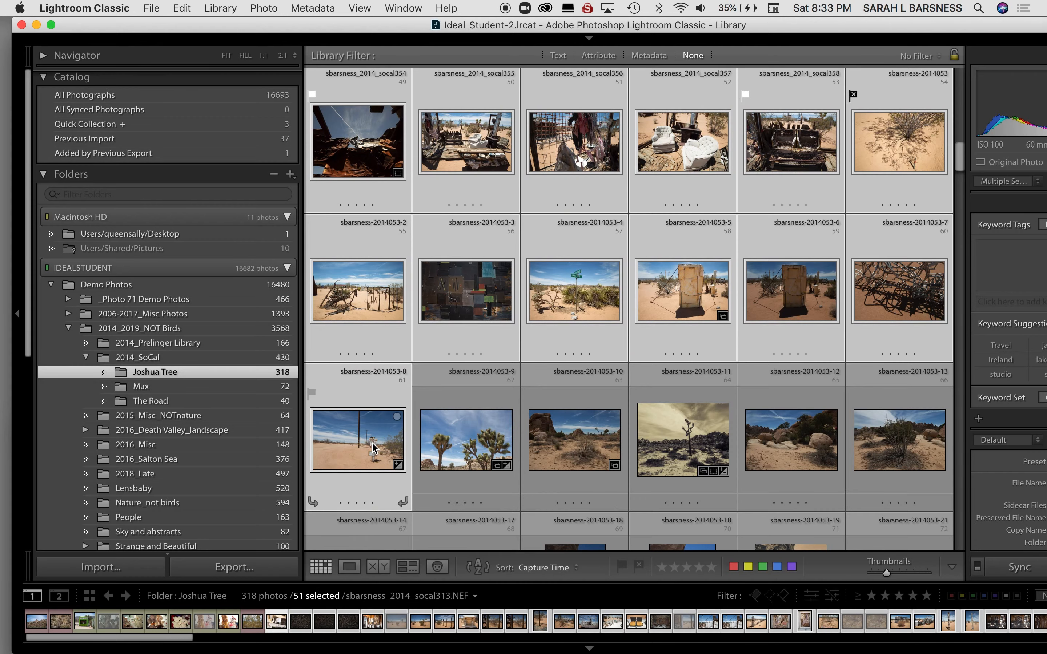
{"action": "key", "text": "j"}
{"action": "scroll", "coordinate": [372, 448], "scroll_direction": "up", "scroll_amount": 6}
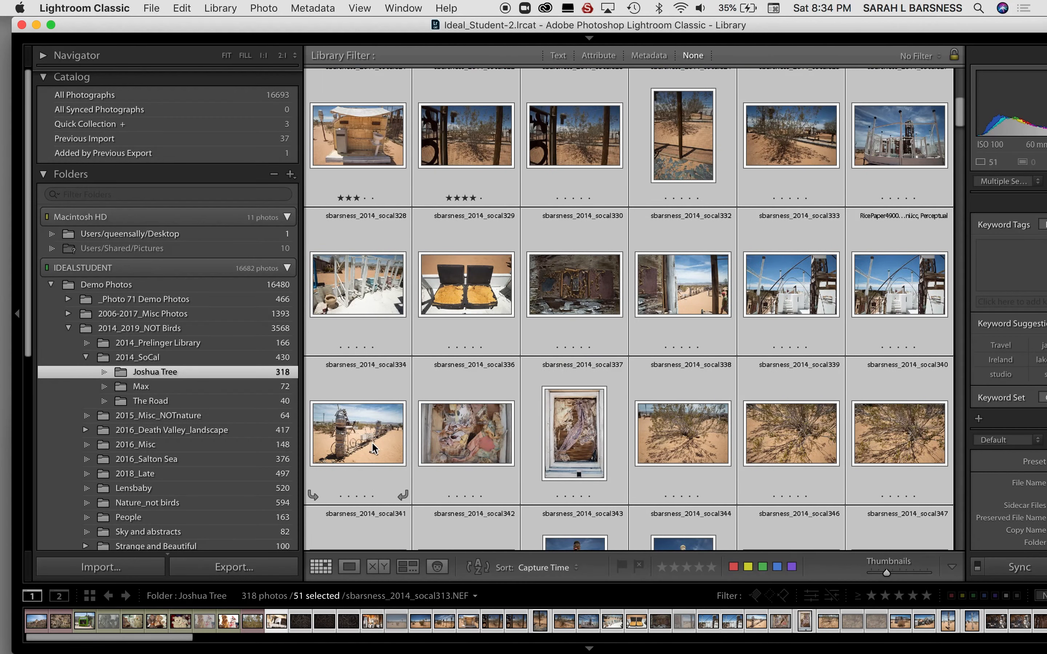
{"action": "scroll", "coordinate": [371, 448], "scroll_direction": "up", "scroll_amount": 10}
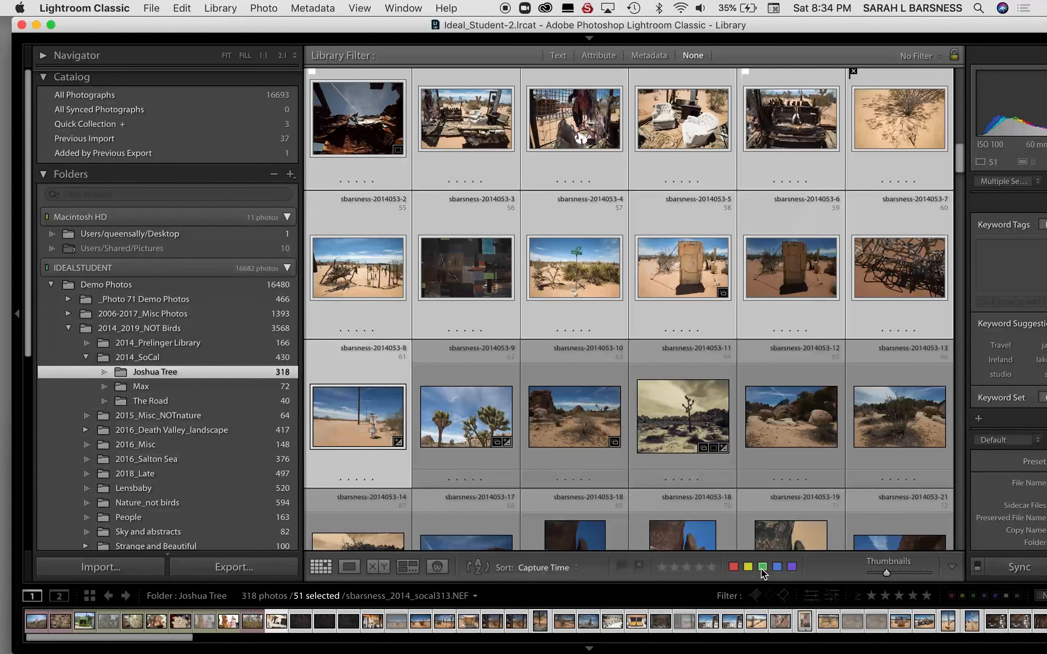
{"action": "left_click", "coordinate": [762, 570]}
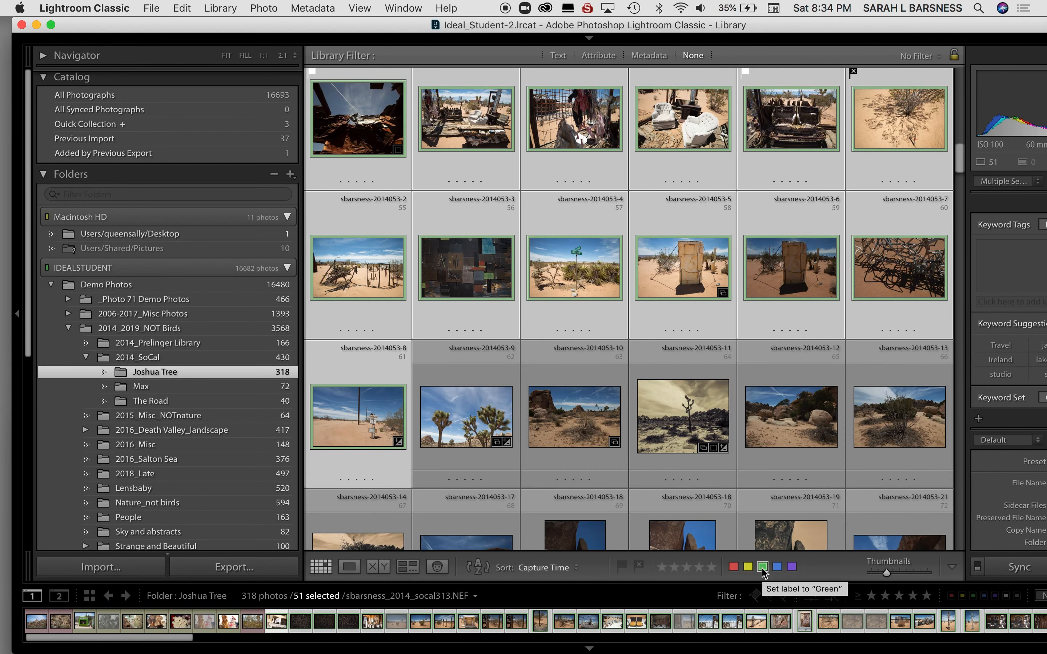
{"action": "left_click", "coordinate": [482, 434]}
{"action": "scroll", "coordinate": [482, 434], "scroll_direction": "down", "scroll_amount": 10}
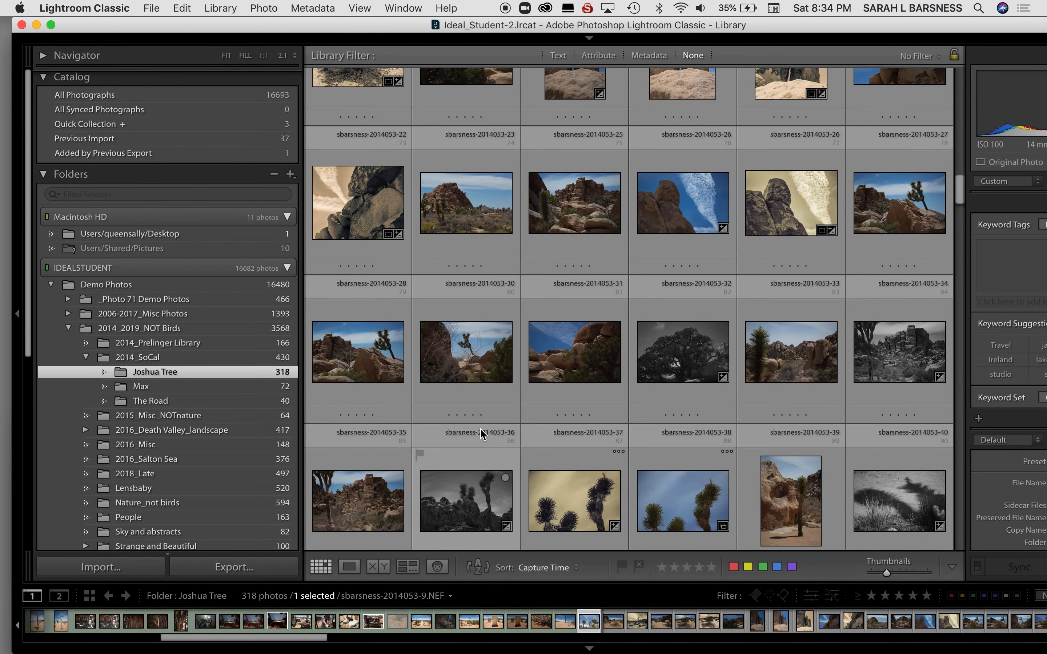
{"action": "scroll", "coordinate": [482, 434], "scroll_direction": "down", "scroll_amount": 7}
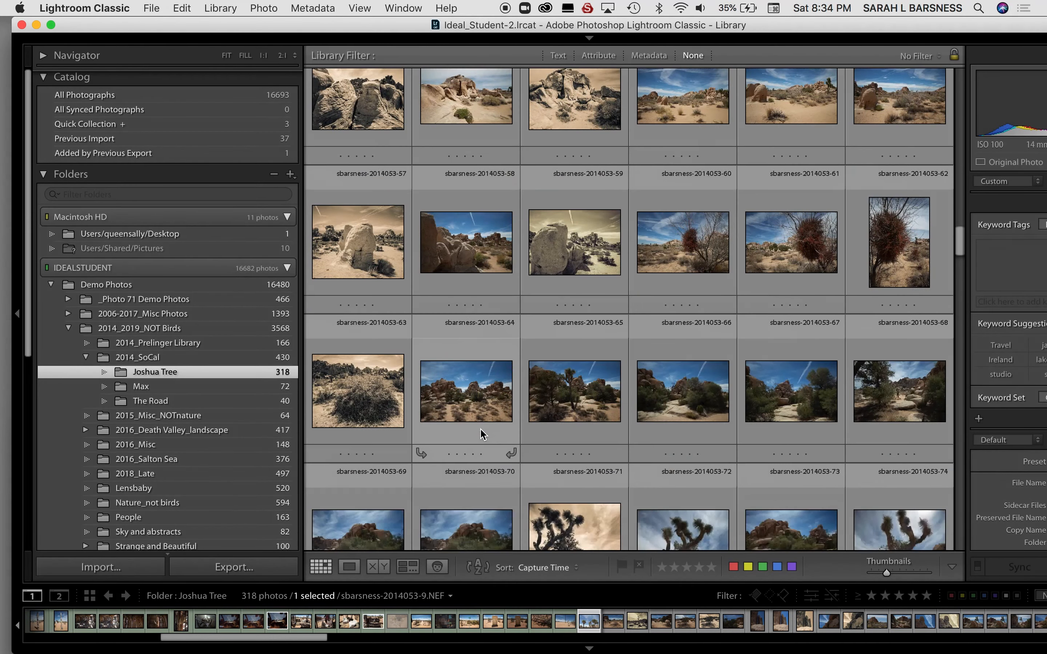
{"action": "scroll", "coordinate": [482, 434], "scroll_direction": "down", "scroll_amount": 10}
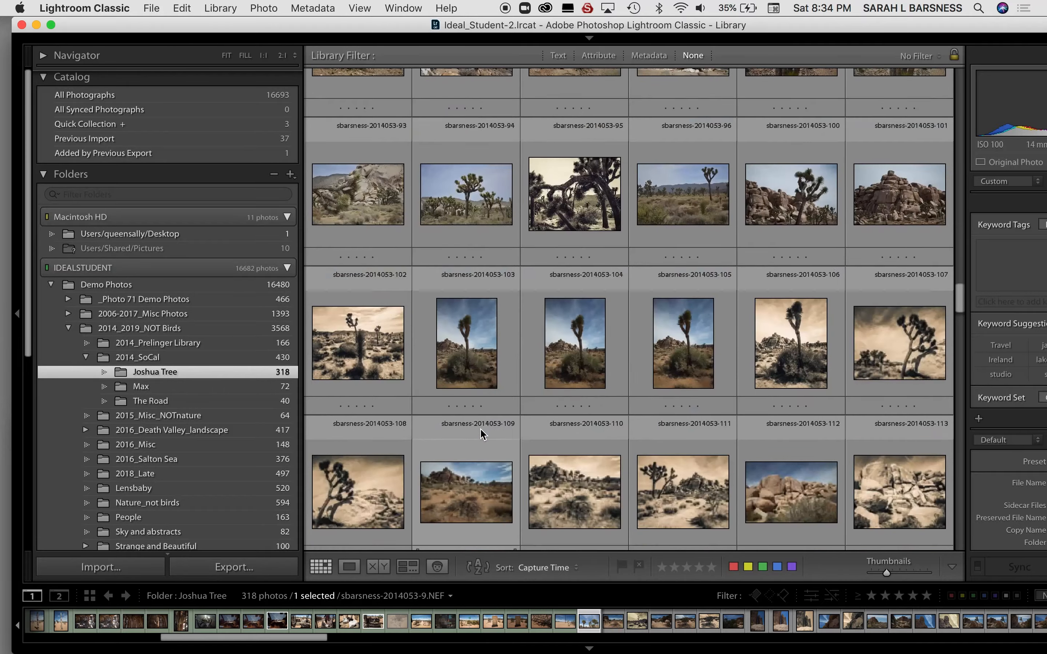
{"action": "scroll", "coordinate": [483, 434], "scroll_direction": "down", "scroll_amount": 15}
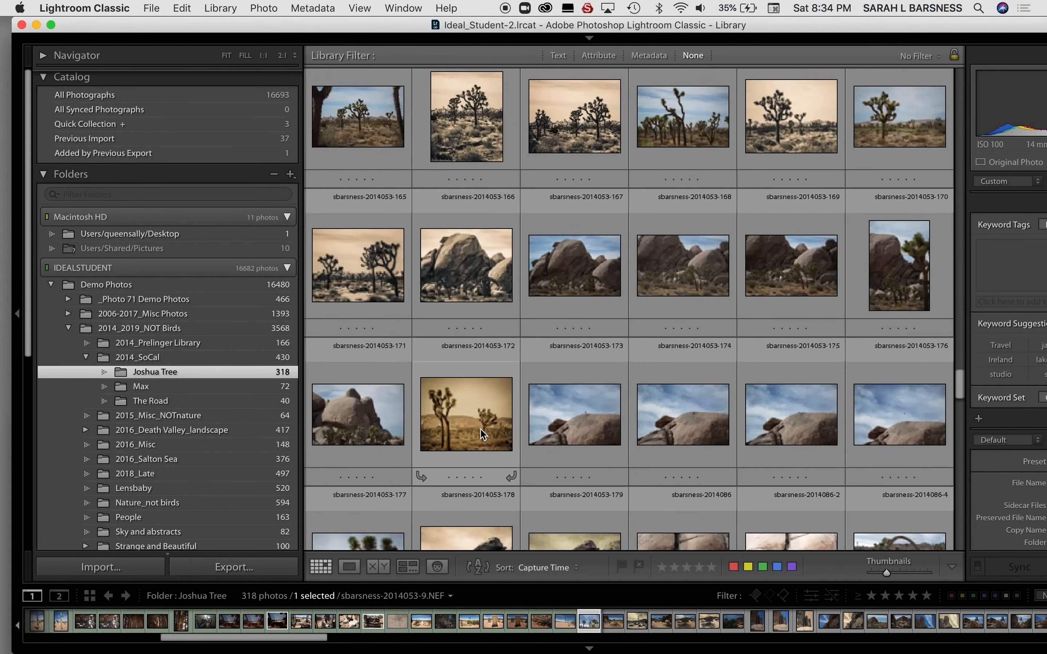
{"action": "scroll", "coordinate": [482, 434], "scroll_direction": "down", "scroll_amount": 10}
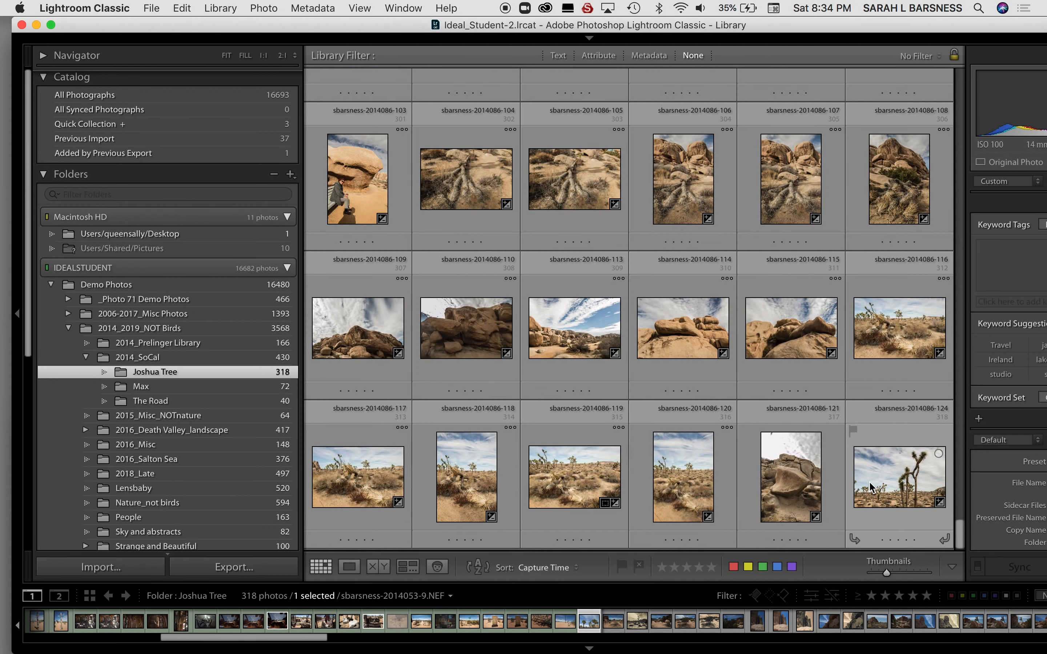
{"action": "left_click", "coordinate": [869, 484], "text": "shift"}
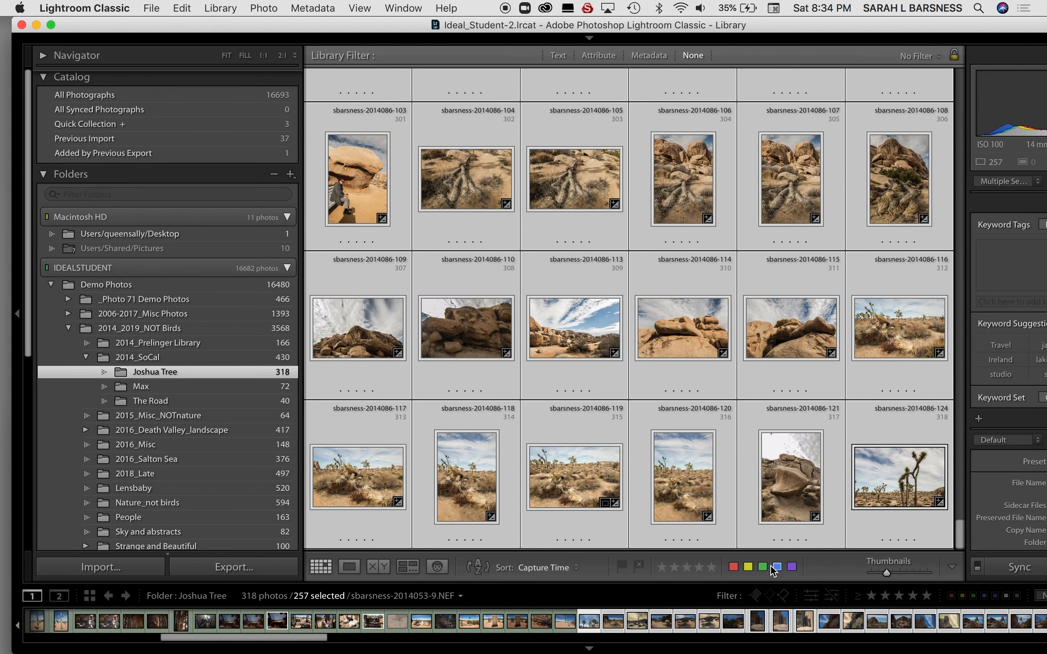
{"action": "left_click", "coordinate": [763, 567]}
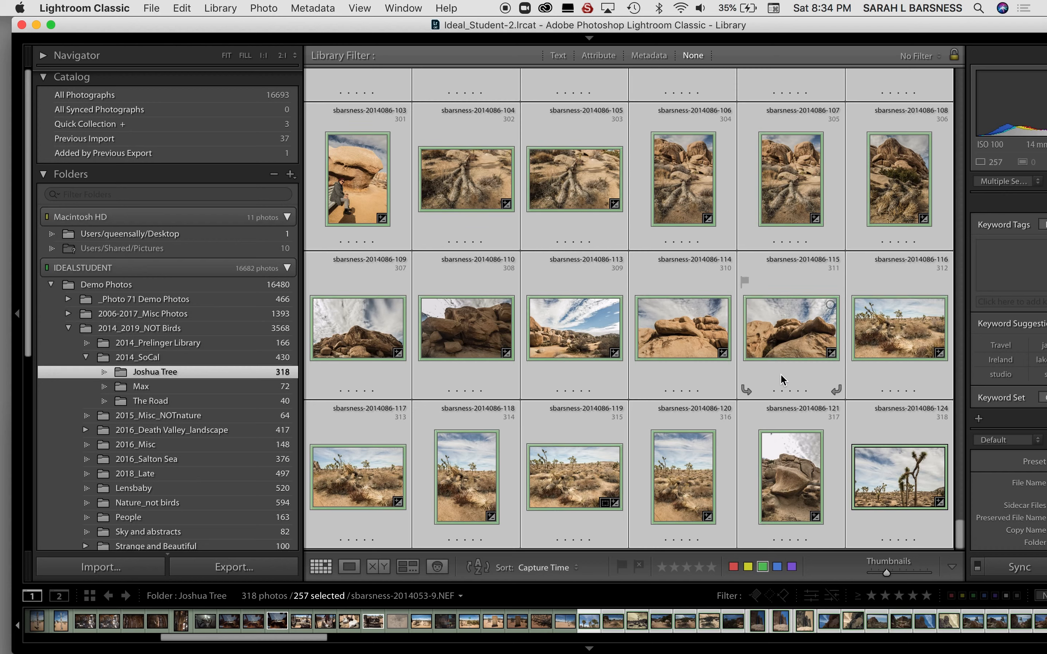
{"action": "left_click", "coordinate": [732, 570]}
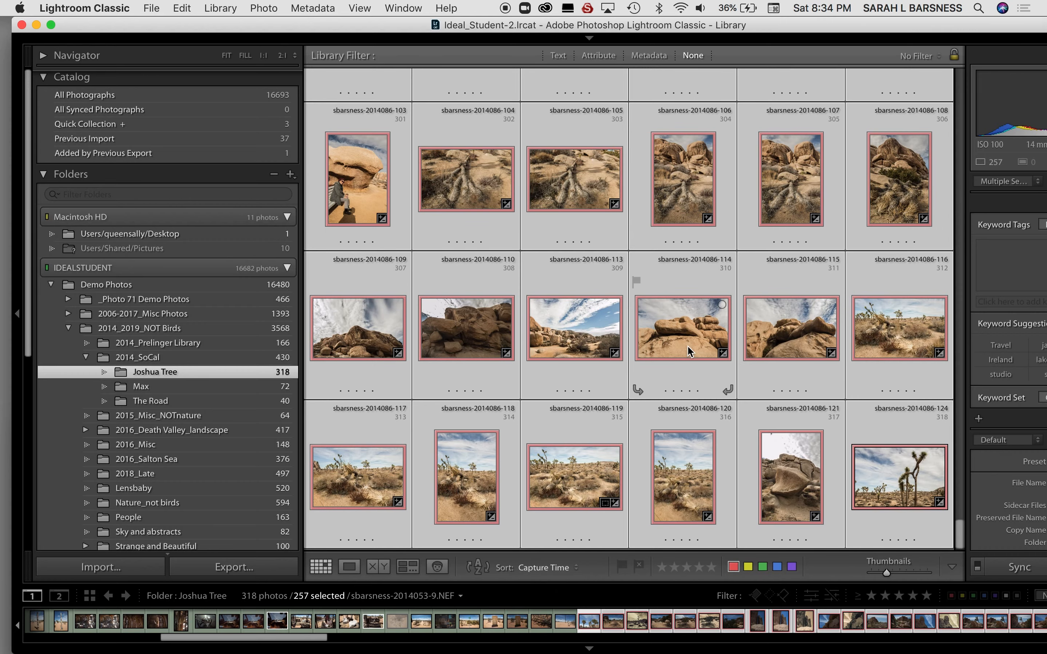
{"action": "key", "text": "super+d"}
{"action": "key", "text": "j"}
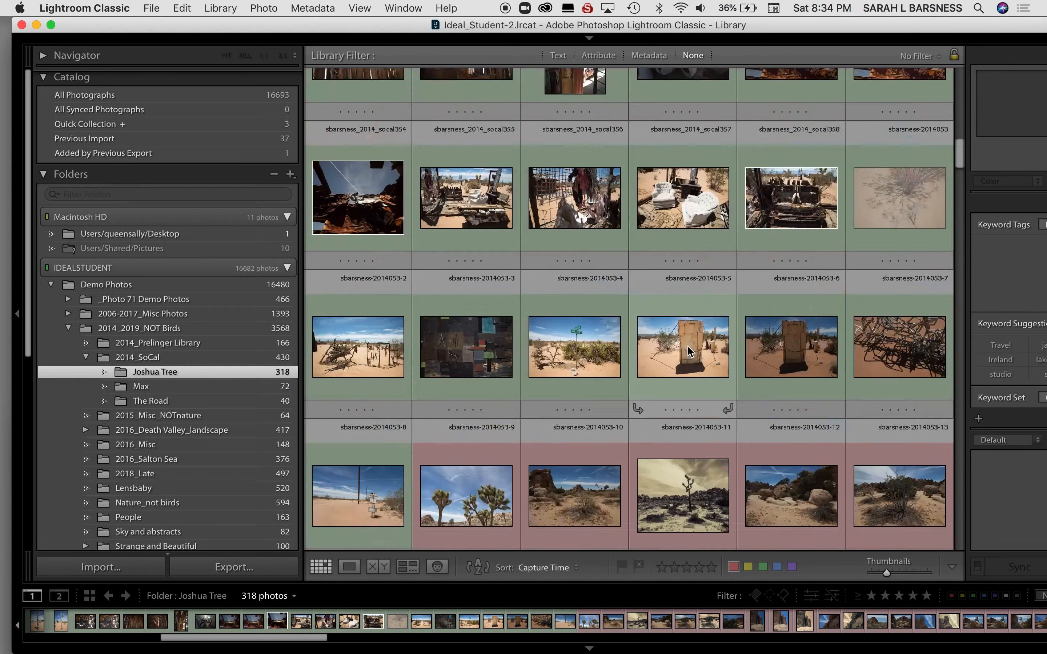
- Sort the Joshua Tree photos by Pick and look through the order from the flagged photos to the rejected ones
{"action": "scroll", "coordinate": [687, 352], "scroll_direction": "down", "scroll_amount": 5}
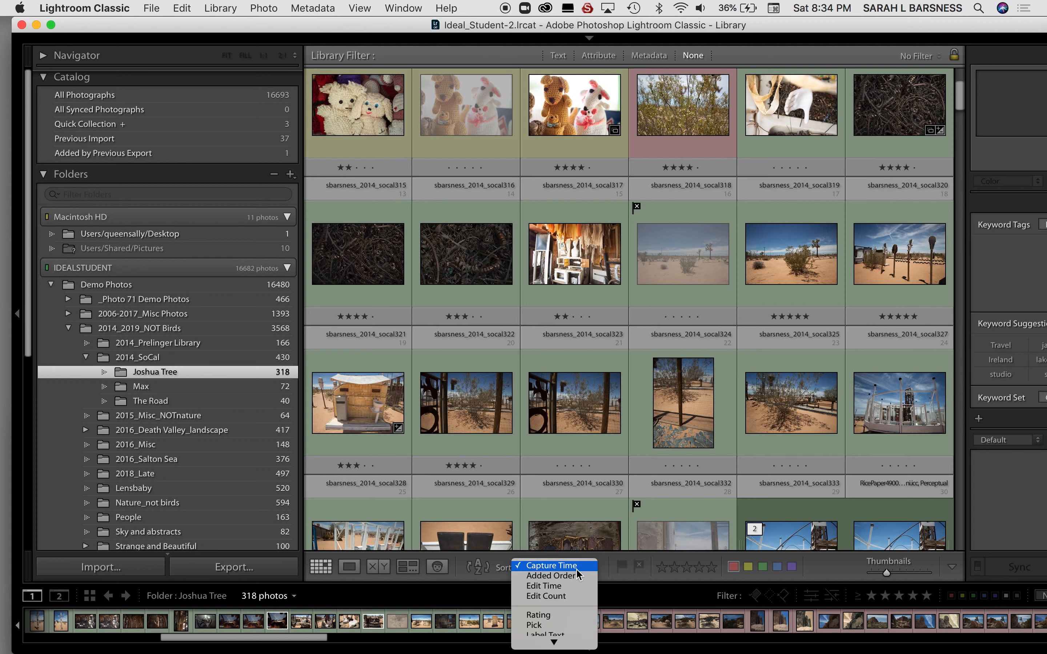
{"action": "mouse_move", "coordinate": [554, 643]}
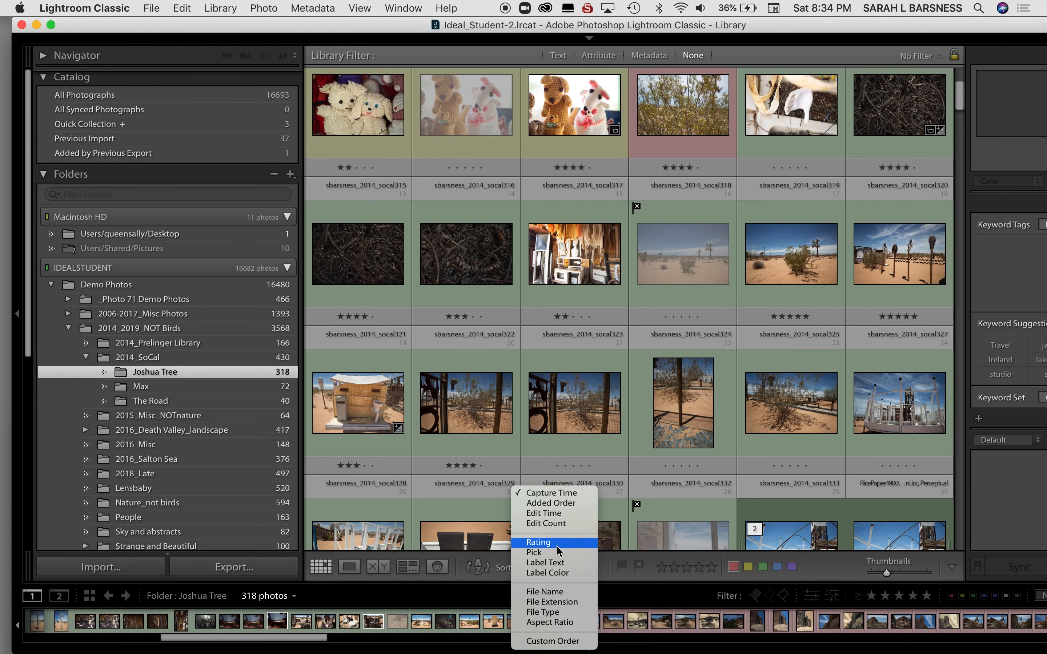
{"action": "left_click", "coordinate": [563, 553]}
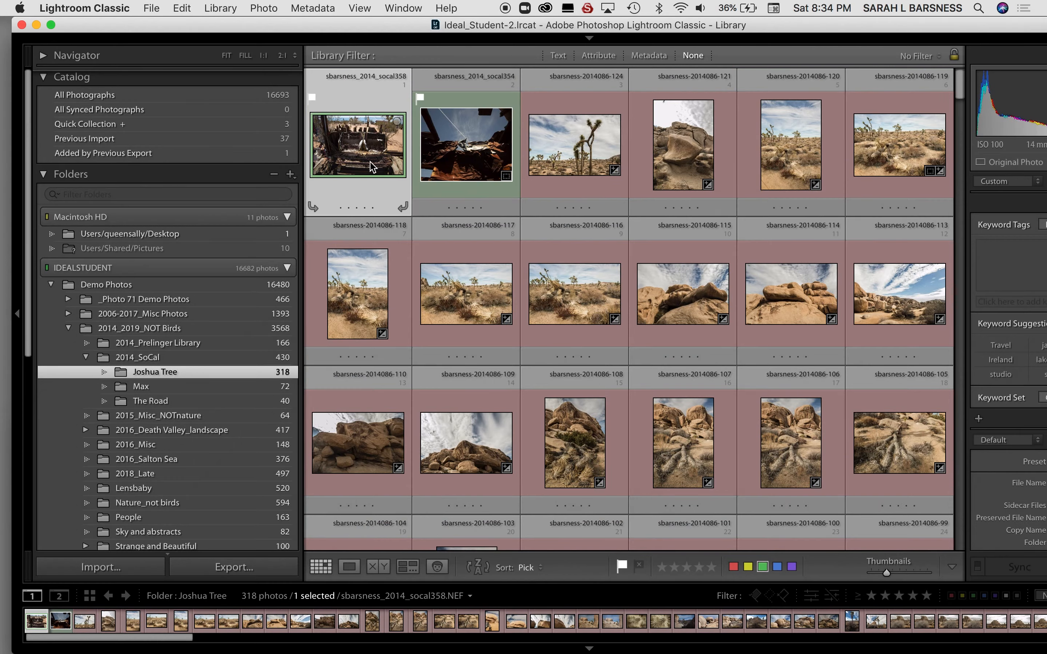
{"action": "scroll", "coordinate": [599, 416], "scroll_direction": "down", "scroll_amount": 15}
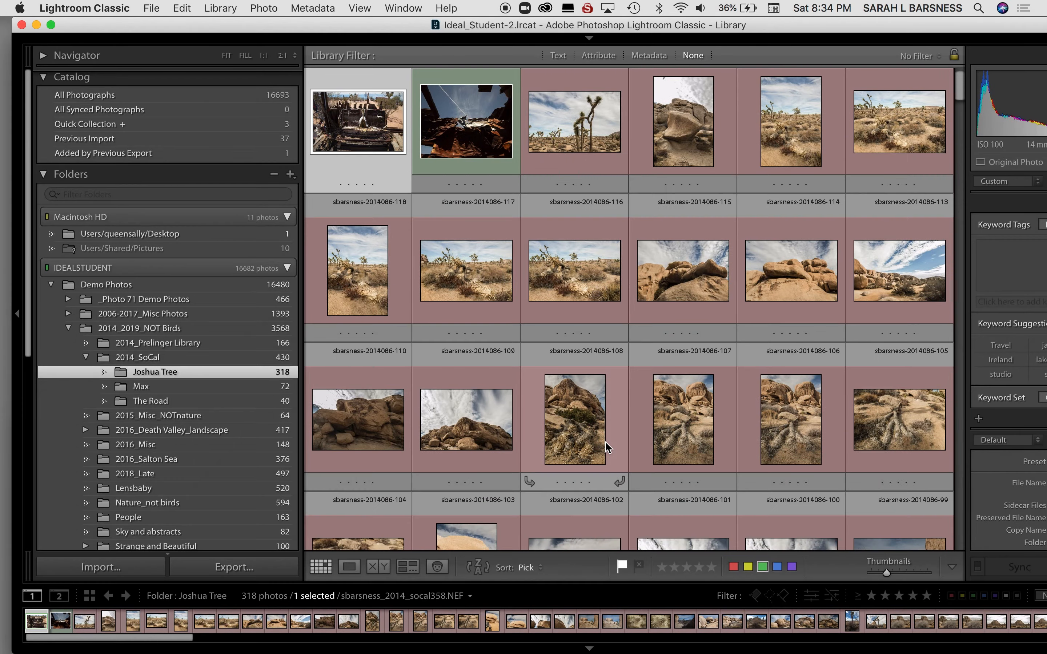
{"action": "scroll", "coordinate": [605, 442], "scroll_direction": "down", "scroll_amount": 10}
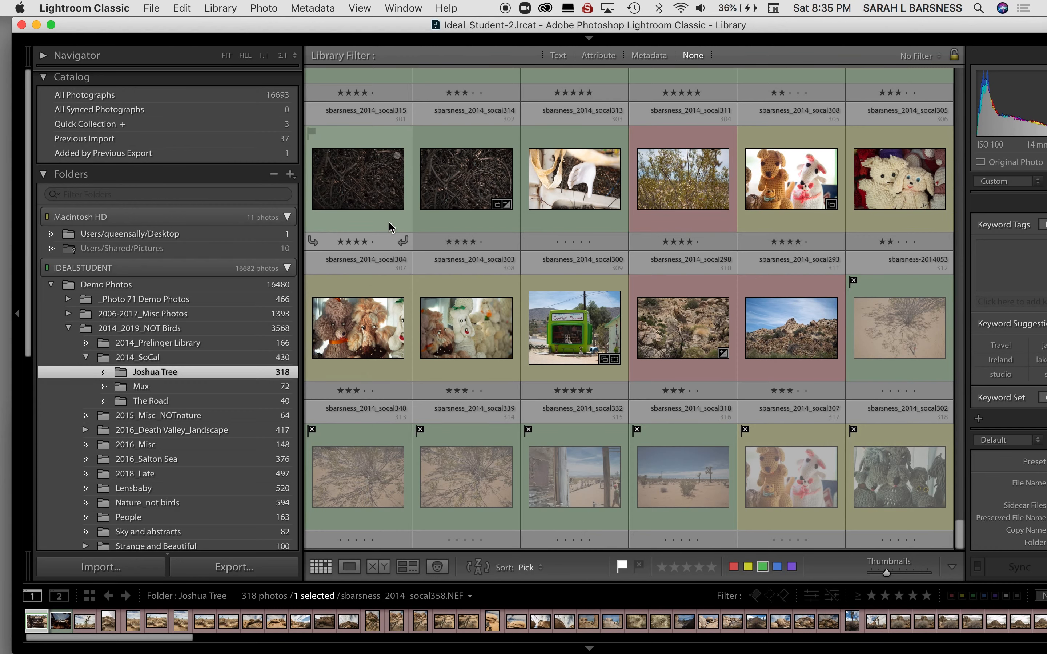
- Locate the Delete Rejected Photos command without running it, and check the rejected photos at the end of the grid
{"action": "left_click", "coordinate": [264, 9]}
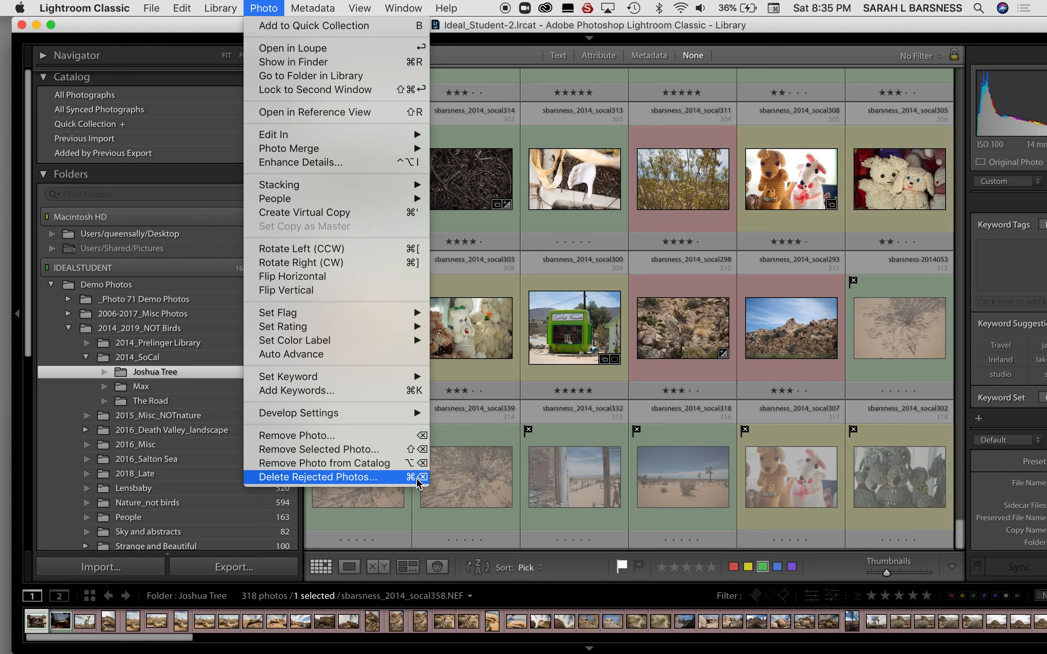
{"action": "left_click", "coordinate": [264, 9]}
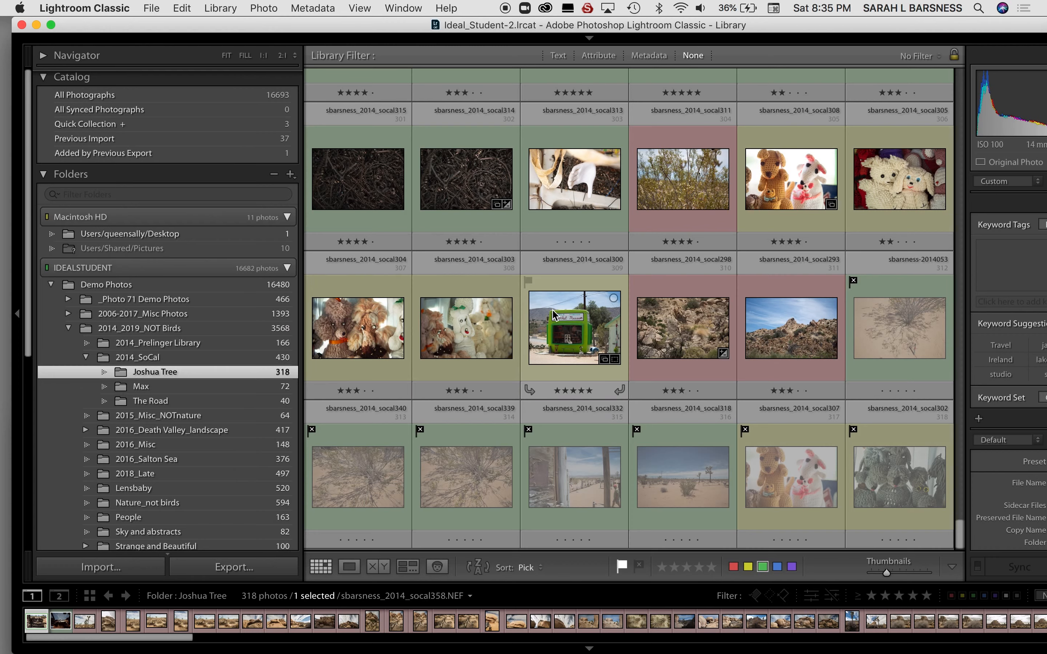
{"action": "scroll", "coordinate": [553, 313], "scroll_direction": "up", "scroll_amount": 1}
{"action": "scroll", "coordinate": [554, 314], "scroll_direction": "down", "scroll_amount": 1}
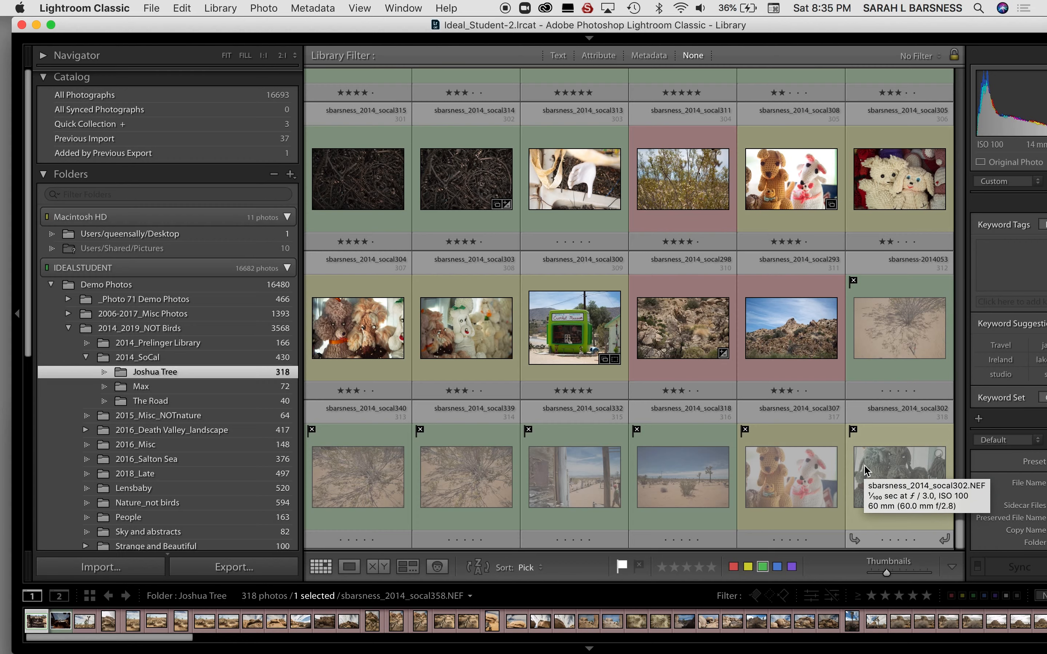
- Sort the Joshua Tree photos by Rating and look over the order from five-star to unrated photos
{"action": "scroll", "coordinate": [625, 322], "scroll_direction": "up", "scroll_amount": 20}
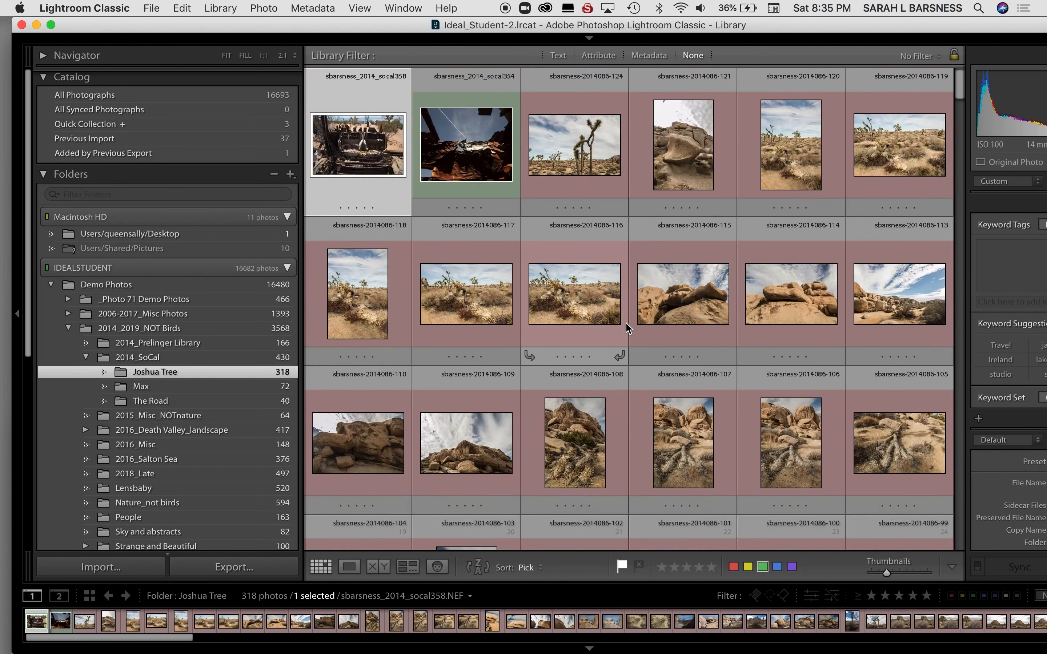
{"action": "left_click", "coordinate": [540, 568]}
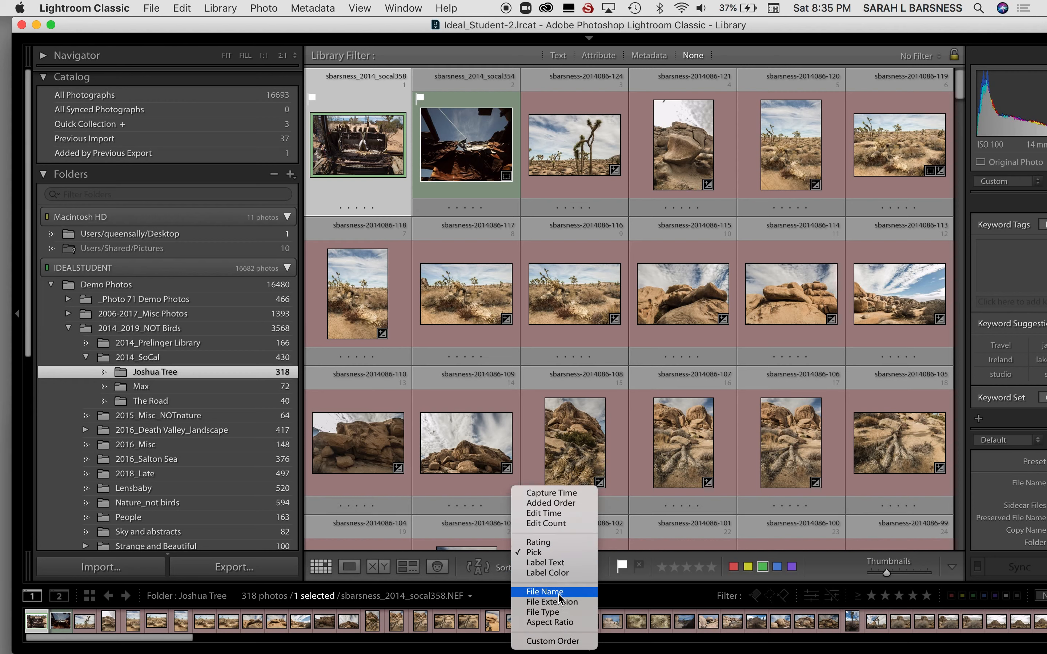
{"action": "left_click", "coordinate": [550, 544]}
{"action": "scroll", "coordinate": [593, 363], "scroll_direction": "down", "scroll_amount": 10}
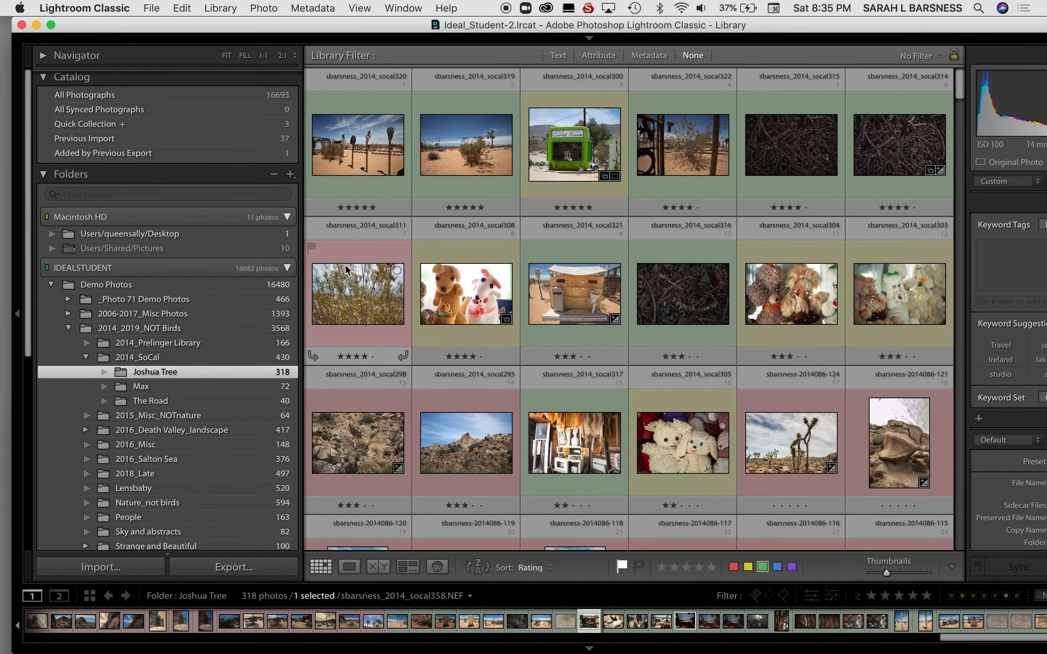
{"action": "scroll", "coordinate": [698, 353], "scroll_direction": "down", "scroll_amount": 3}
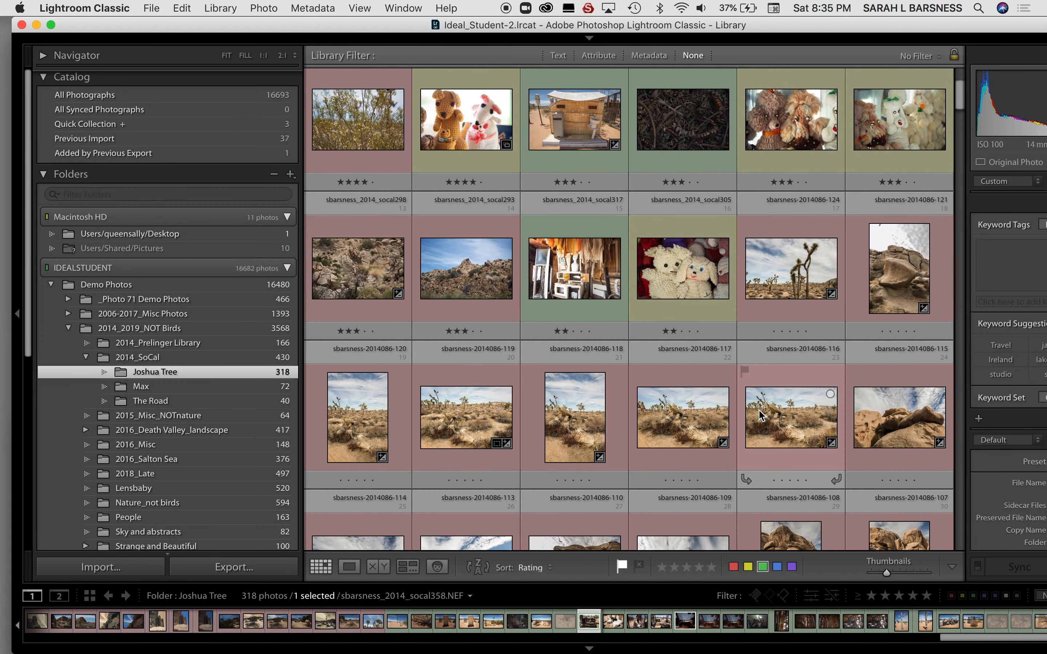
{"action": "scroll", "coordinate": [760, 414], "scroll_direction": "up", "scroll_amount": 3}
{"action": "scroll", "coordinate": [760, 414], "scroll_direction": "down", "scroll_amount": 4}
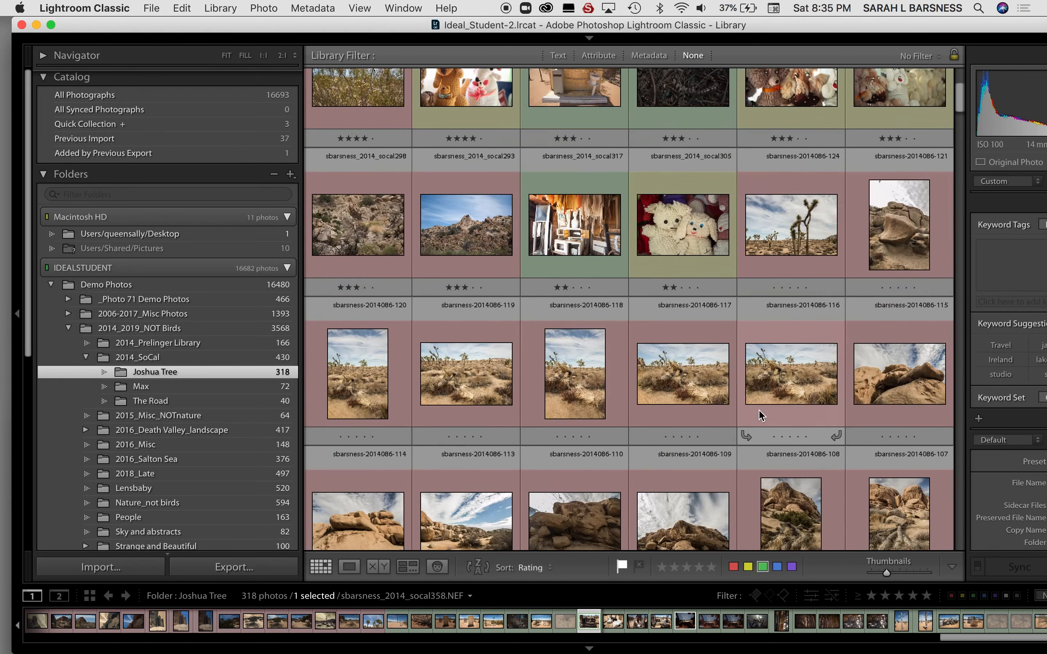
{"action": "scroll", "coordinate": [760, 414], "scroll_direction": "down", "scroll_amount": 2}
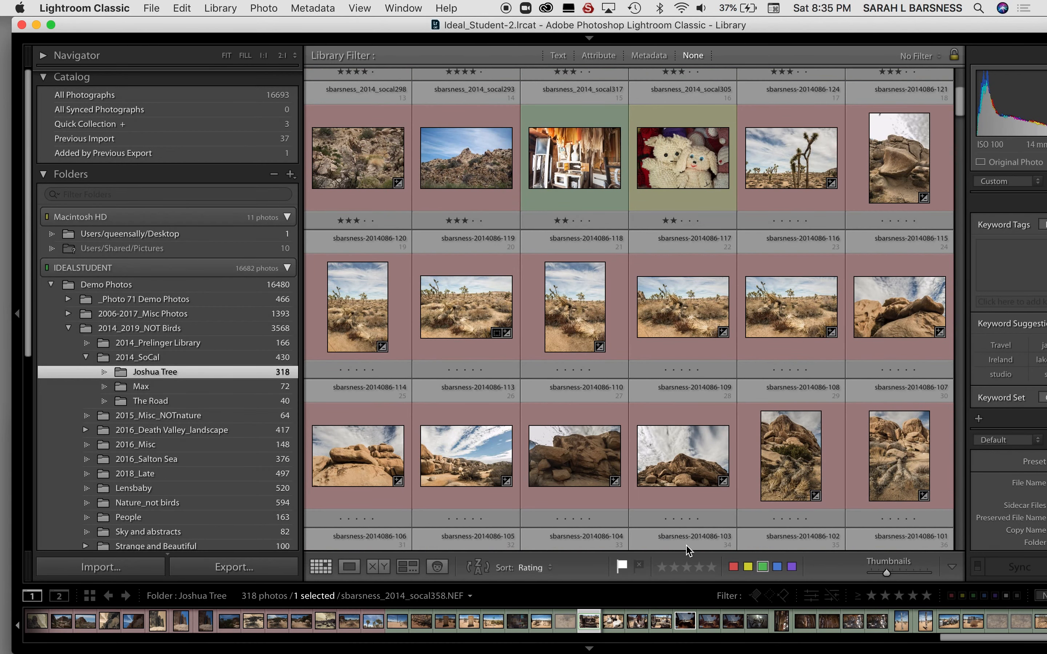
- Sort the Joshua Tree photos by Label Color and return to the start of the grid
{"action": "left_click", "coordinate": [549, 565]}
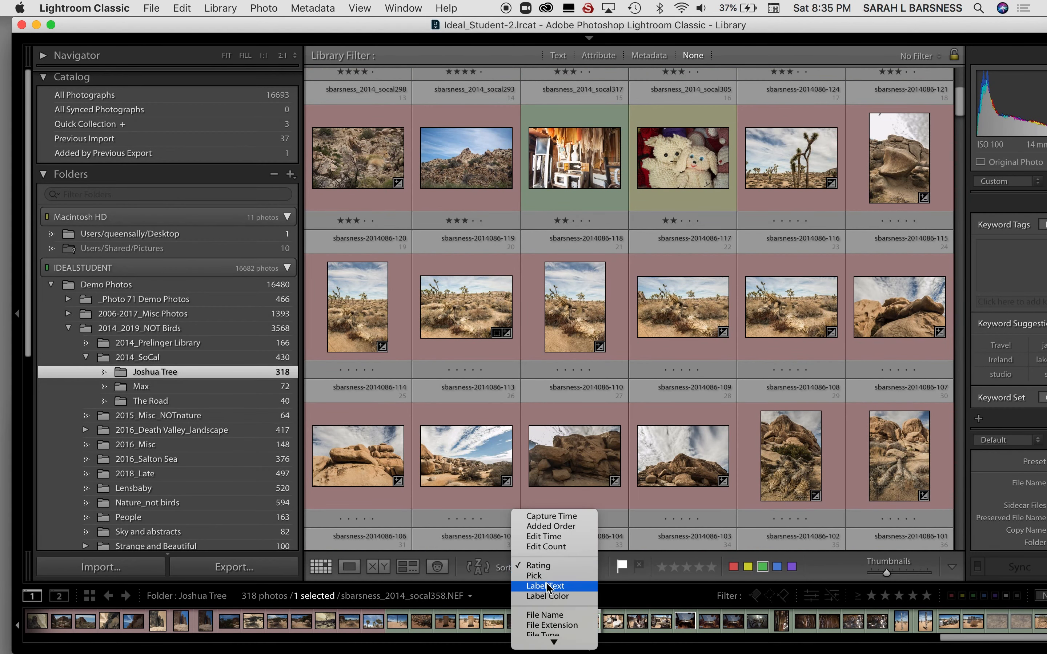
{"action": "left_click", "coordinate": [545, 595]}
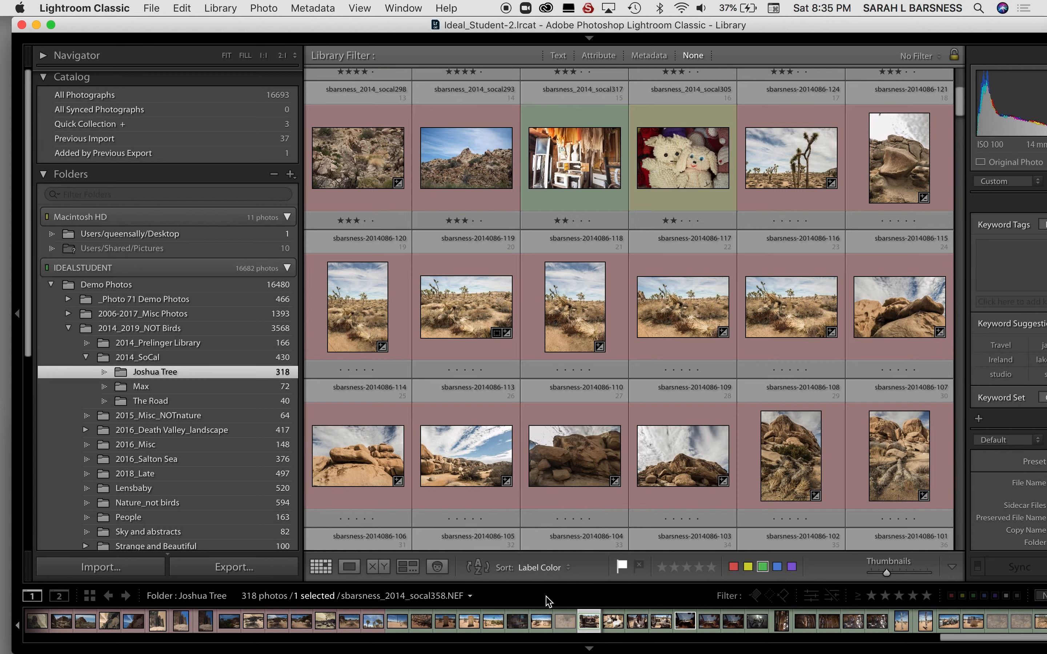
{"action": "scroll", "coordinate": [586, 381], "scroll_direction": "up", "scroll_amount": 15}
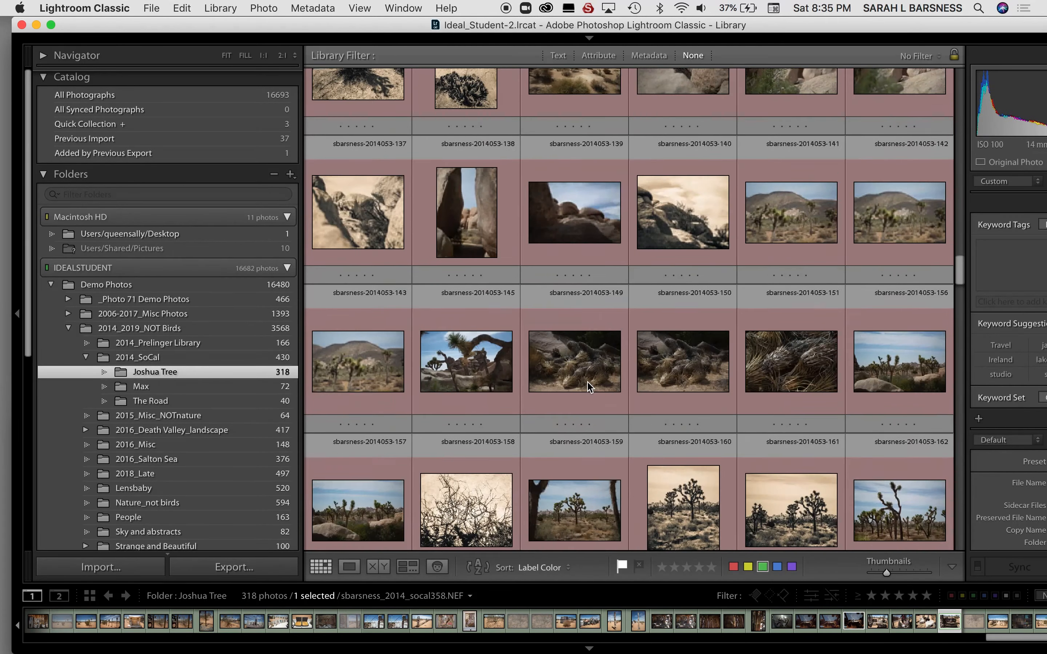
{"action": "scroll", "coordinate": [588, 382], "scroll_direction": "up", "scroll_amount": 10}
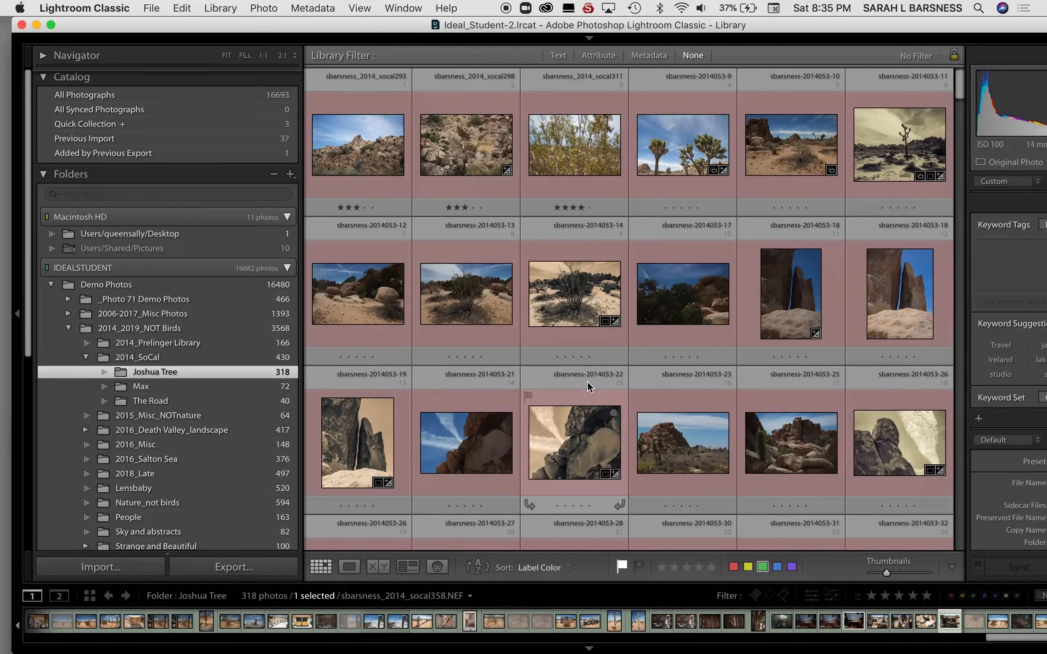
- Look through the sorted grid to check the red, yellow and green label groups down to the last photo
{"action": "scroll", "coordinate": [587, 383], "scroll_direction": "down", "scroll_amount": 15}
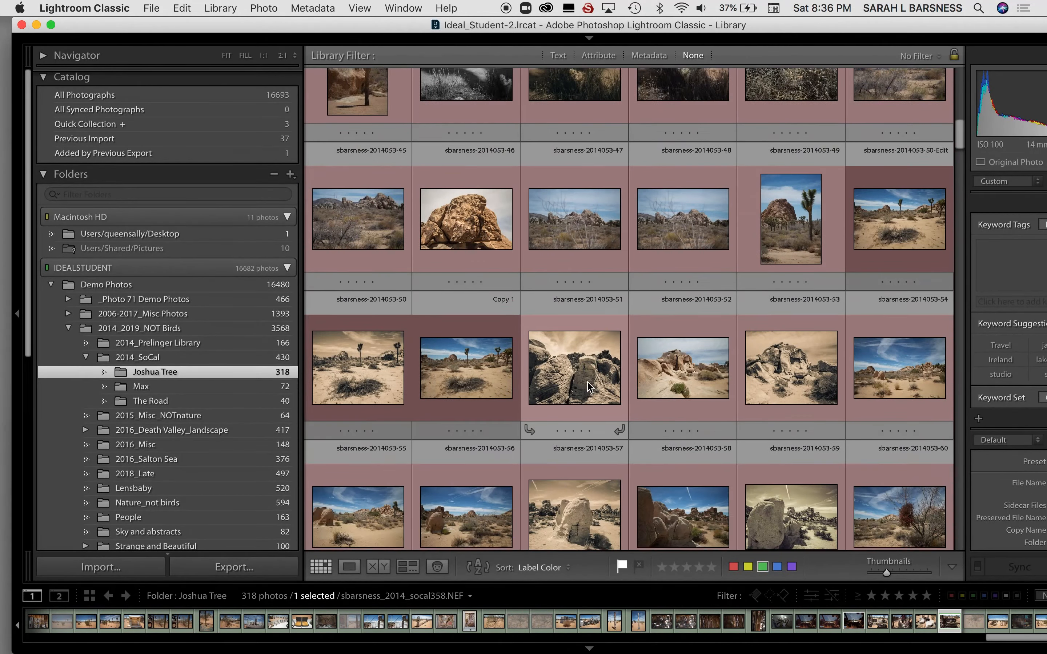
{"action": "scroll", "coordinate": [587, 382], "scroll_direction": "down", "scroll_amount": 10}
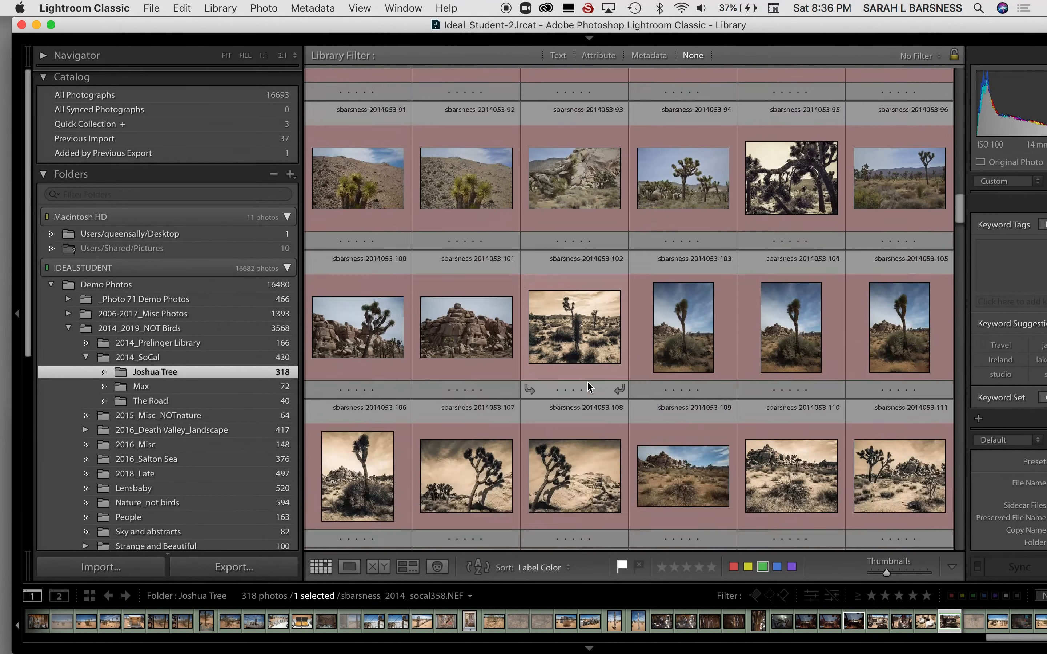
{"action": "scroll", "coordinate": [587, 382], "scroll_direction": "down", "scroll_amount": 10}
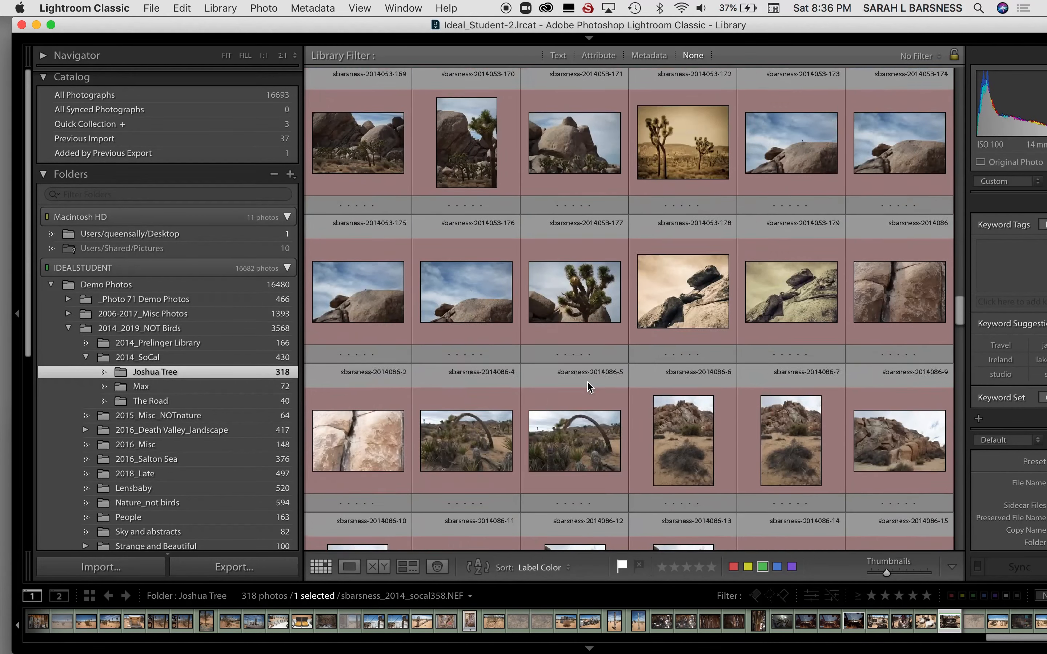
{"action": "scroll", "coordinate": [587, 382], "scroll_direction": "down", "scroll_amount": 10}
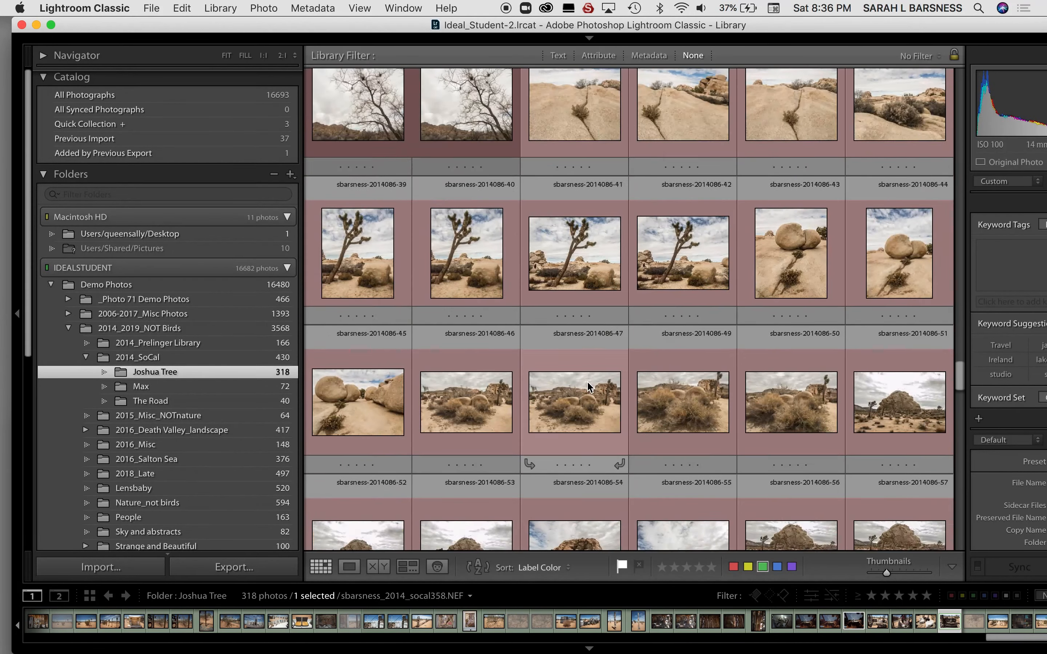
{"action": "scroll", "coordinate": [587, 381], "scroll_direction": "down", "scroll_amount": 10}
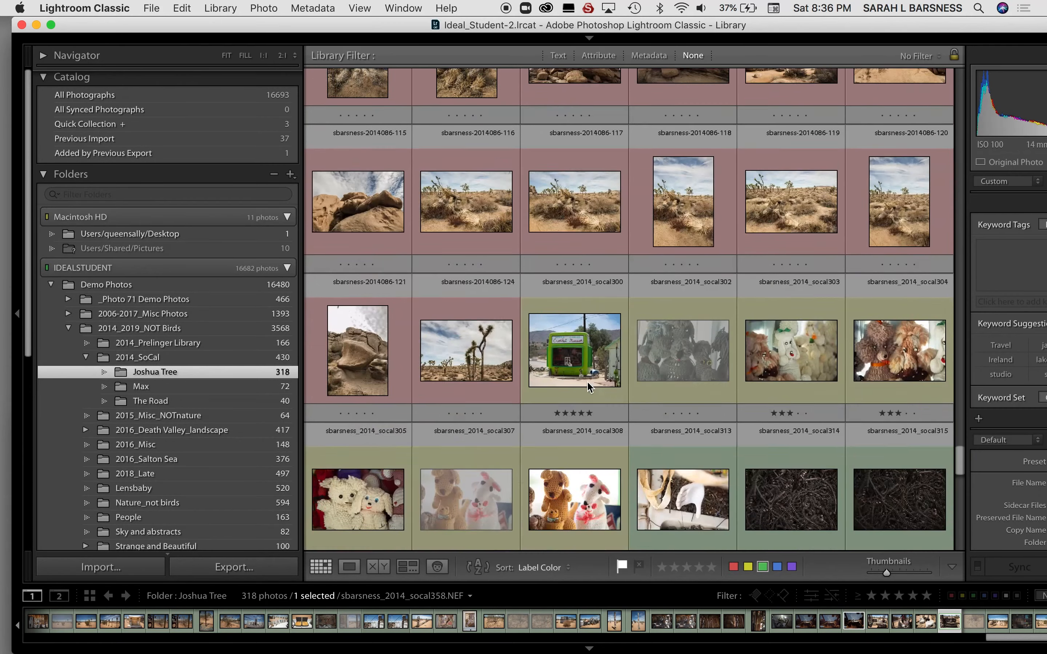
{"action": "scroll", "coordinate": [588, 382], "scroll_direction": "up", "scroll_amount": 5}
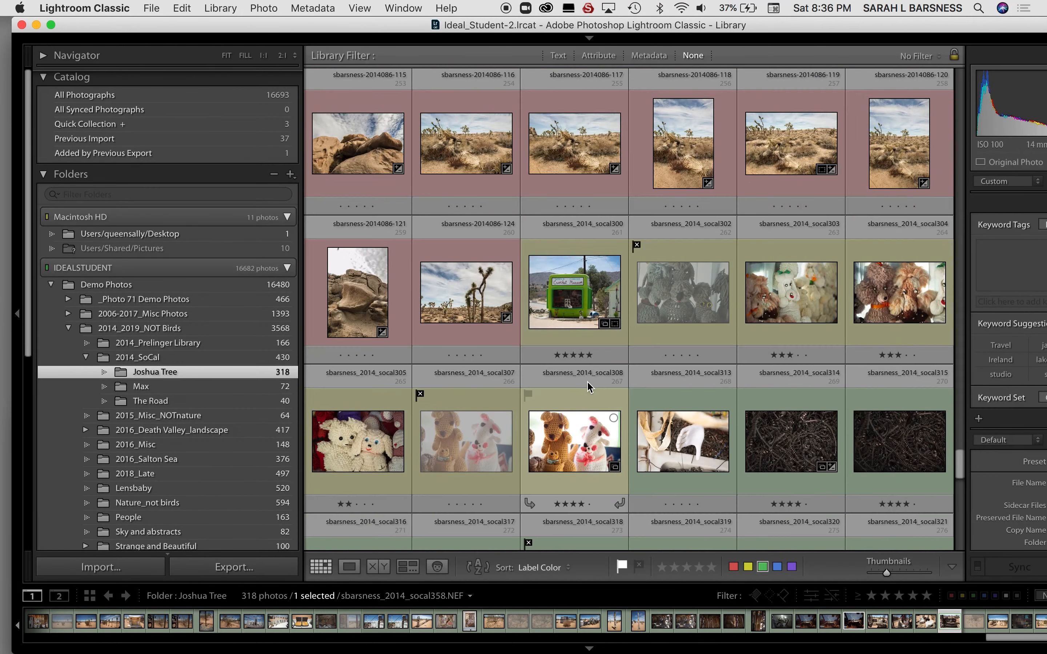
{"action": "scroll", "coordinate": [587, 382], "scroll_direction": "down", "scroll_amount": 3}
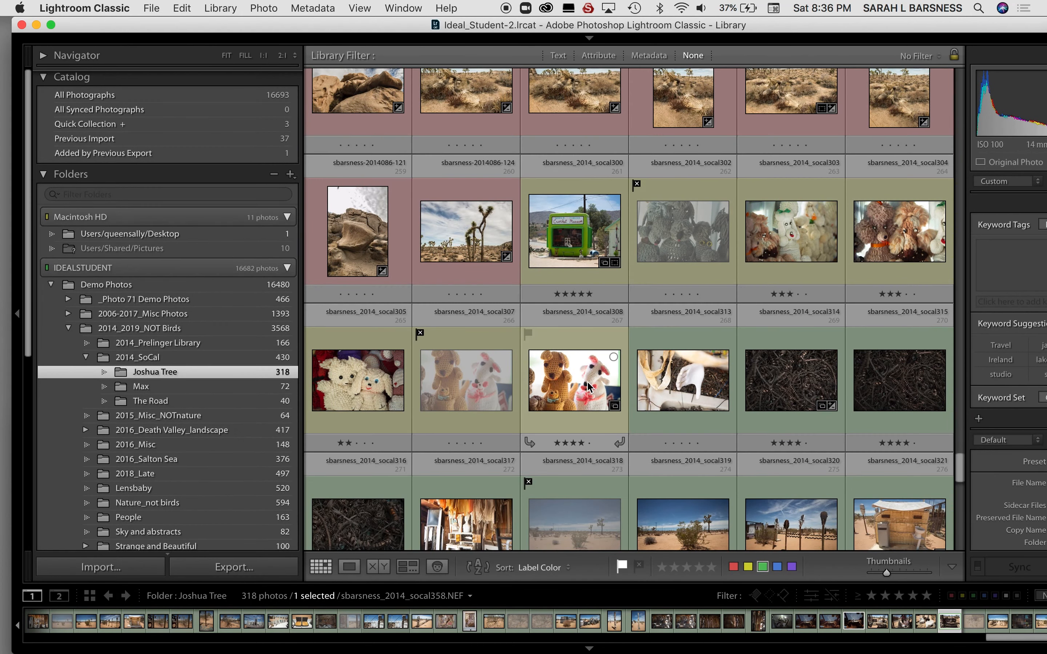
{"action": "scroll", "coordinate": [587, 381], "scroll_direction": "down", "scroll_amount": 15}
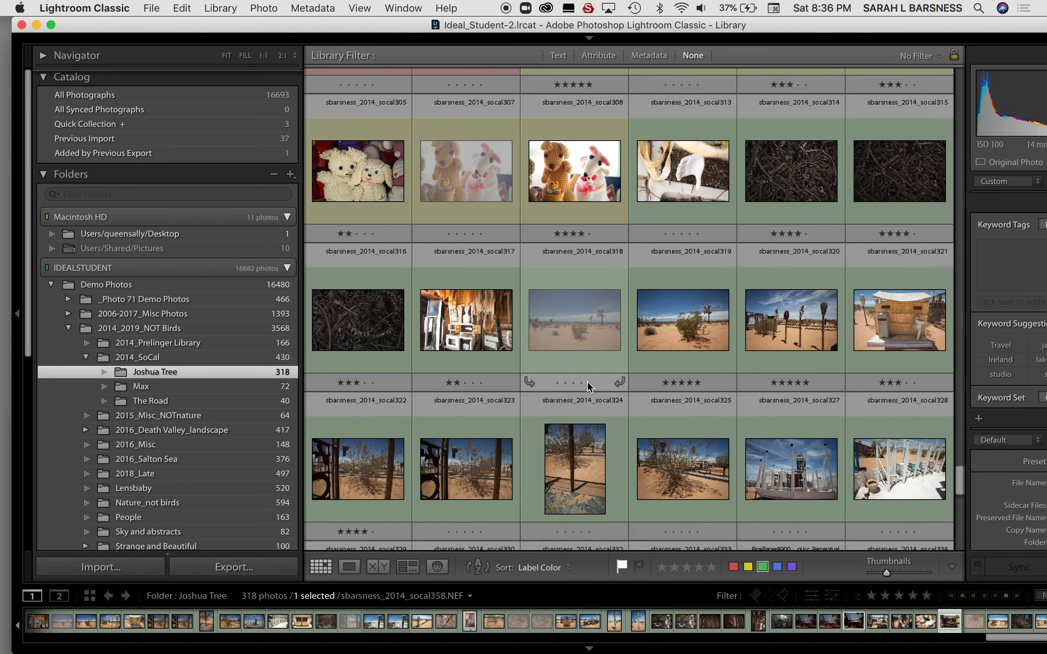
{"action": "scroll", "coordinate": [586, 381], "scroll_direction": "down", "scroll_amount": 3}
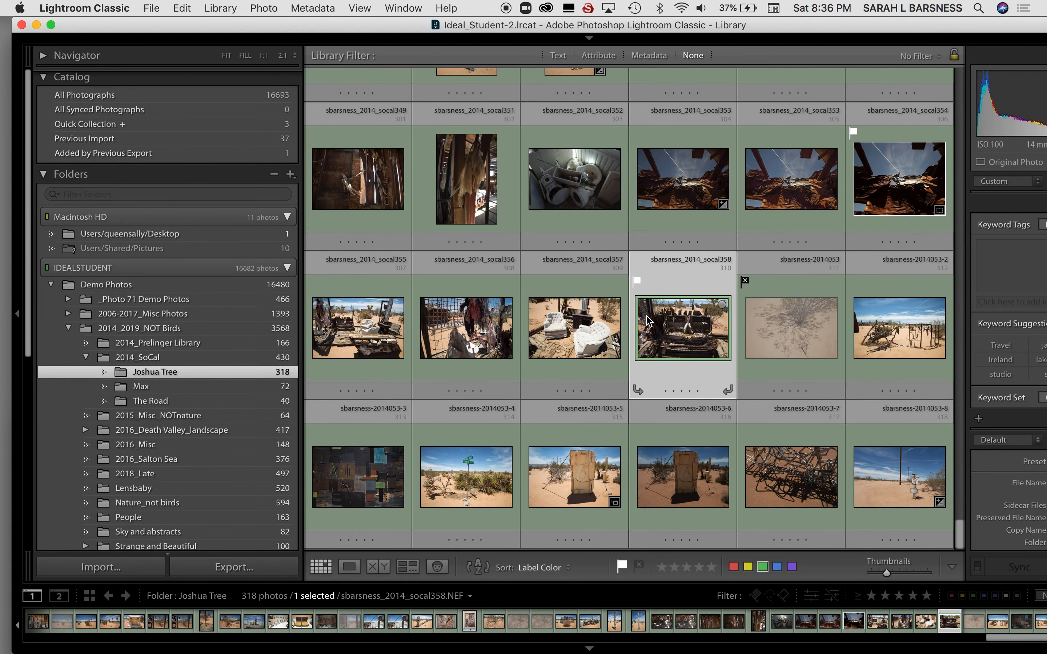
- Move the green-labeled photos, socal313 through 2014053-8, into a new Joshua Tree subfolder named Art Installation, and open that subfolder
{"action": "scroll", "coordinate": [646, 316], "scroll_direction": "up", "scroll_amount": 10}
{"action": "left_click", "coordinate": [697, 198]}
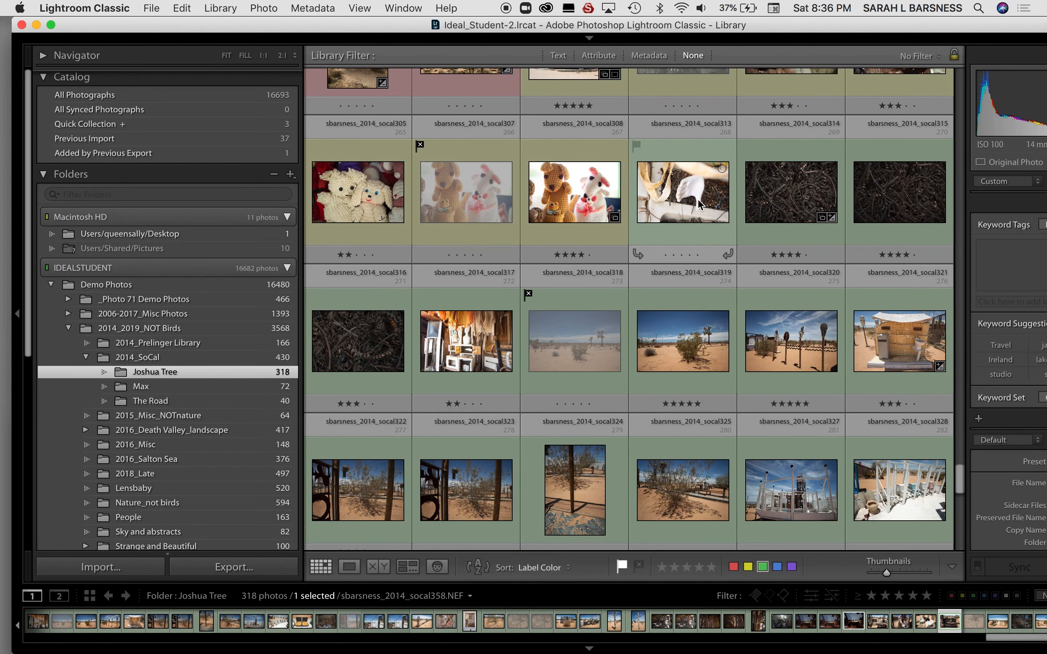
{"action": "scroll", "coordinate": [697, 203], "scroll_direction": "down", "scroll_amount": 10}
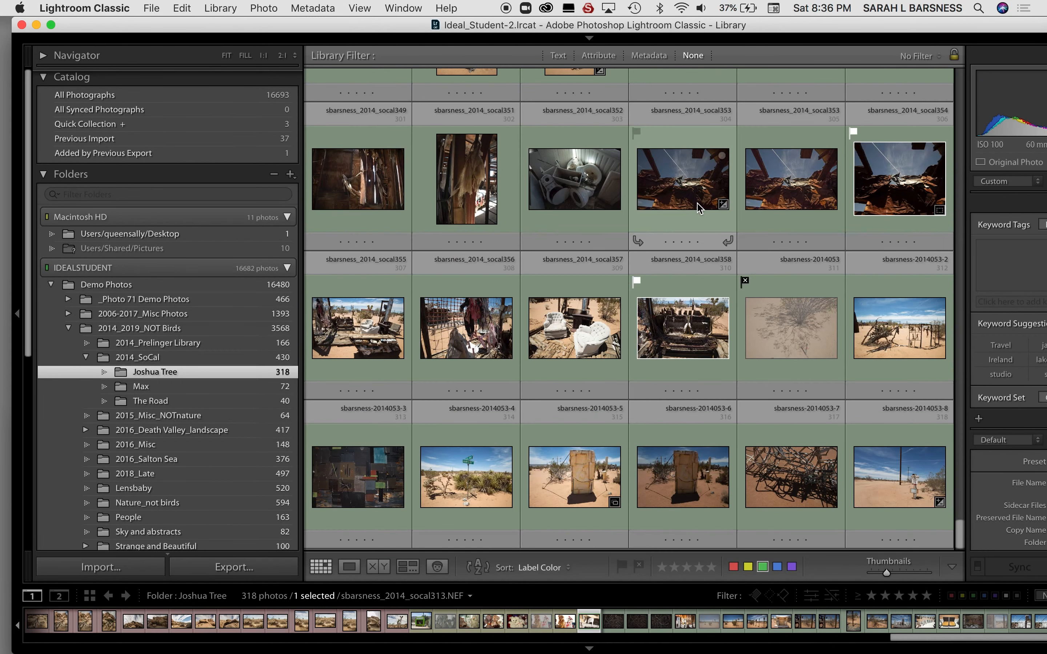
{"action": "left_click", "coordinate": [916, 505], "text": "shift"}
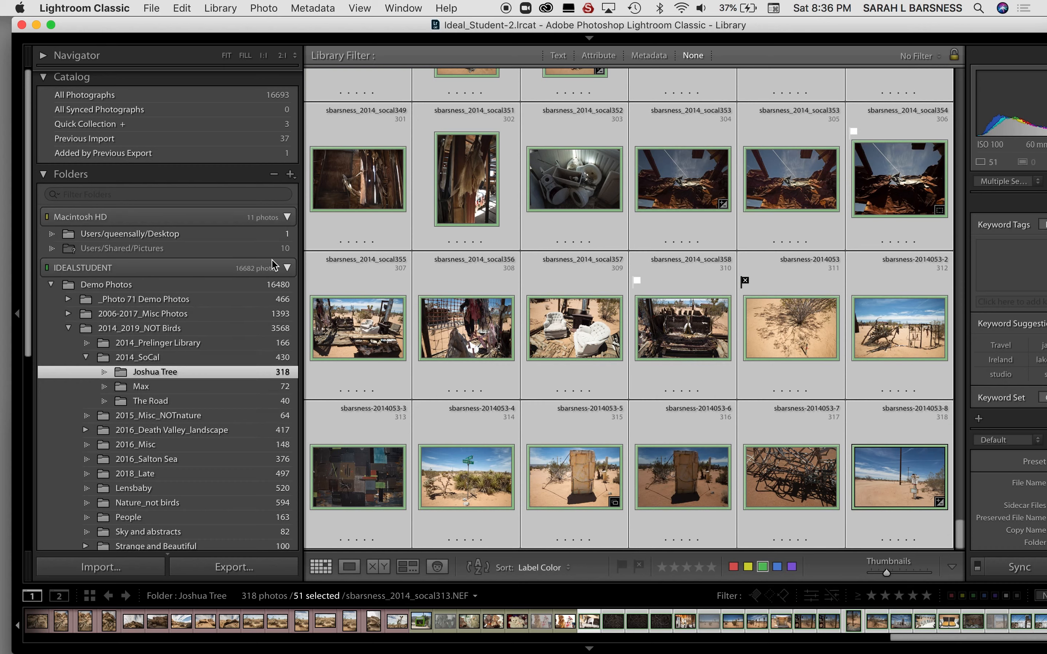
{"action": "left_click", "coordinate": [289, 174]}
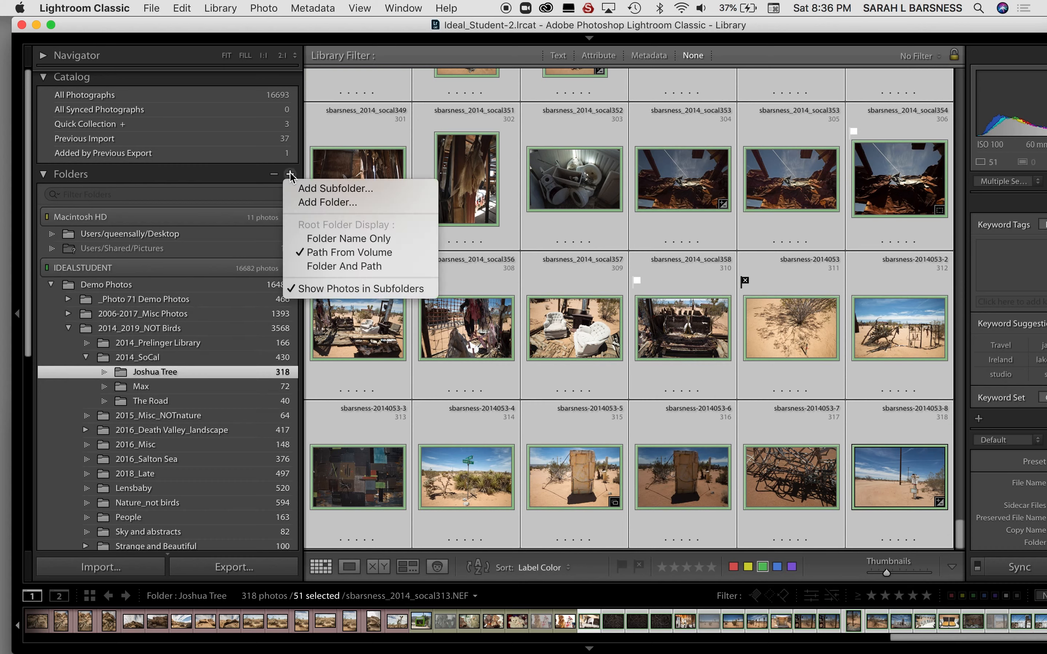
{"action": "left_click", "coordinate": [355, 190]}
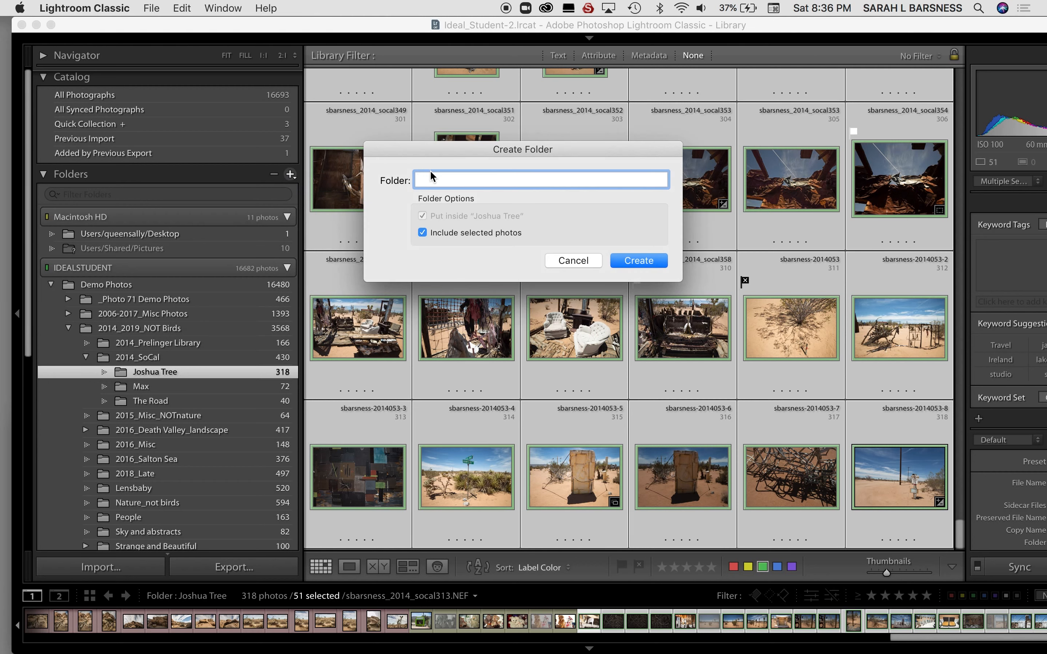
{"action": "type", "text": "Art Installation"}
{"action": "left_click", "coordinate": [635, 266]}
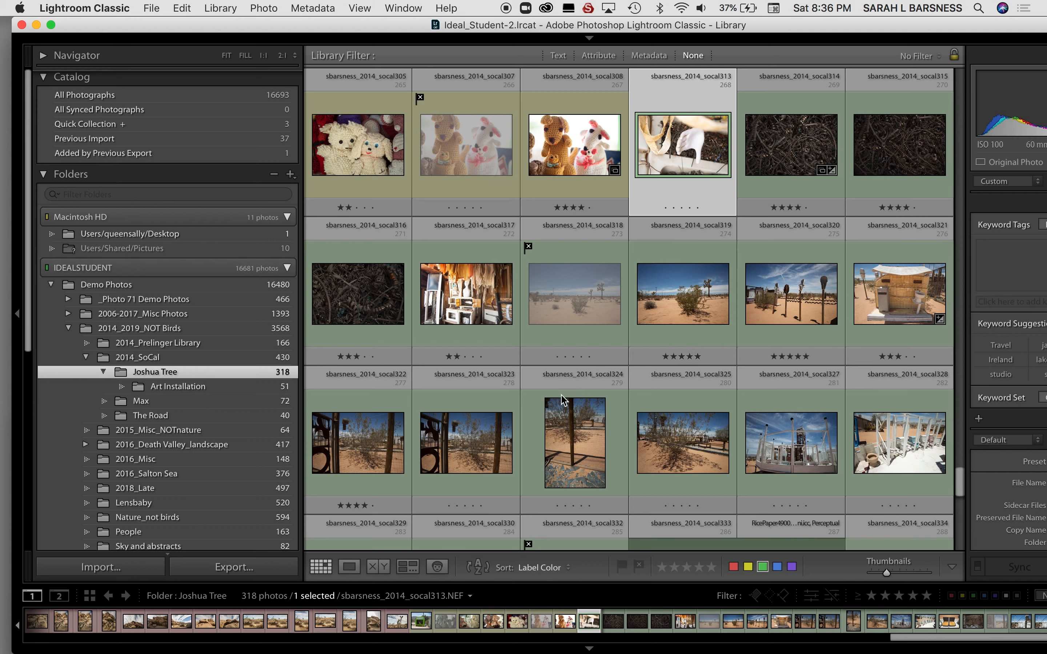
{"action": "left_click", "coordinate": [238, 389]}
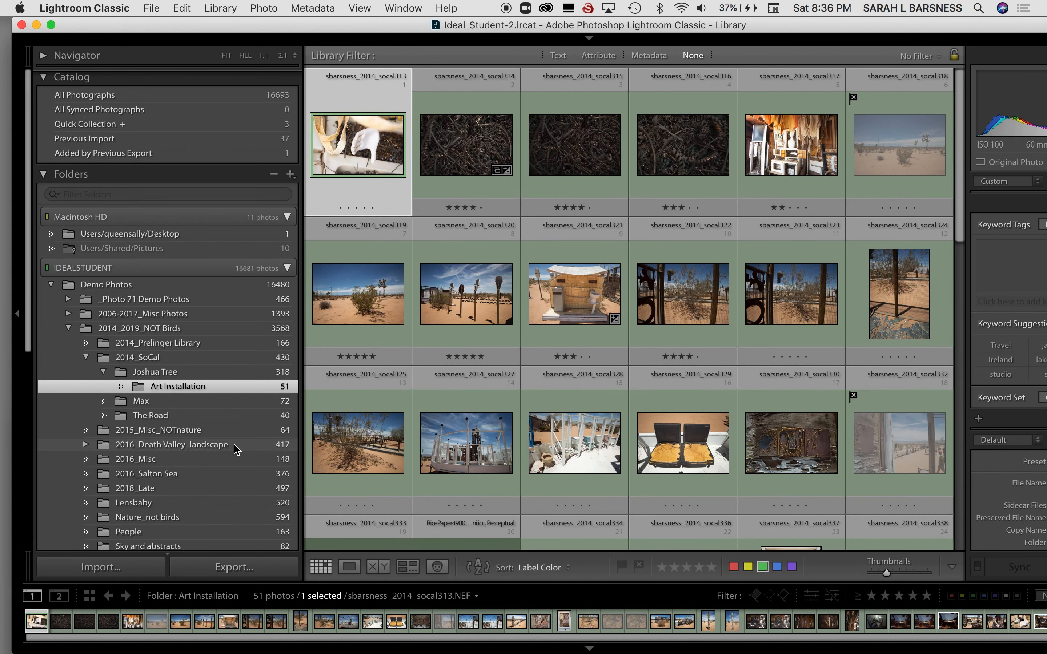
{"action": "scroll", "coordinate": [236, 449], "scroll_direction": "down", "scroll_amount": 1}
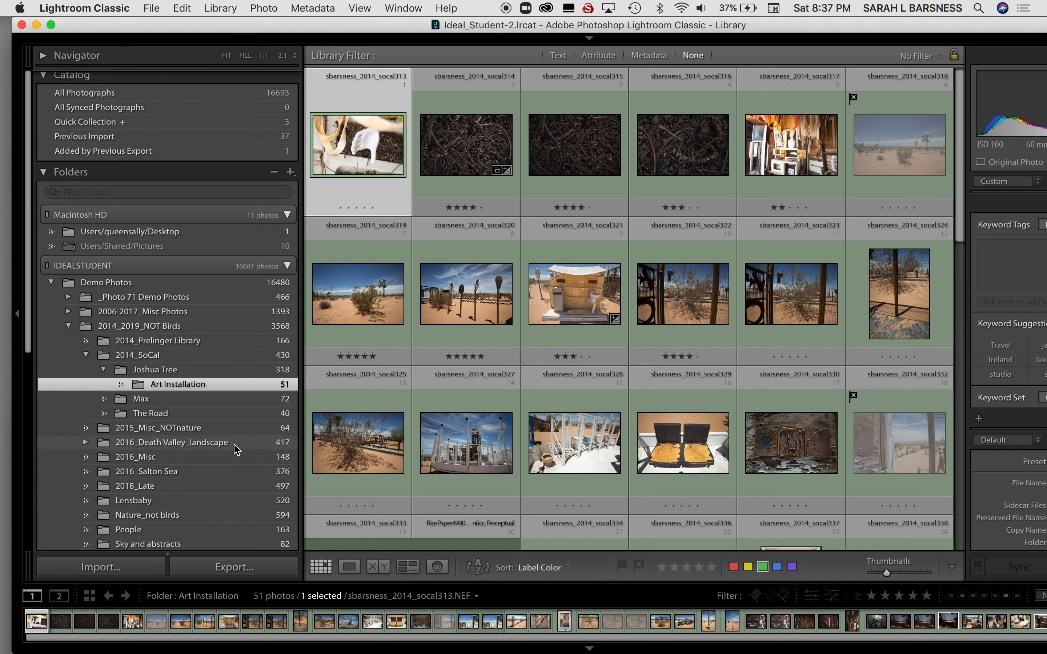
- Open the 2014_2019_NOT Birds folder and look through its photos in capture-time order back to the first one
{"action": "left_click", "coordinate": [192, 357]}
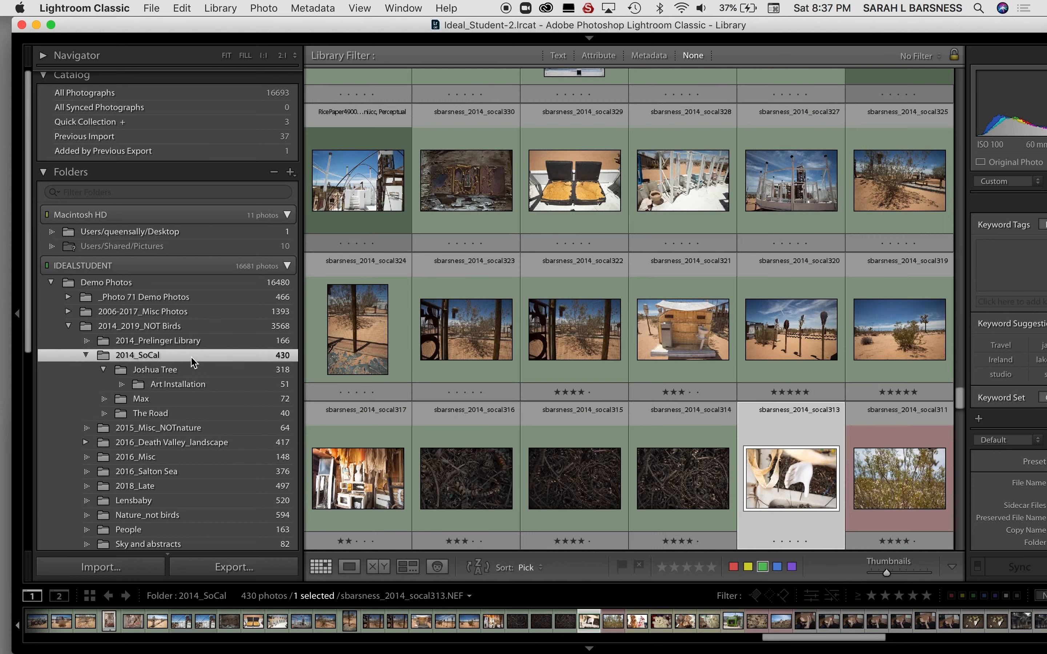
{"action": "left_click", "coordinate": [144, 329]}
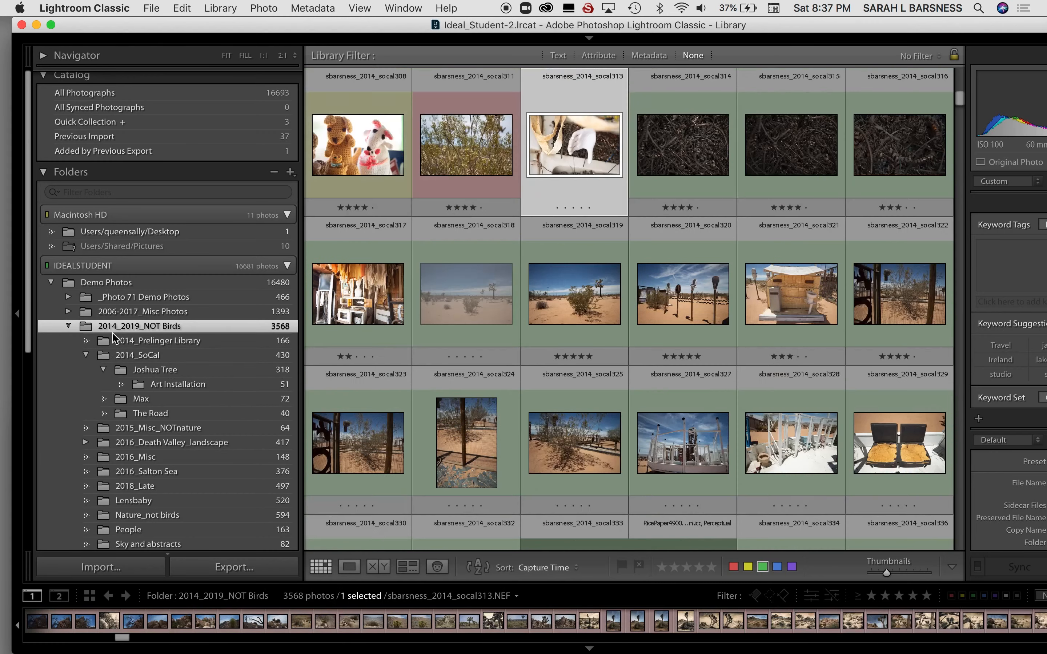
{"action": "left_click", "coordinate": [68, 327]}
{"action": "scroll", "coordinate": [947, 411], "scroll_direction": "up", "scroll_amount": 10}
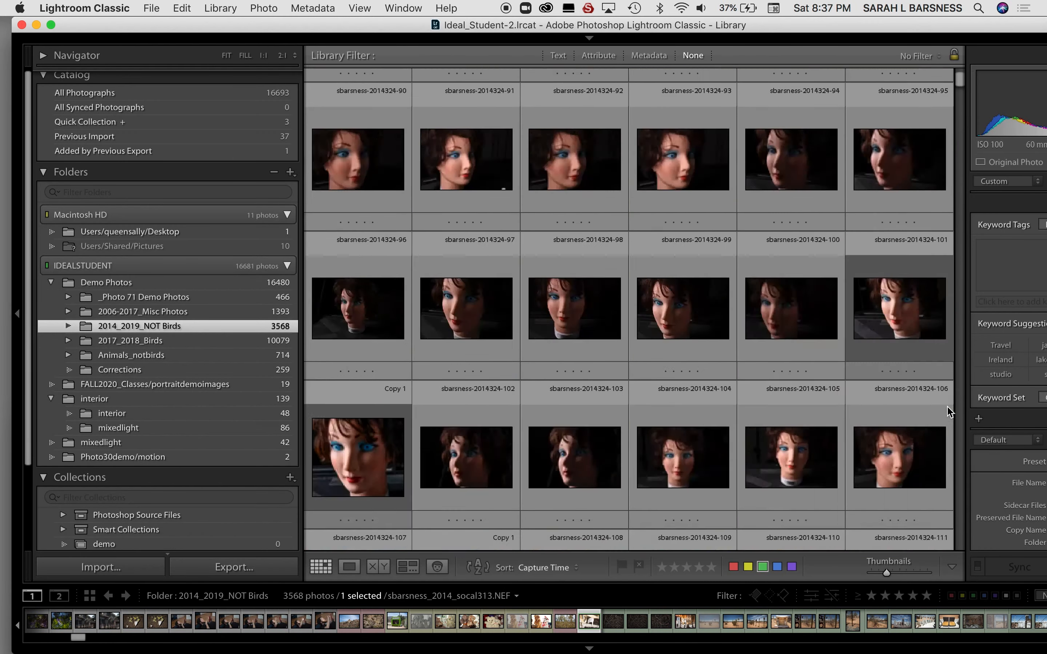
{"action": "scroll", "coordinate": [947, 411], "scroll_direction": "down", "scroll_amount": 3}
{"action": "scroll", "coordinate": [947, 411], "scroll_direction": "down", "scroll_amount": 15}
{"action": "scroll", "coordinate": [947, 411], "scroll_direction": "up", "scroll_amount": 12}
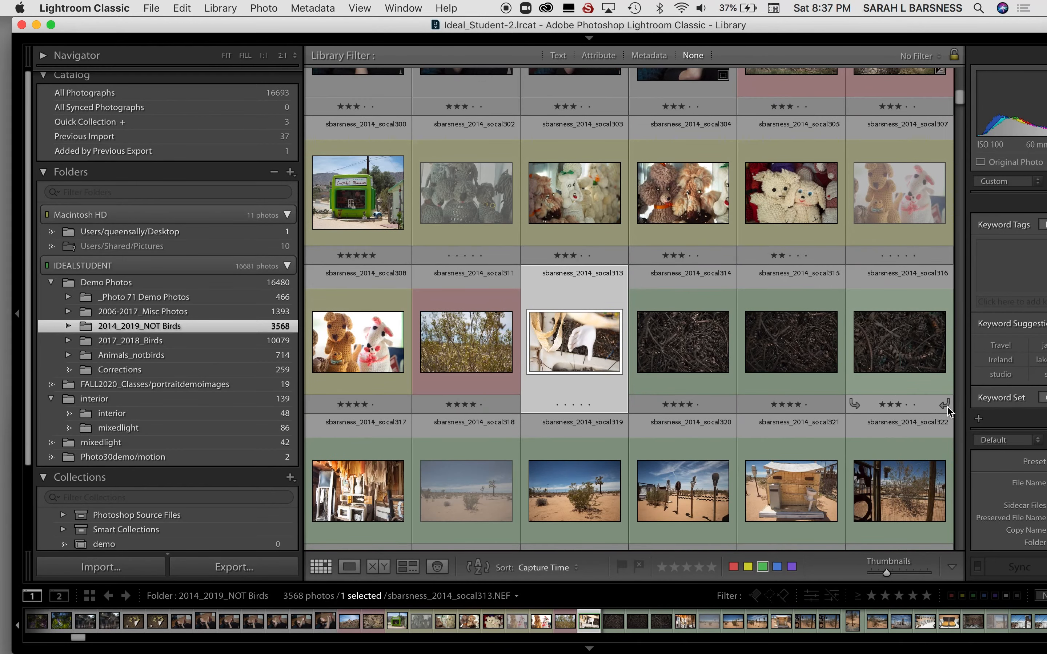
{"action": "scroll", "coordinate": [947, 411], "scroll_direction": "up", "scroll_amount": 15}
{"action": "scroll", "coordinate": [947, 408], "scroll_direction": "up", "scroll_amount": 10}
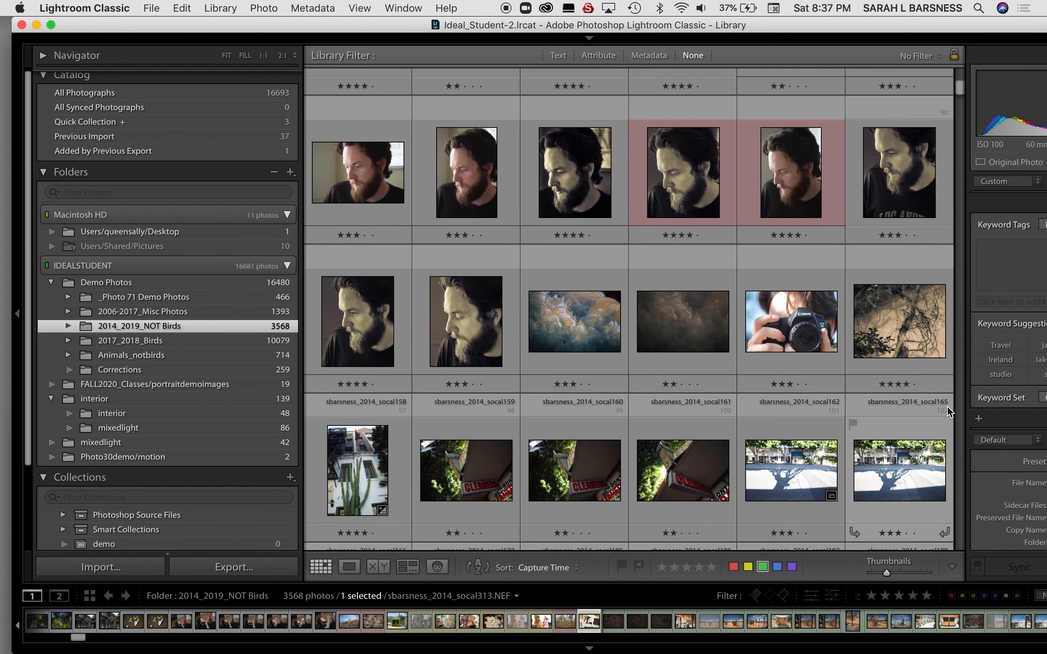
{"action": "scroll", "coordinate": [947, 411], "scroll_direction": "up", "scroll_amount": 12}
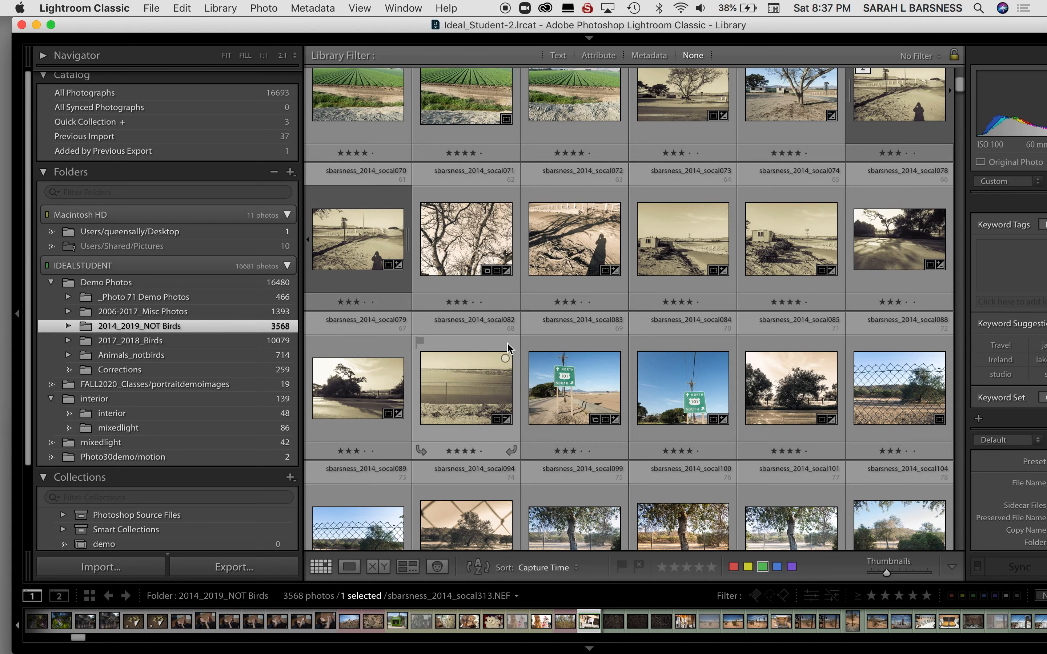
{"action": "scroll", "coordinate": [509, 348], "scroll_direction": "up", "scroll_amount": 15}
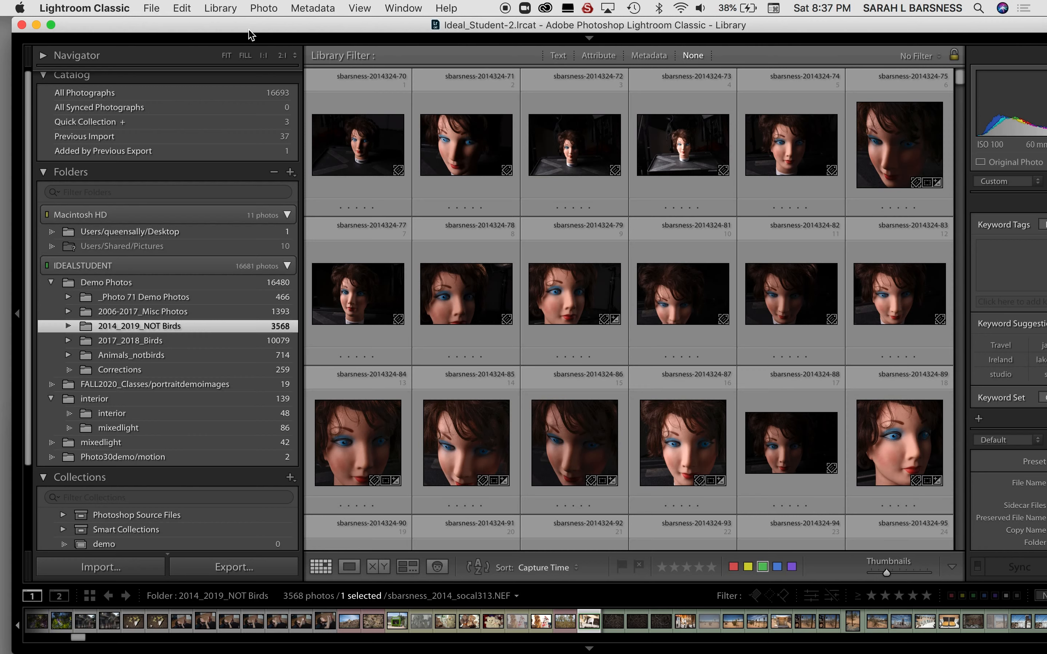
- Turn on the metadata library filter for this folder and widen its date criterion to all of 2014
{"action": "left_click", "coordinate": [219, 9]}
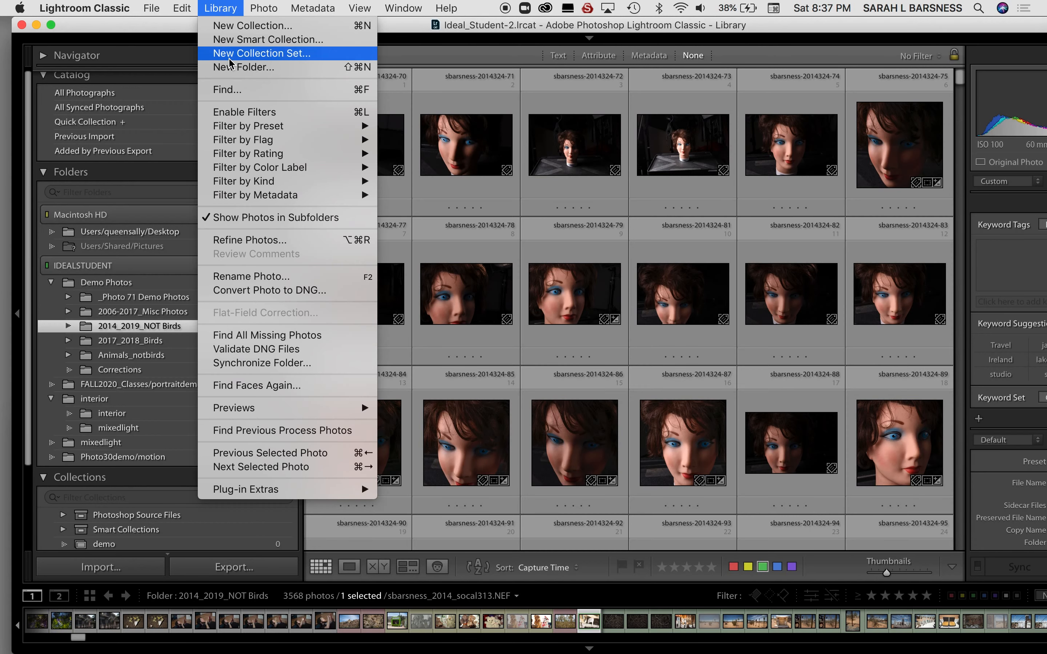
{"action": "left_click", "coordinate": [234, 91]}
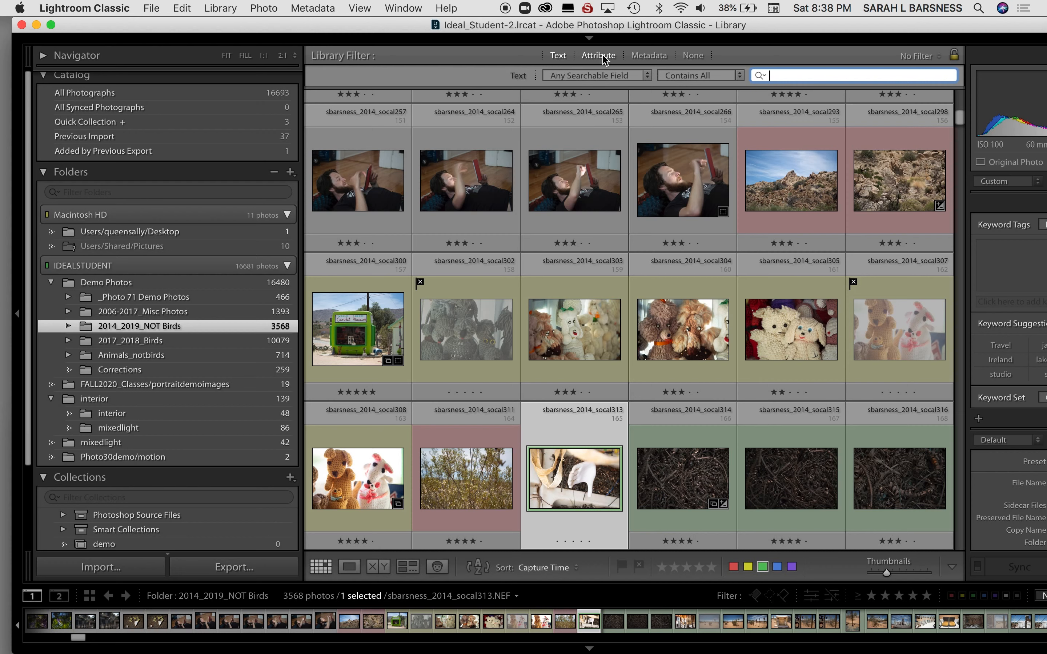
{"action": "left_click", "coordinate": [646, 56]}
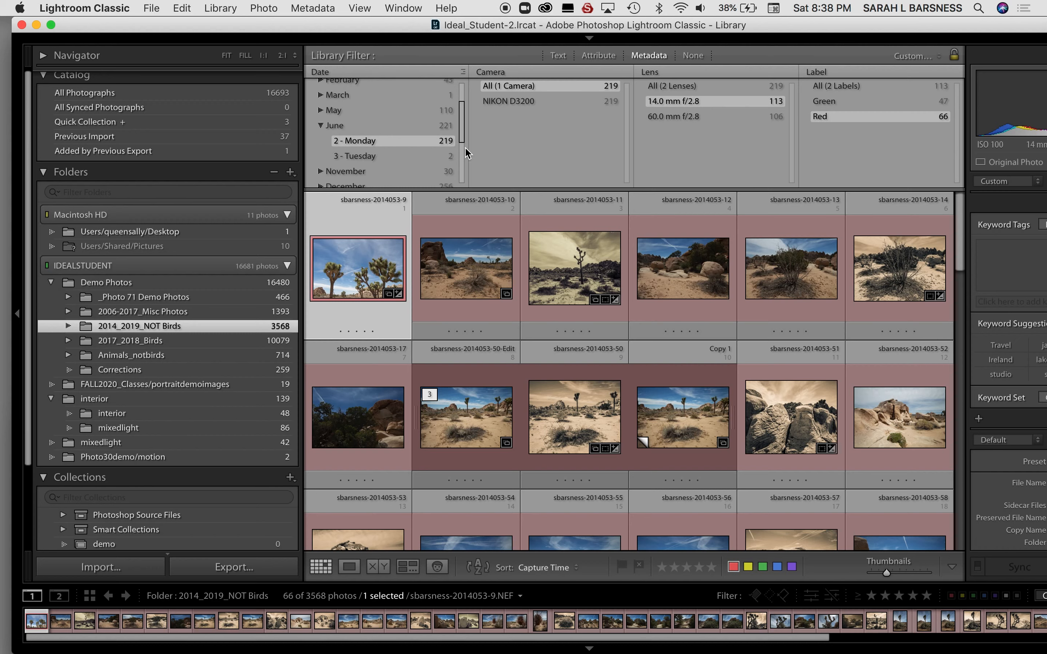
{"action": "scroll", "coordinate": [536, 138], "scroll_direction": "up", "scroll_amount": 1}
{"action": "left_click", "coordinate": [321, 125]}
{"action": "scroll", "coordinate": [324, 131], "scroll_direction": "up", "scroll_amount": 2}
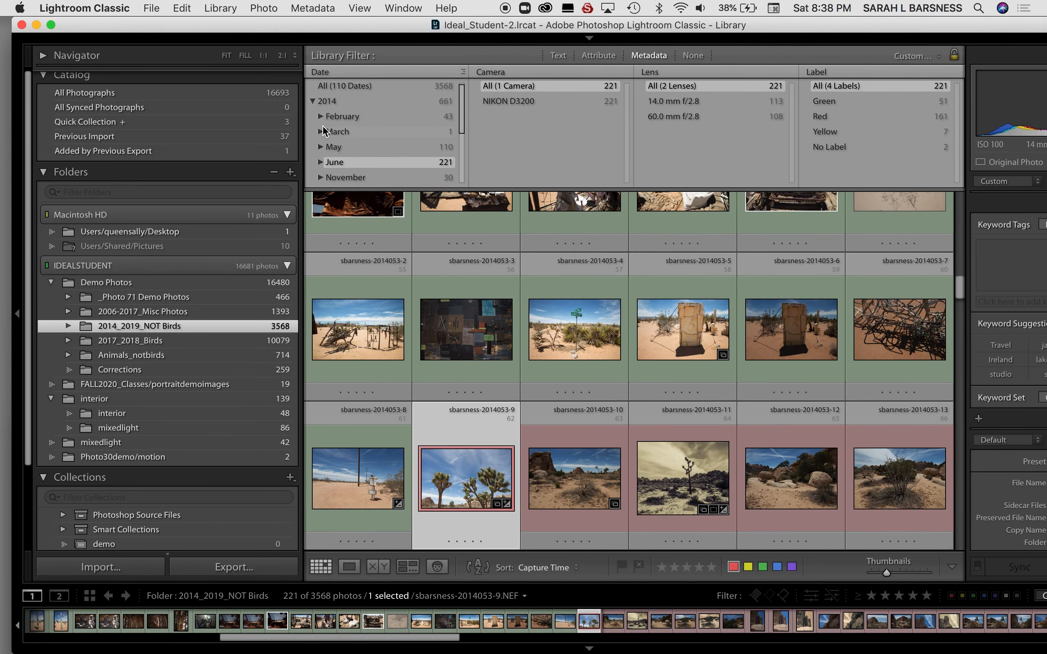
{"action": "left_click", "coordinate": [311, 103]}
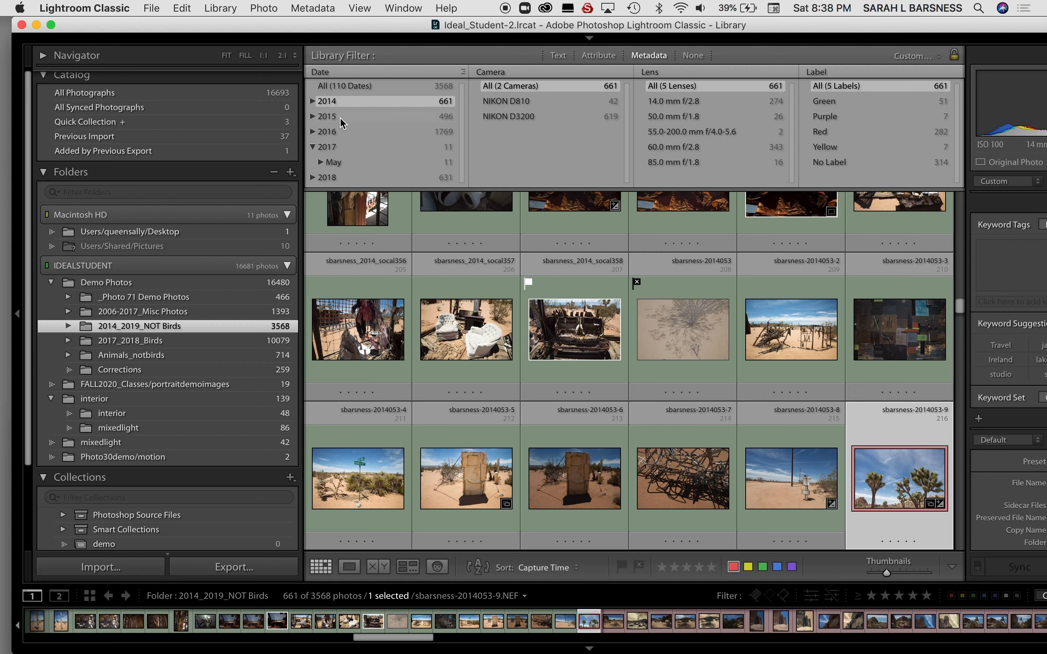
{"action": "scroll", "coordinate": [334, 155], "scroll_direction": "down", "scroll_amount": 1}
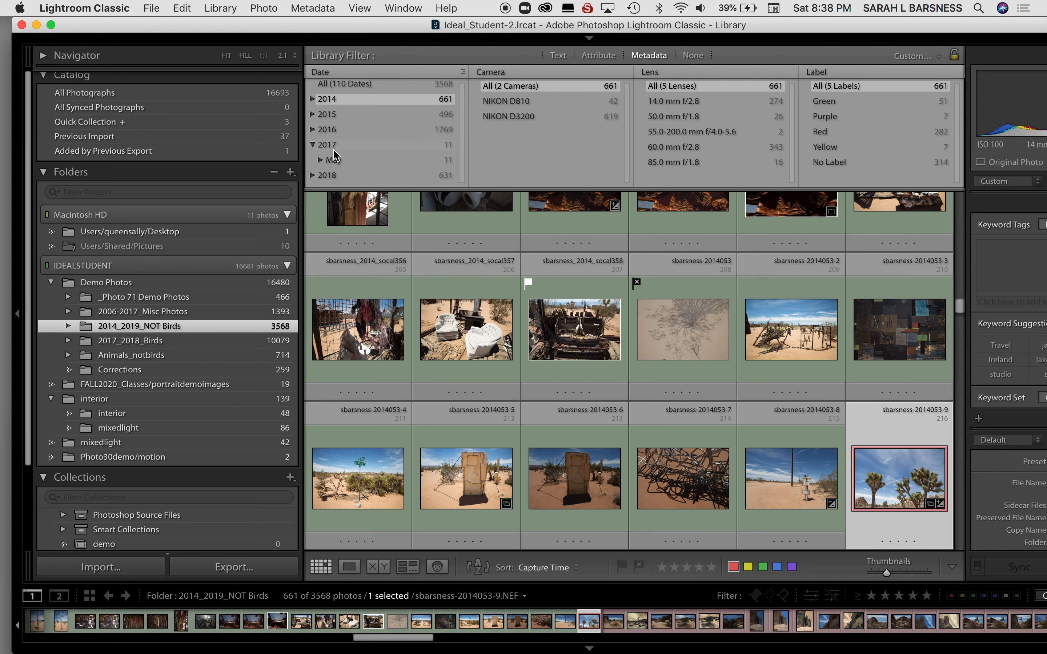
{"action": "scroll", "coordinate": [334, 155], "scroll_direction": "up", "scroll_amount": 1}
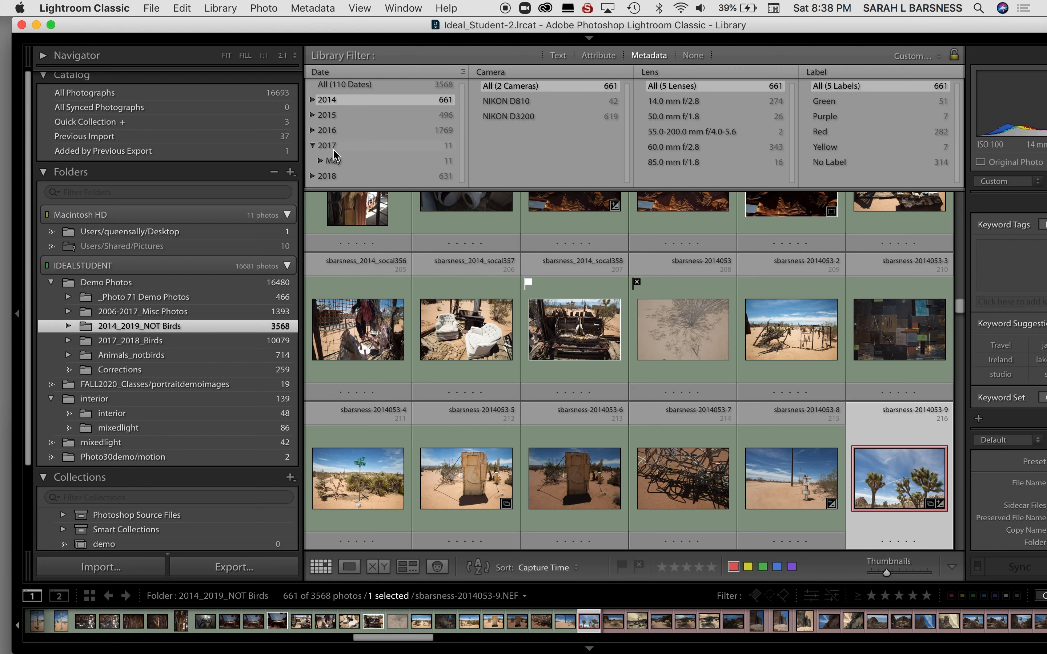
- Narrow the date filter to May 2014 and look through the matching photos to the last one and back
{"action": "left_click", "coordinate": [312, 102]}
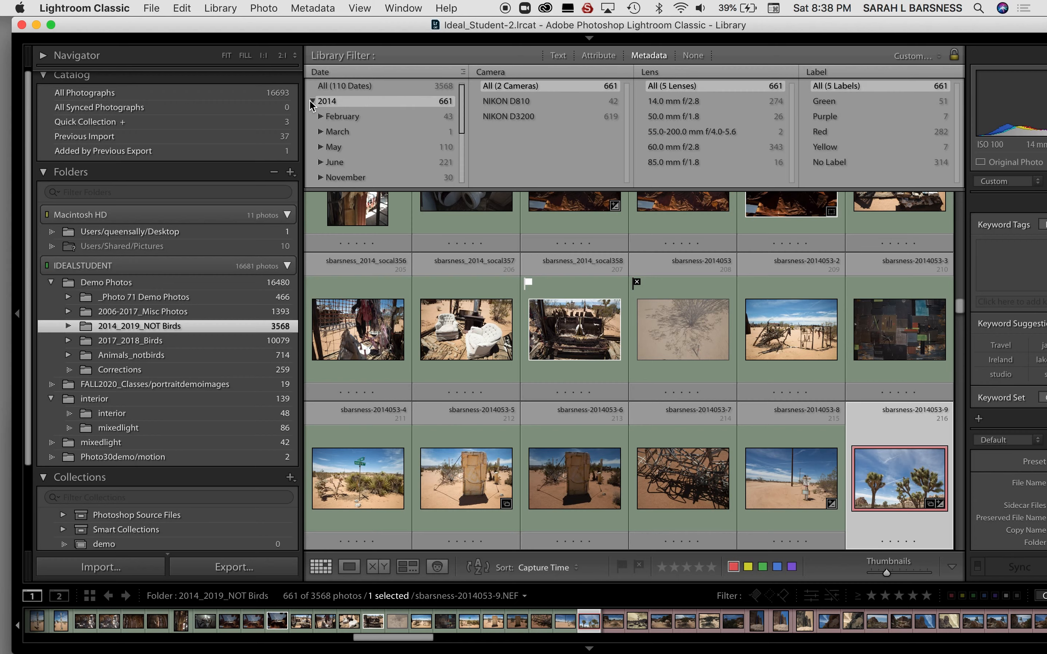
{"action": "left_click", "coordinate": [350, 151]}
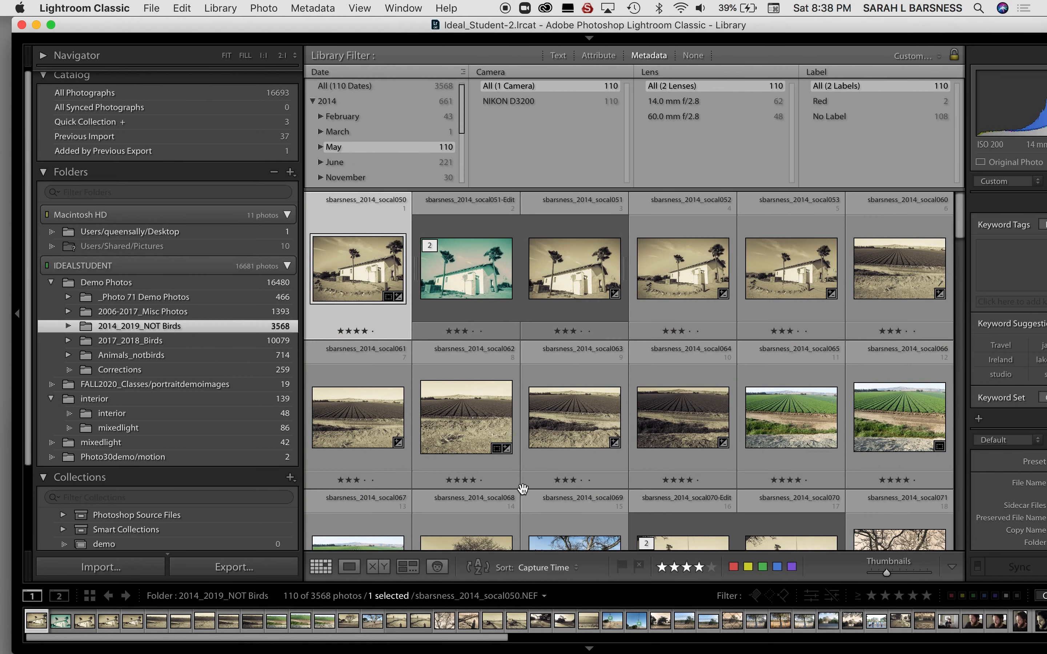
{"action": "scroll", "coordinate": [524, 493], "scroll_direction": "down", "scroll_amount": 6}
{"action": "scroll", "coordinate": [524, 493], "scroll_direction": "down", "scroll_amount": 15}
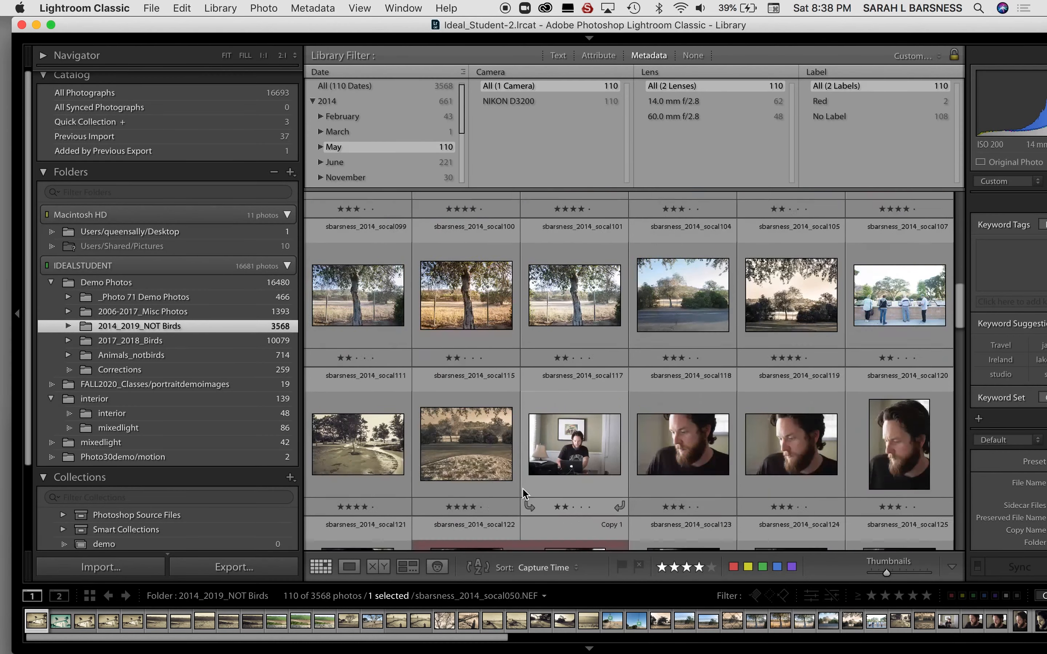
{"action": "scroll", "coordinate": [524, 493], "scroll_direction": "down", "scroll_amount": 5}
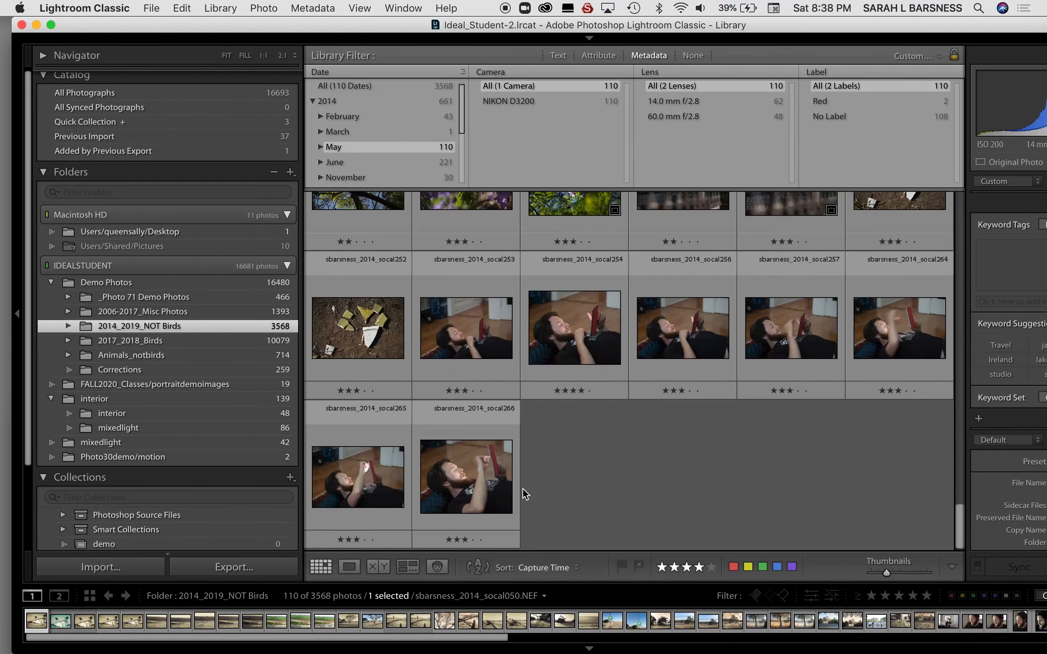
{"action": "scroll", "coordinate": [524, 493], "scroll_direction": "up", "scroll_amount": 8}
{"action": "scroll", "coordinate": [524, 493], "scroll_direction": "up", "scroll_amount": 15}
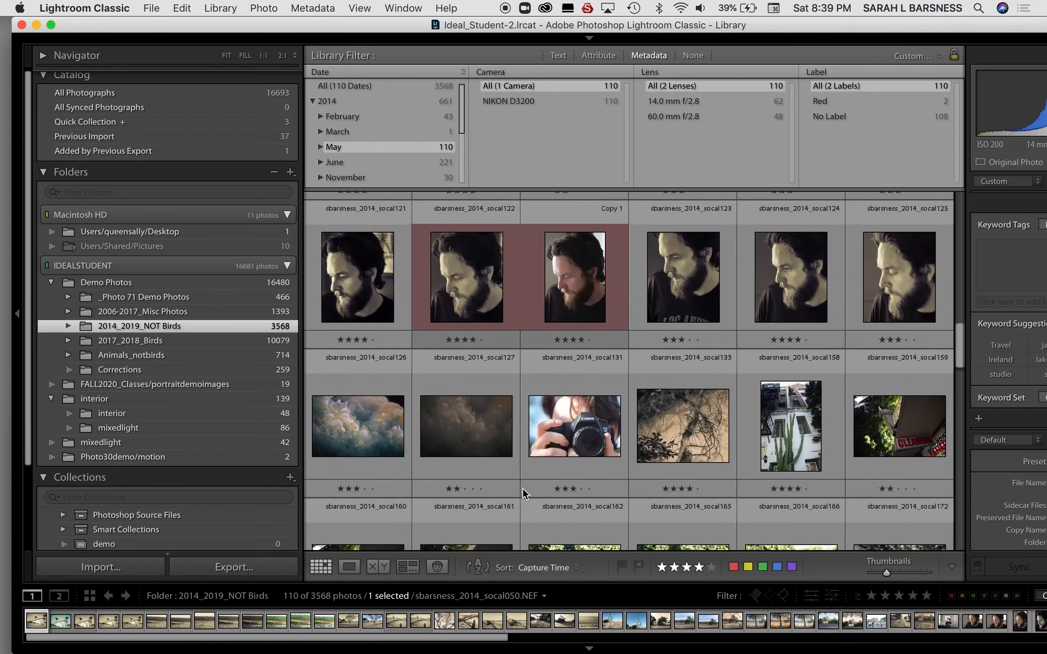
{"action": "scroll", "coordinate": [524, 493], "scroll_direction": "up", "scroll_amount": 1}
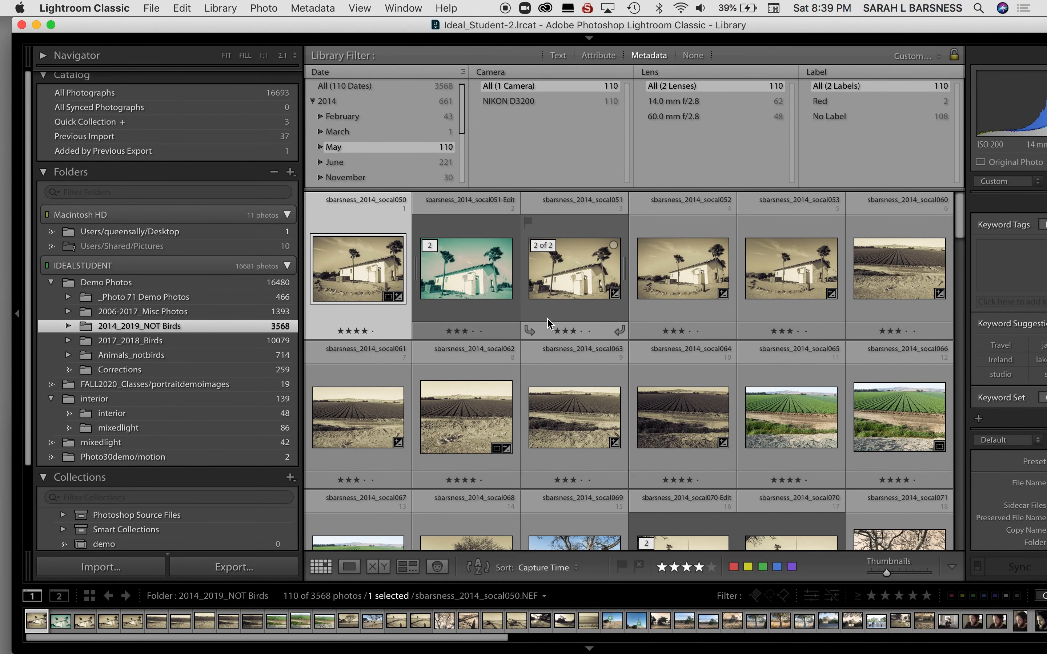
- Filter the May 2014 photos by single day, viewing 29 - Thursday and 30 - Friday in turn
{"action": "left_click", "coordinate": [321, 148]}
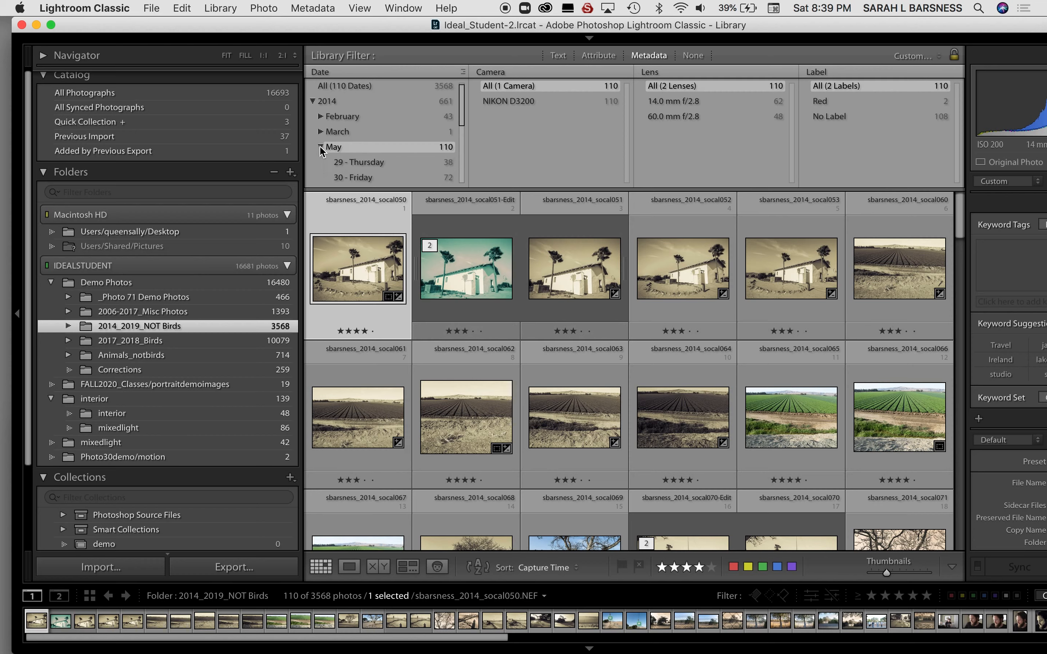
{"action": "left_click", "coordinate": [372, 164]}
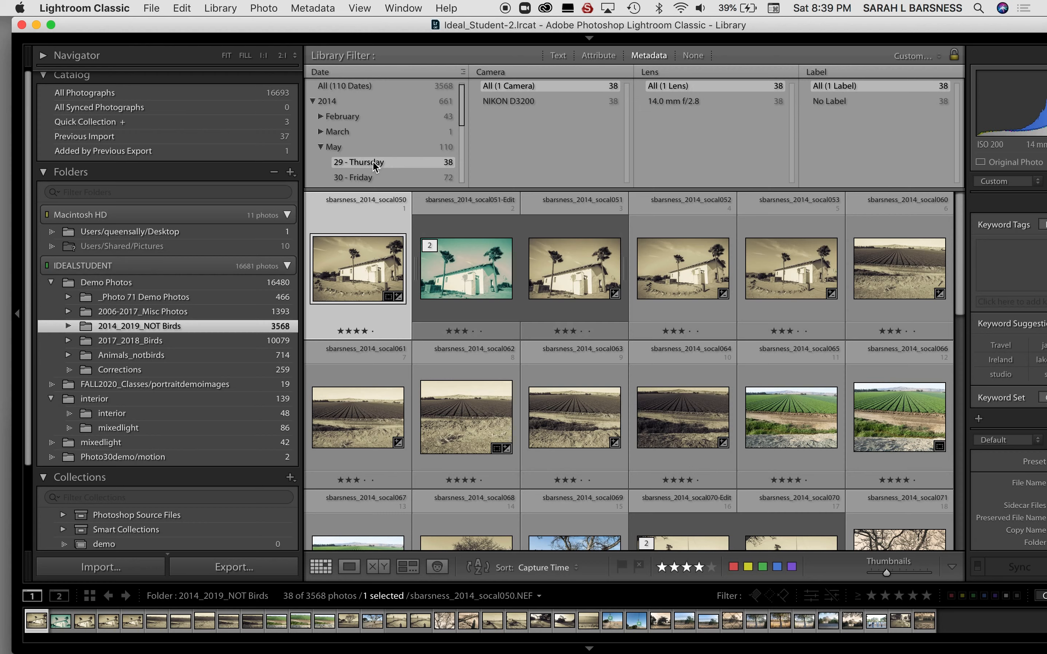
{"action": "left_click", "coordinate": [372, 175]}
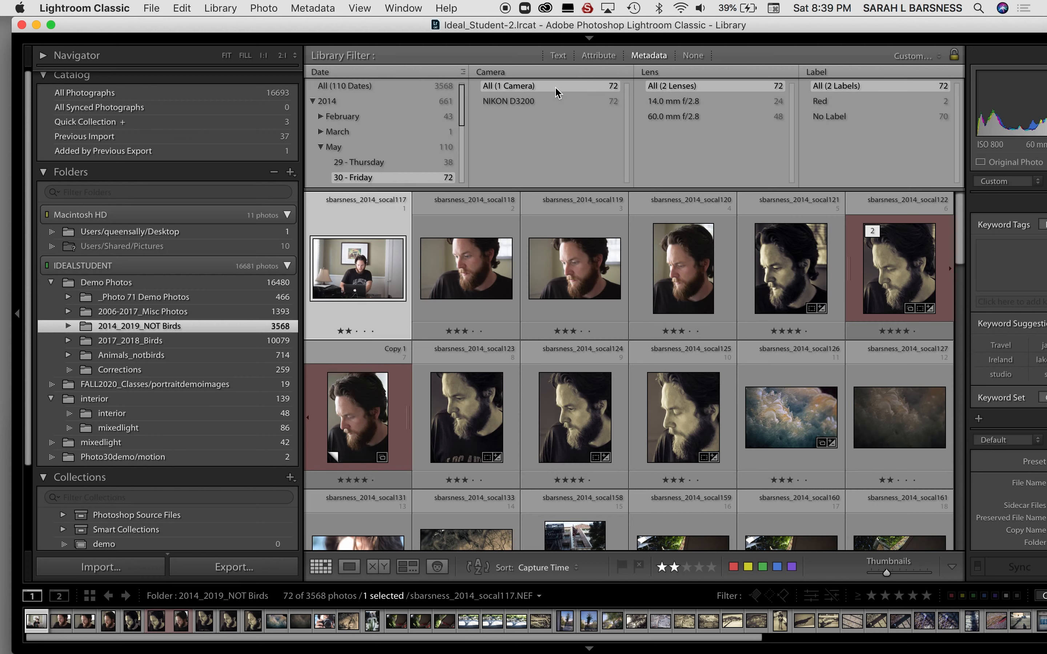
- Limit the 30 May photos to the 14.0 mm f/2.8 lens and look through the matches
{"action": "left_click", "coordinate": [683, 102]}
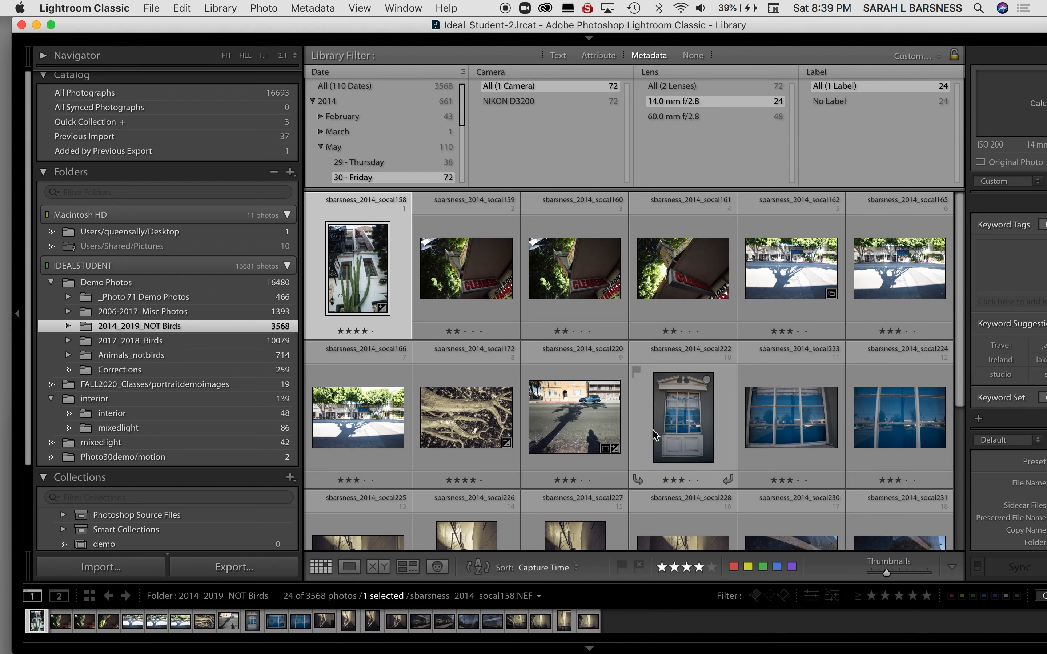
{"action": "scroll", "coordinate": [653, 429], "scroll_direction": "down", "scroll_amount": 5}
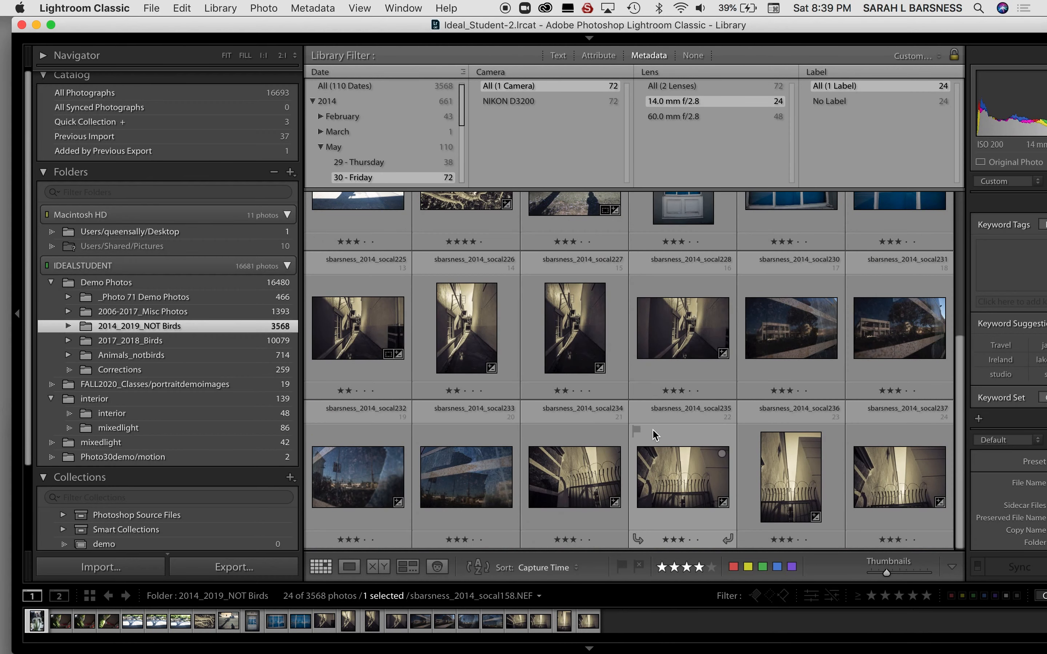
{"action": "scroll", "coordinate": [654, 433], "scroll_direction": "up", "scroll_amount": 5}
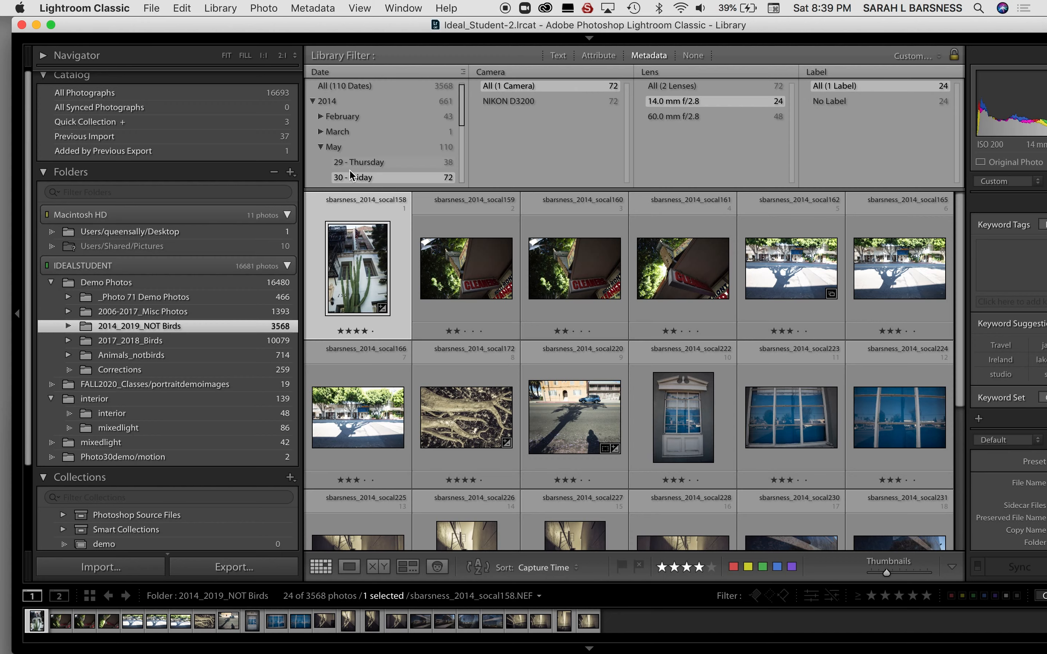
- Widen the date filter to all of 2014 and restrict it to the NIKON D810 camera and 50.0 mm f/1.8 lens
{"action": "left_click", "coordinate": [329, 147]}
{"action": "left_click", "coordinate": [321, 147]}
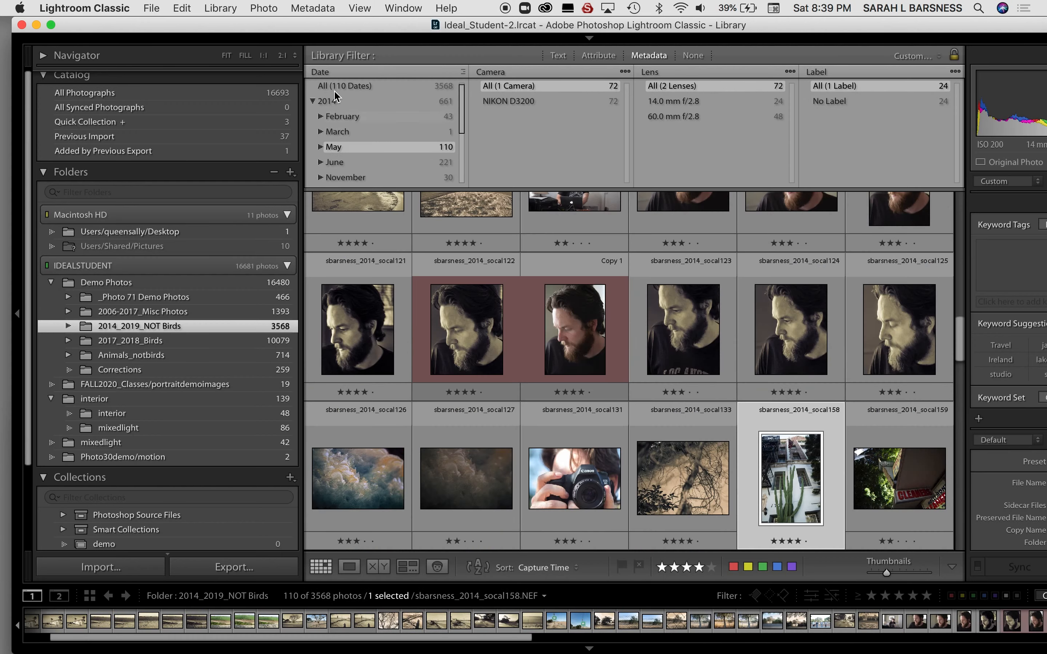
{"action": "left_click", "coordinate": [330, 103]}
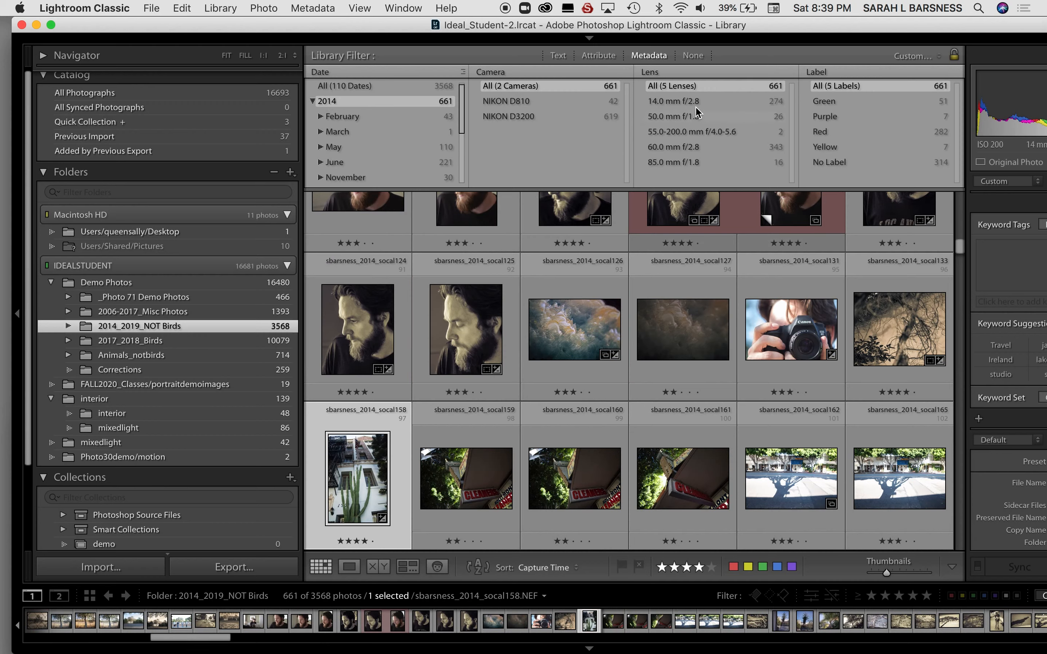
{"action": "left_click", "coordinate": [530, 101]}
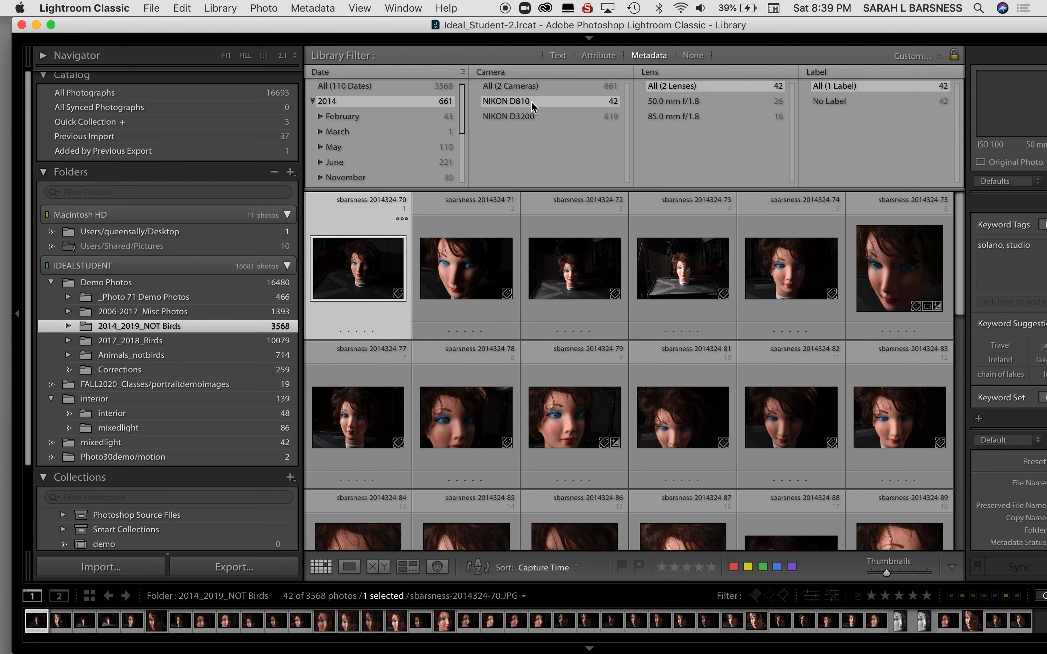
{"action": "left_click", "coordinate": [693, 104]}
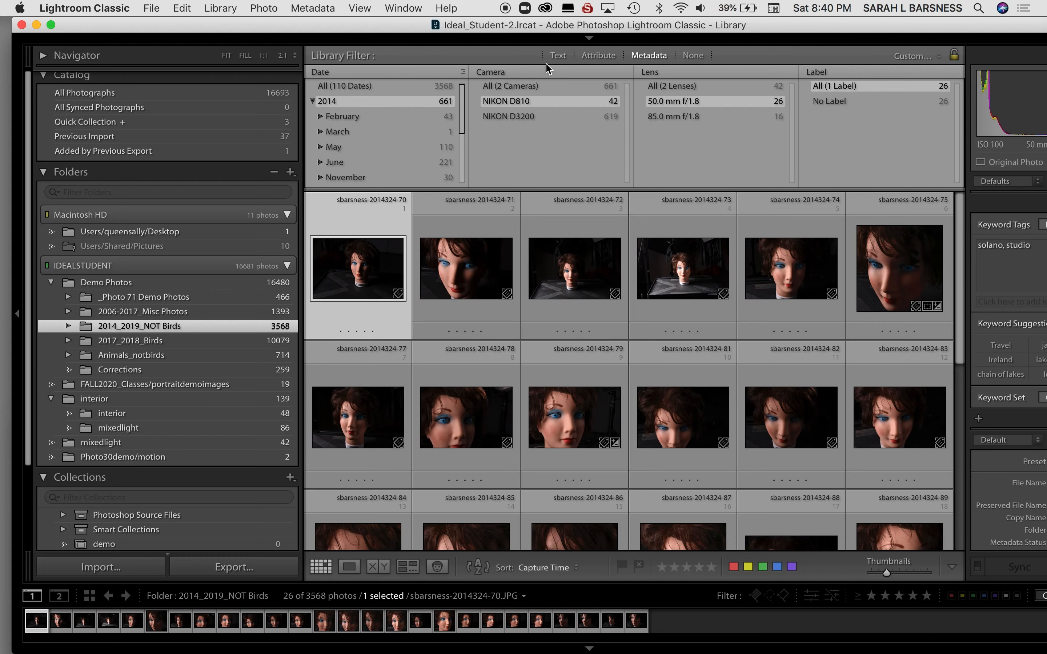
- View the attribute and text filter criteria, and remove the metadata filter from the folder
{"action": "left_click", "coordinate": [599, 57]}
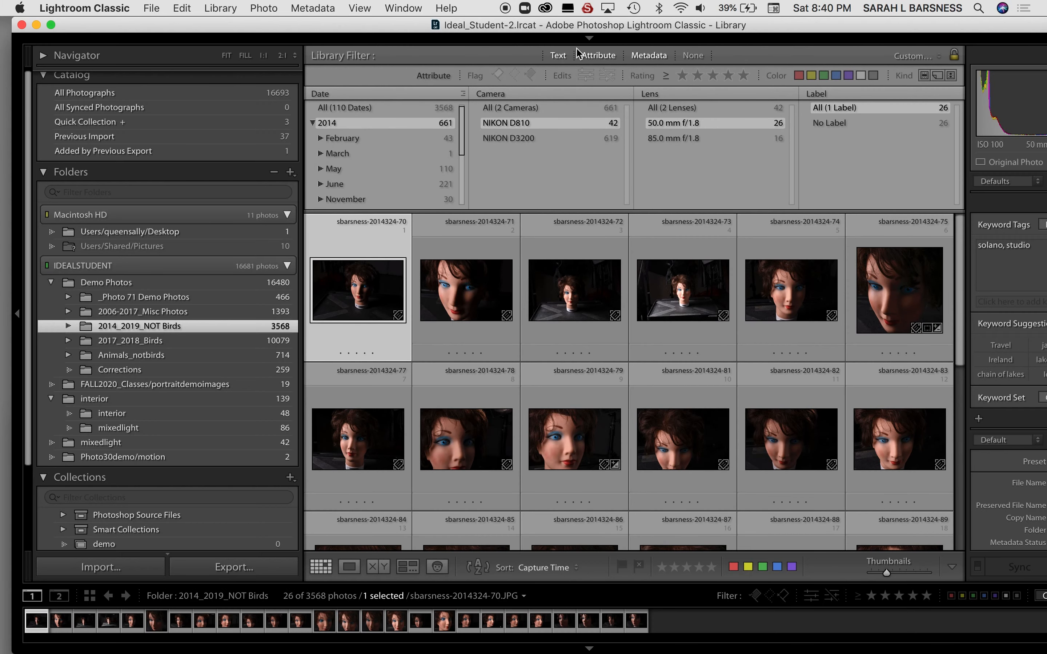
{"action": "left_click", "coordinate": [559, 56]}
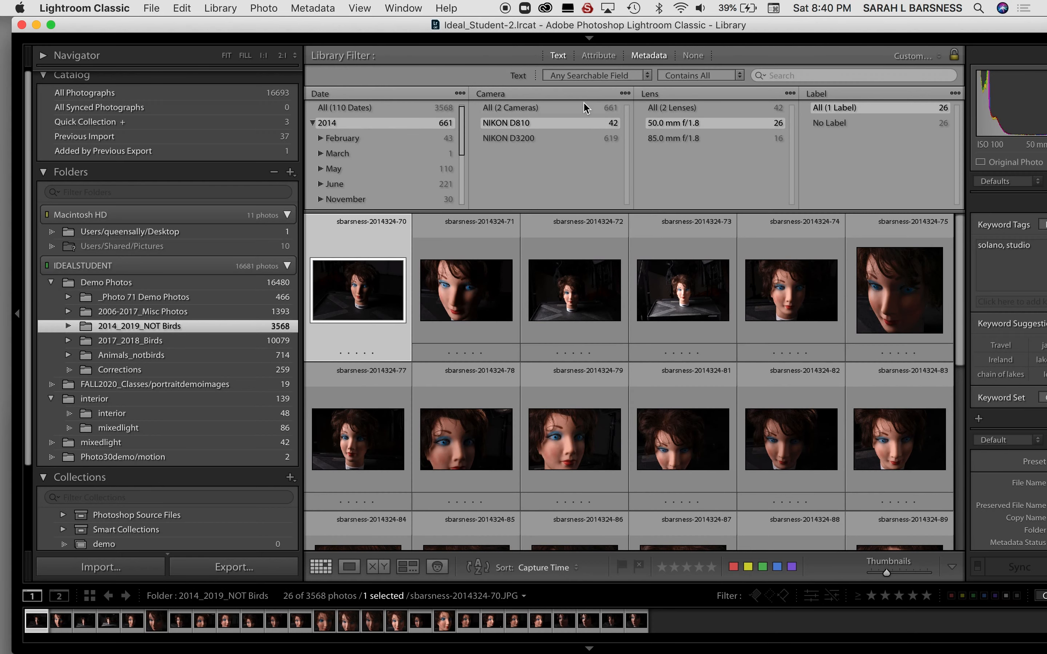
{"action": "left_click", "coordinate": [649, 55]}
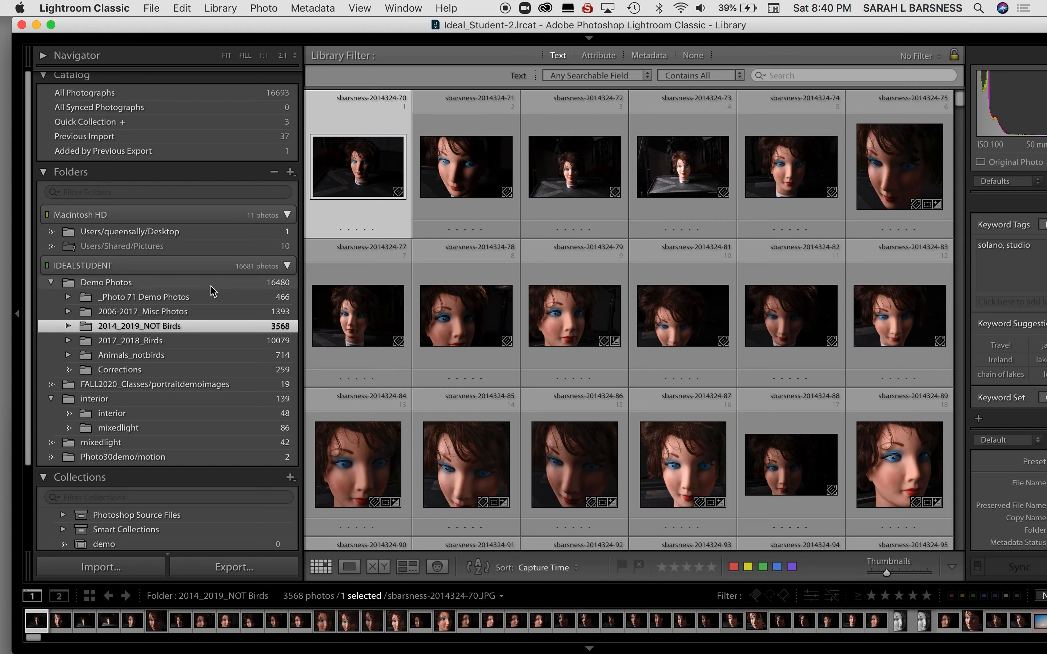
- Reopen the Joshua Tree folder inside 2014_SoCal
{"action": "left_click", "coordinate": [68, 325]}
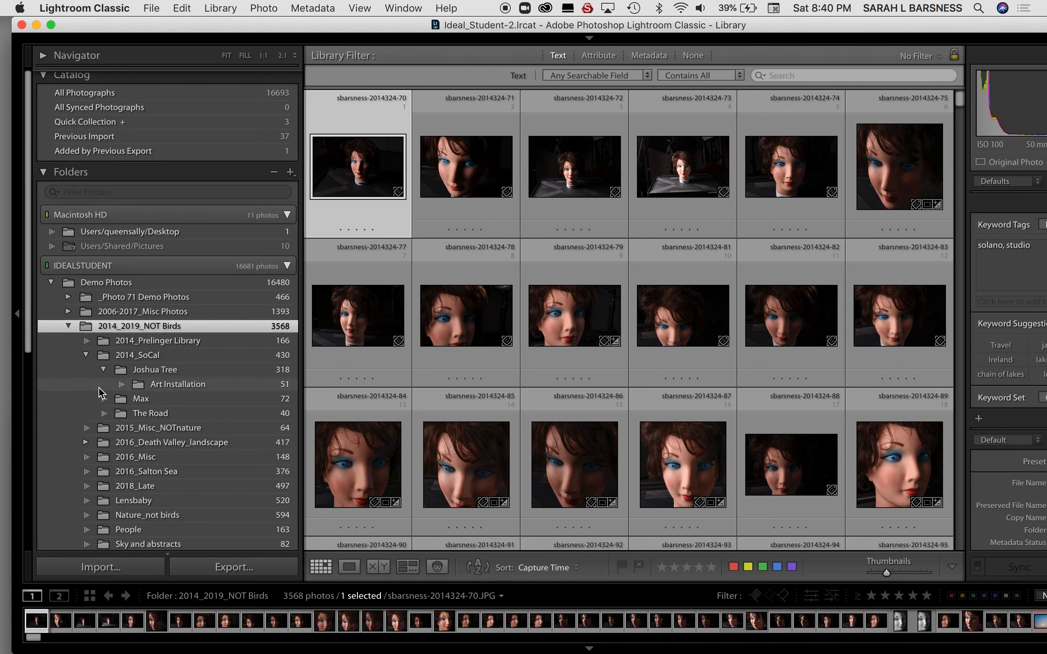
{"action": "left_click", "coordinate": [164, 371]}
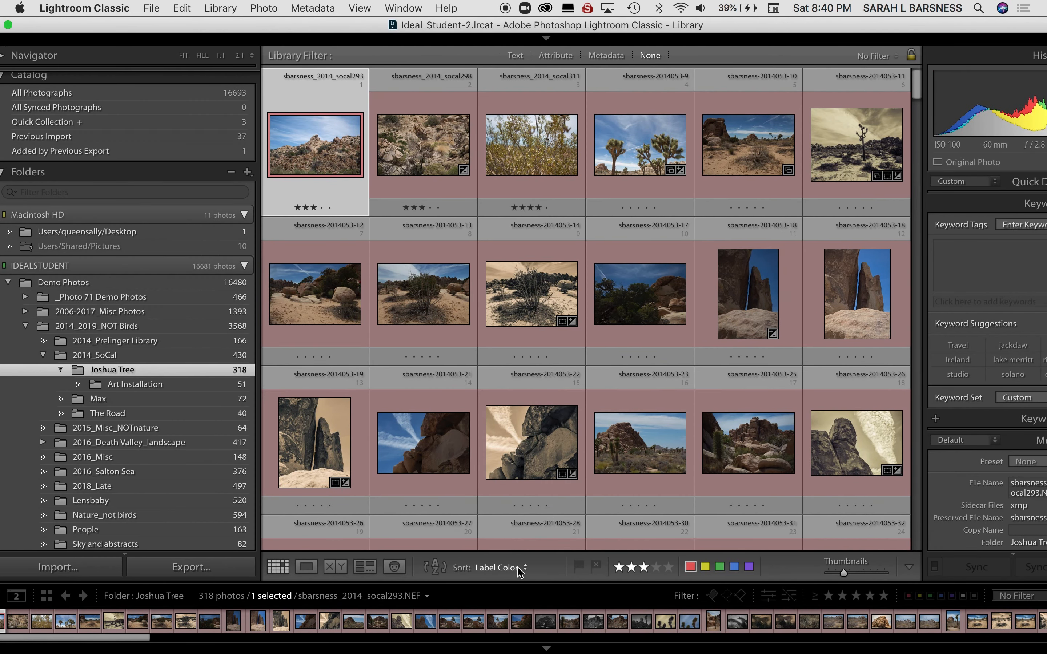
- Sort the photos in the Joshua Tree folder by capture time
{"action": "left_click", "coordinate": [526, 568]}
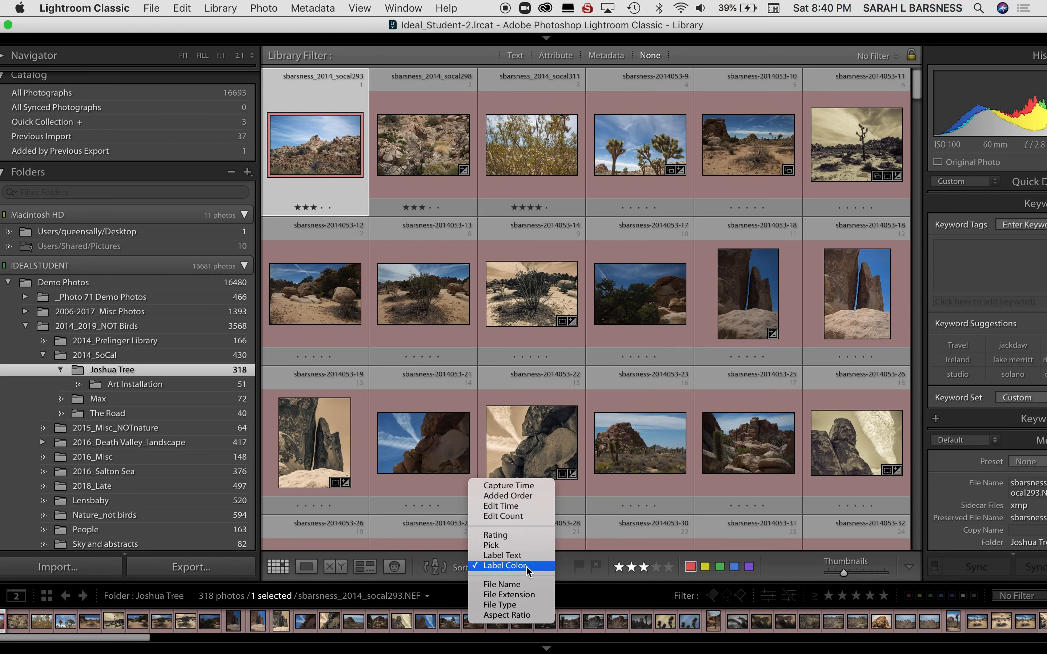
{"action": "left_click", "coordinate": [519, 491]}
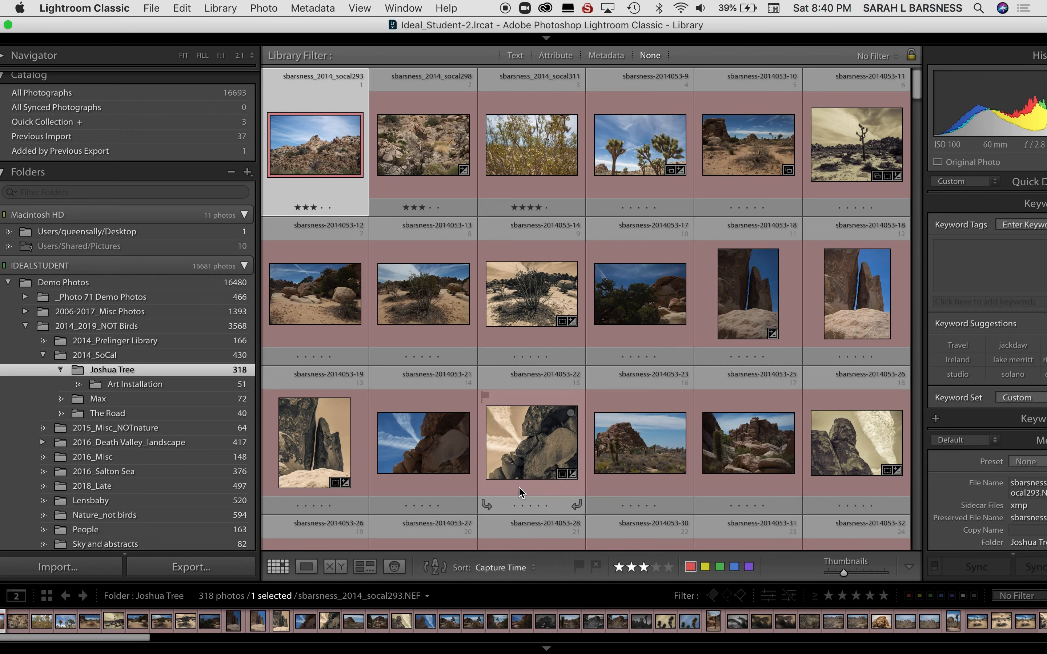
{"action": "left_click_drag", "start_coordinate": [872, 25], "coordinate": [854, 26]}
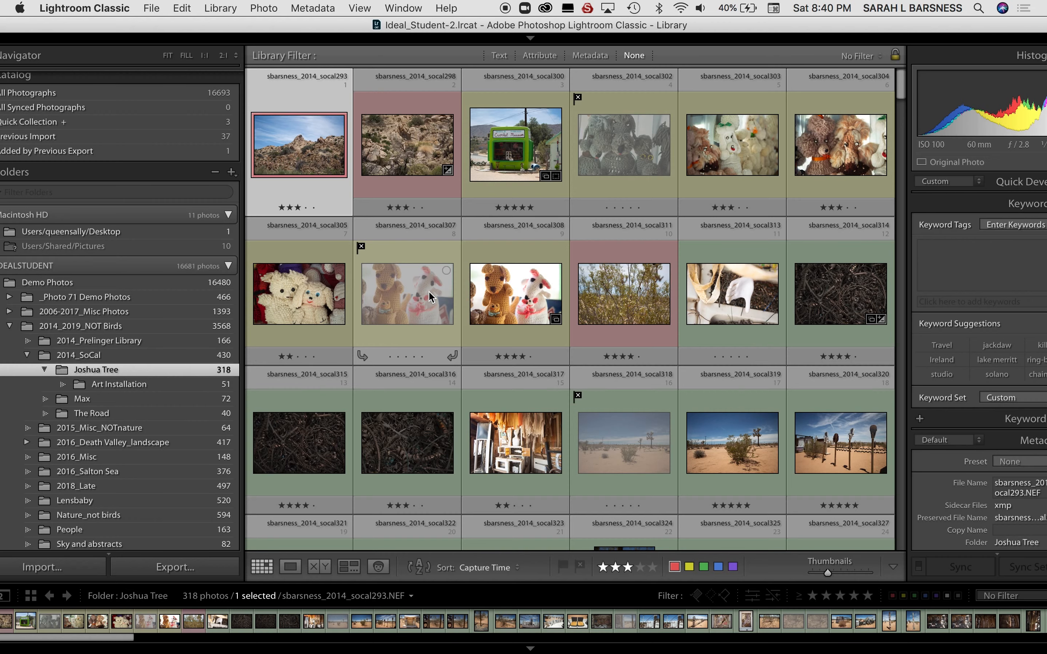
- Open the 2014_SoCal folder and select all of its photos
{"action": "left_click", "coordinate": [86, 359]}
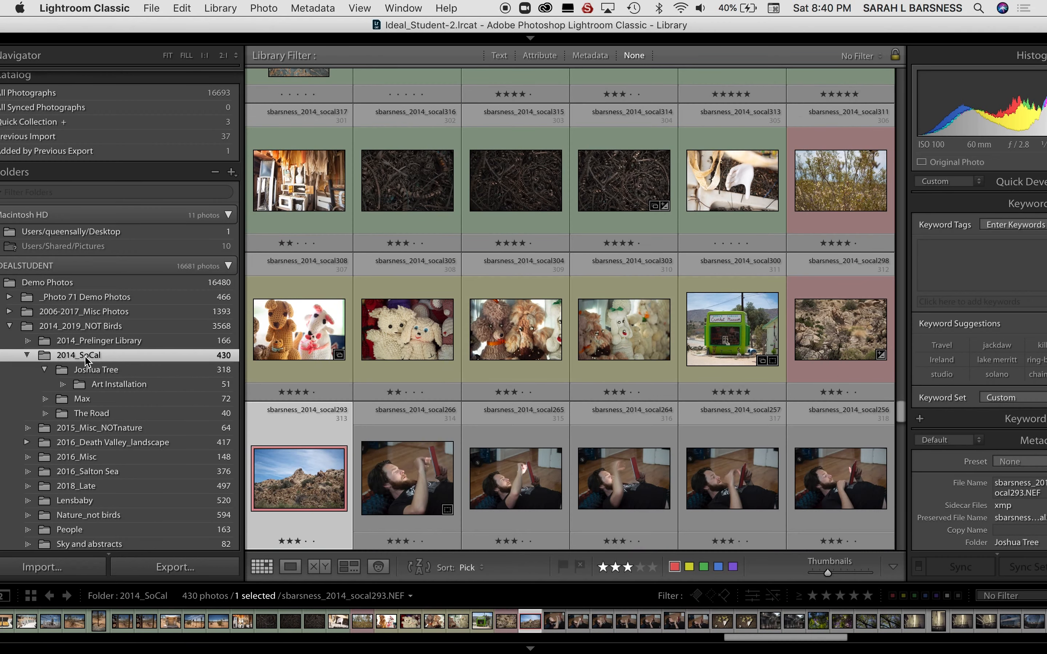
{"action": "scroll", "coordinate": [514, 295], "scroll_direction": "up", "scroll_amount": 20}
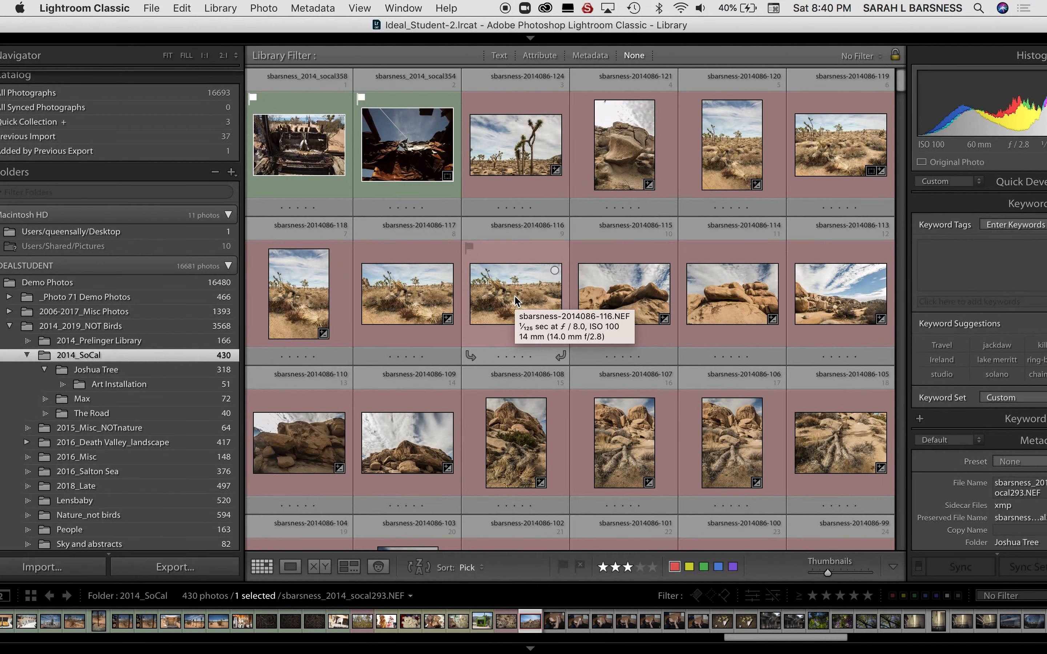
{"action": "key", "text": "super+a"}
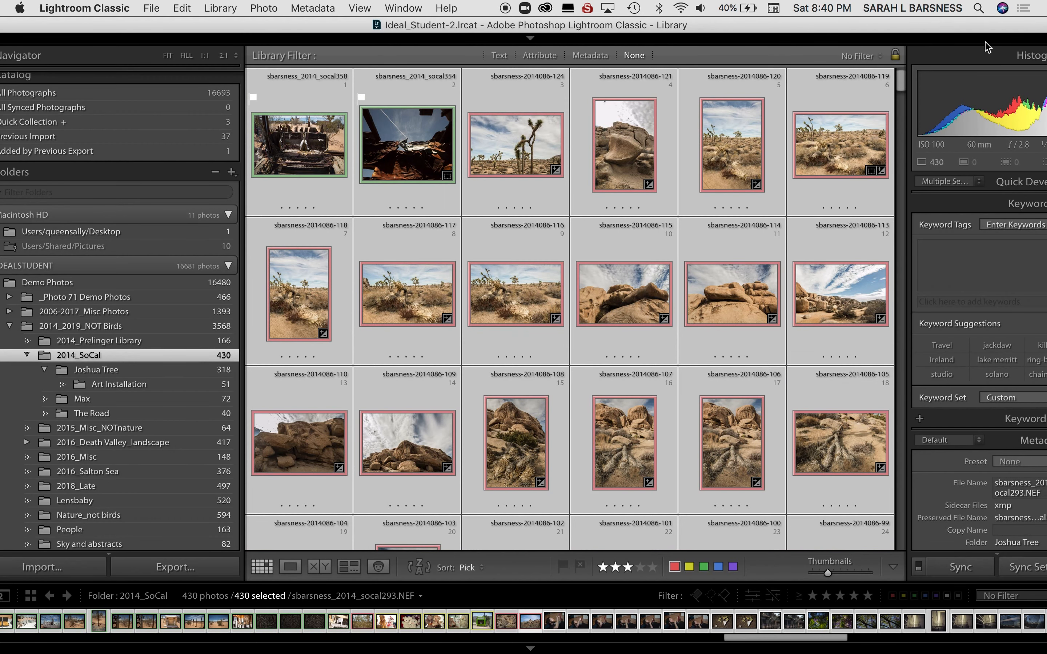
{"action": "left_click_drag", "start_coordinate": [980, 29], "coordinate": [863, 29]}
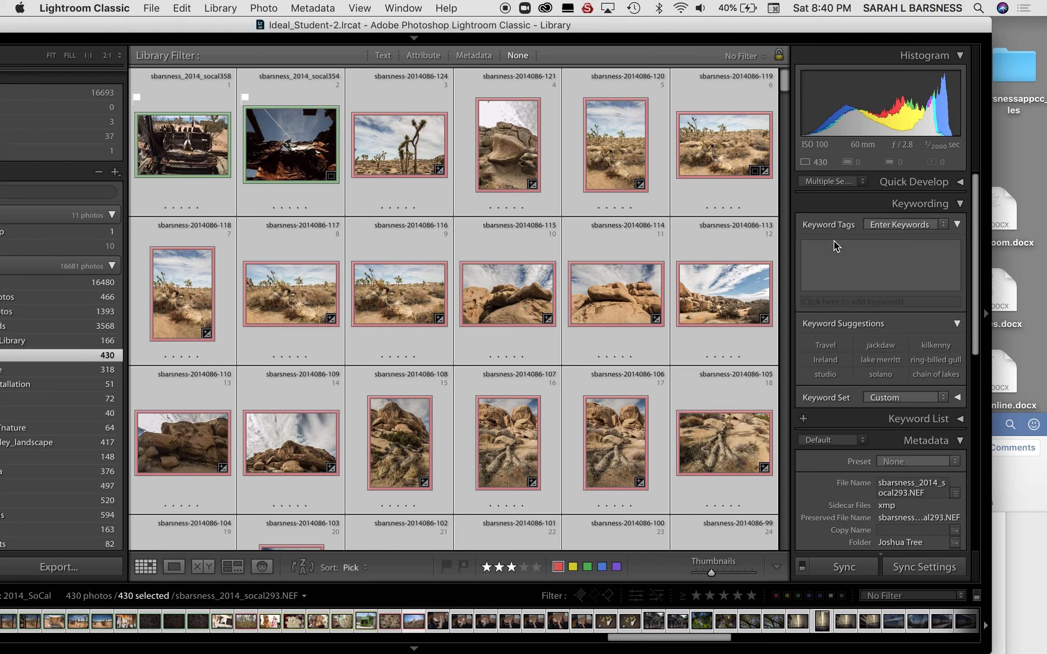
- Collapse the keyword suggestions and tag all the selected 2014_SoCal photos with the keyword "southern california"
{"action": "left_click", "coordinate": [959, 205]}
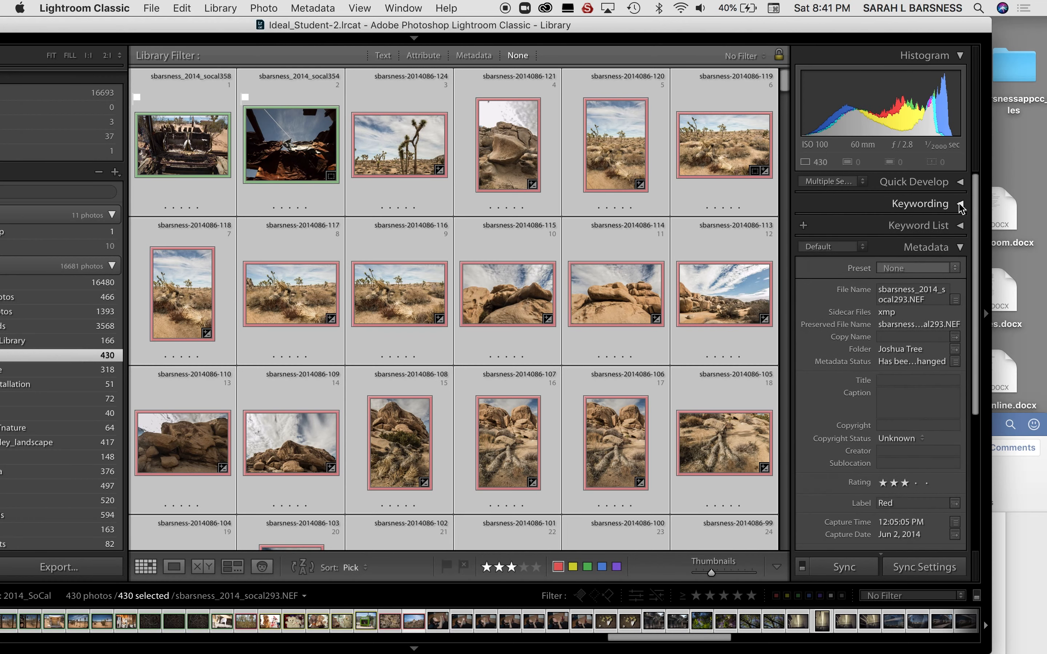
{"action": "left_click", "coordinate": [958, 204]}
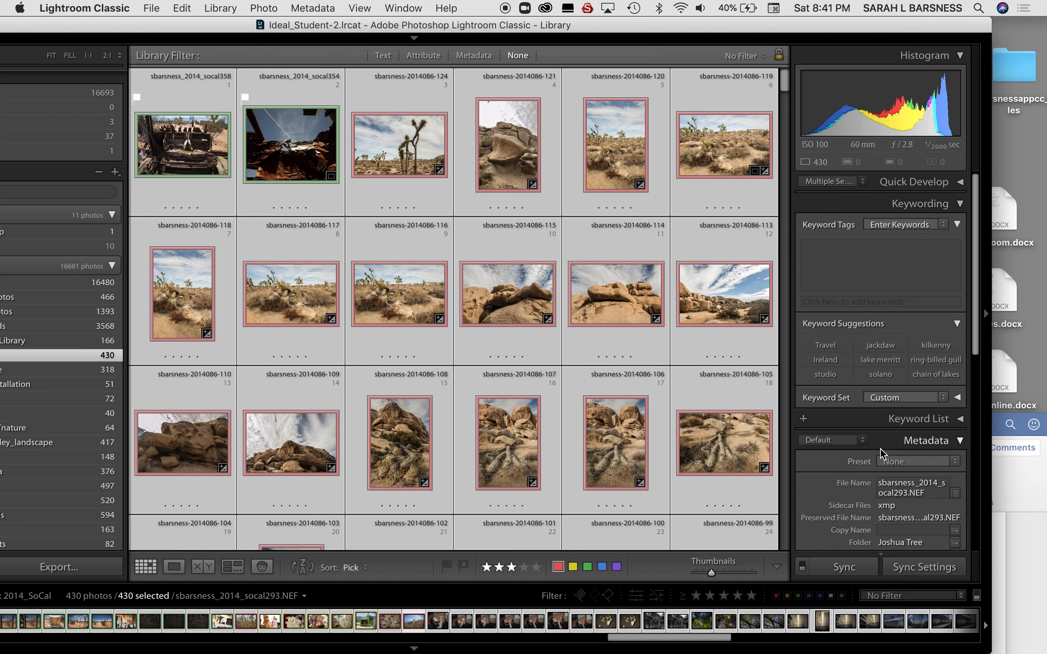
{"action": "left_click", "coordinate": [957, 325]}
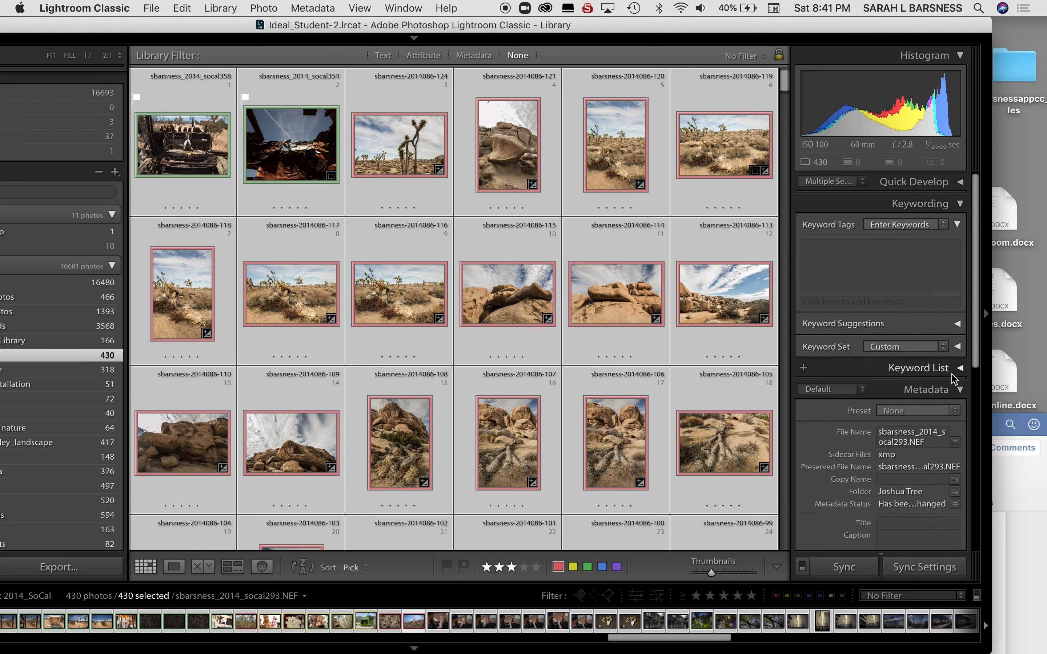
{"action": "left_click", "coordinate": [825, 254]}
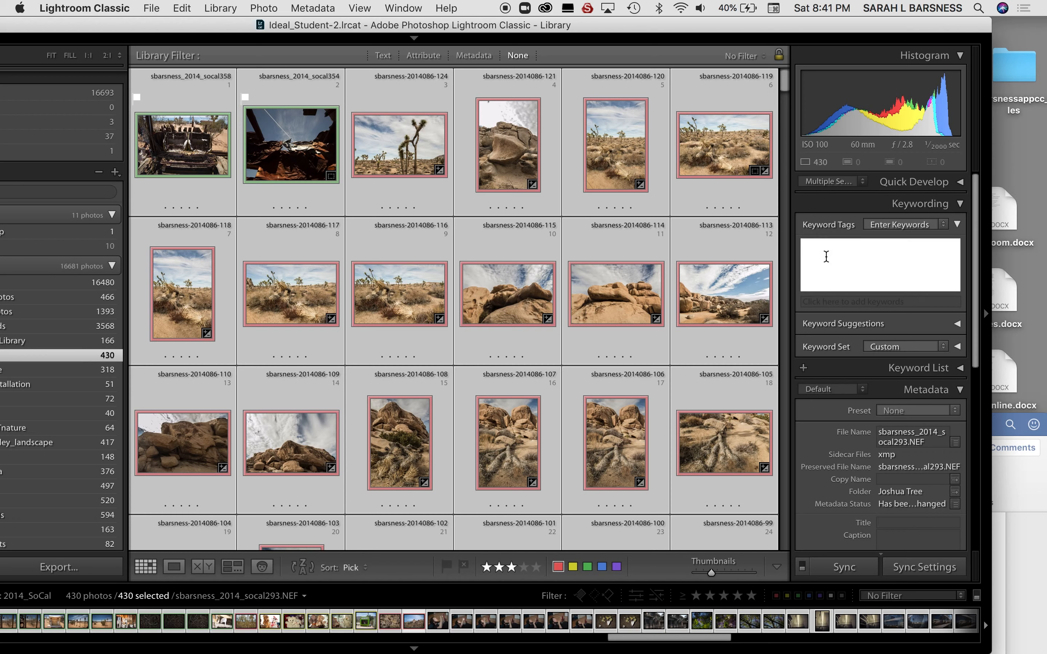
{"action": "type", "text": "southern california"}
{"action": "key", "text": "Return"}
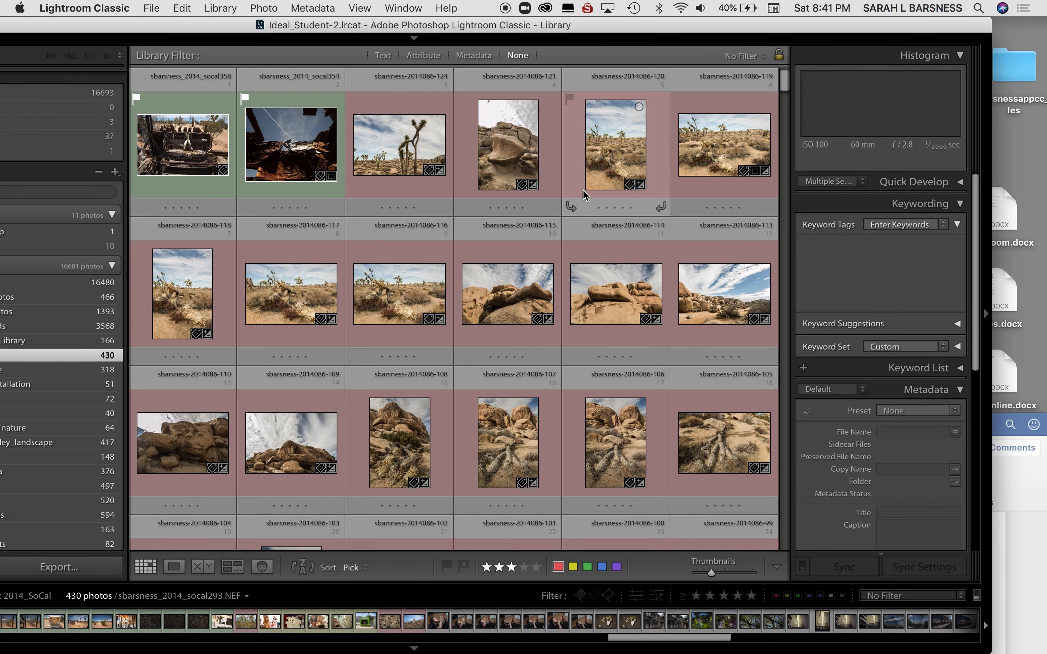
- Clear the selection and check the keyword tags on a couple of individual 2014_SoCal photos
{"action": "key", "text": "super+d"}
{"action": "left_click", "coordinate": [506, 288]}
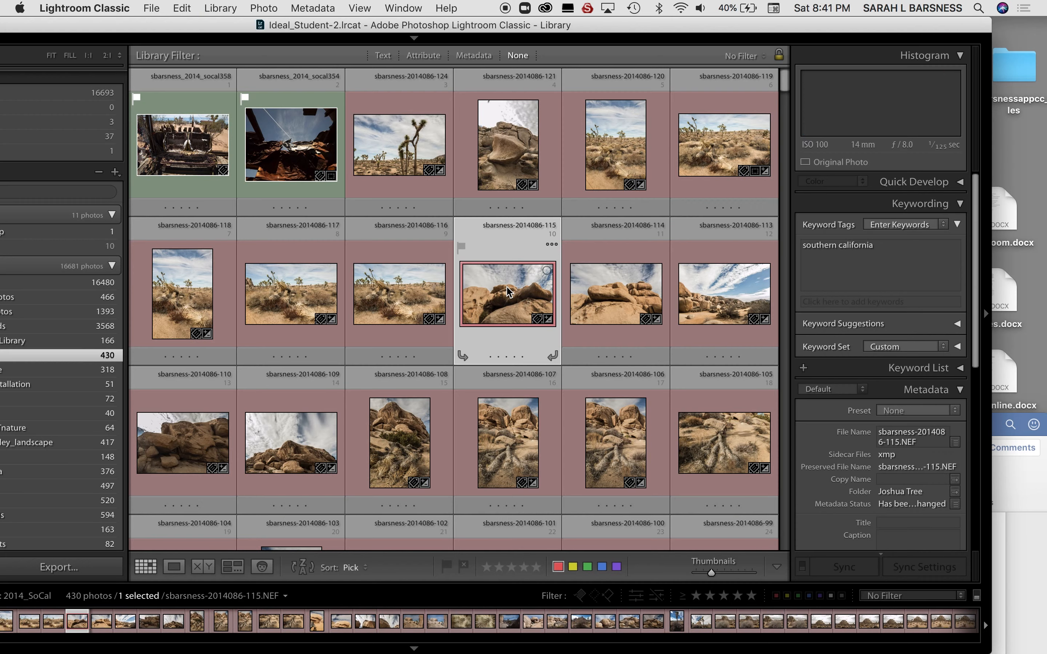
{"action": "left_click", "coordinate": [510, 447]}
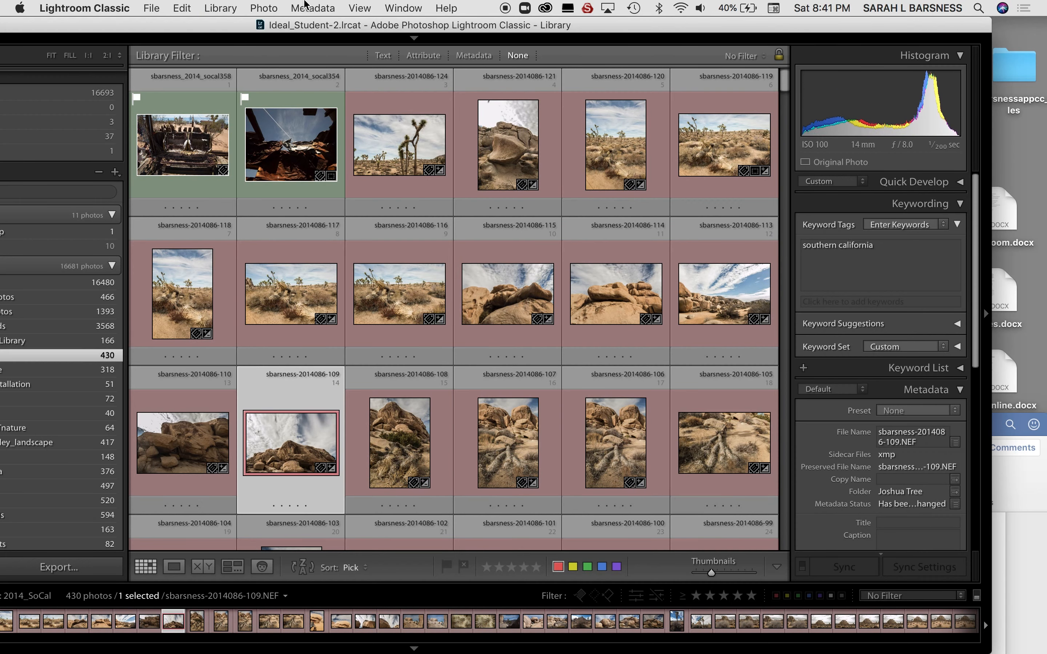
- Open the Joshua Tree folder, collapsing its subfolder list, and select all of its photos
{"action": "left_click_drag", "start_coordinate": [311, 25], "coordinate": [431, 25]}
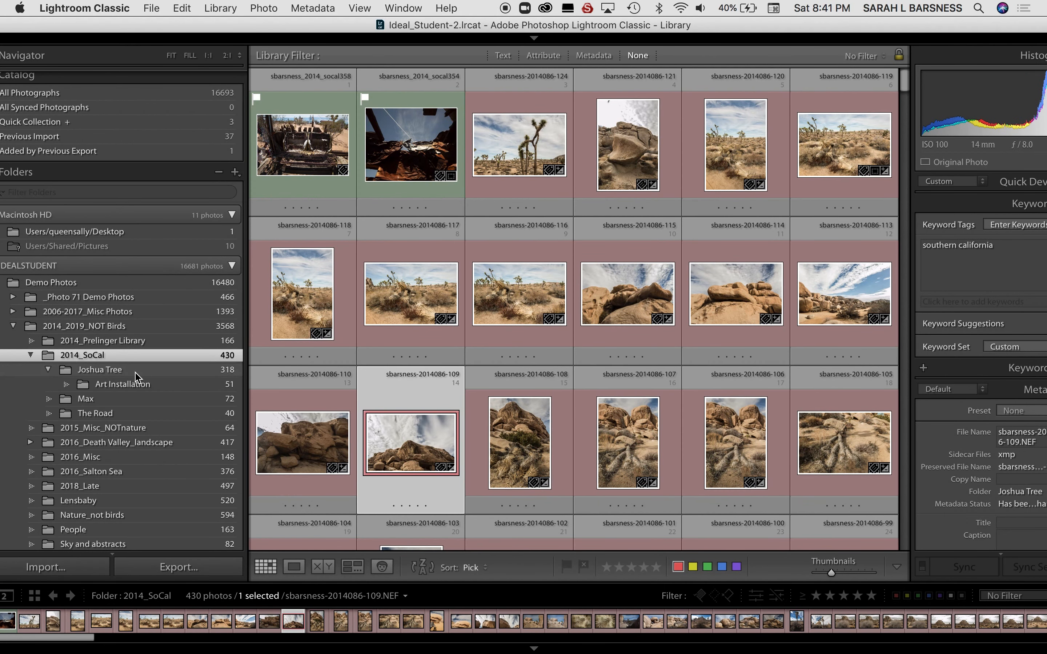
{"action": "left_click", "coordinate": [50, 370]}
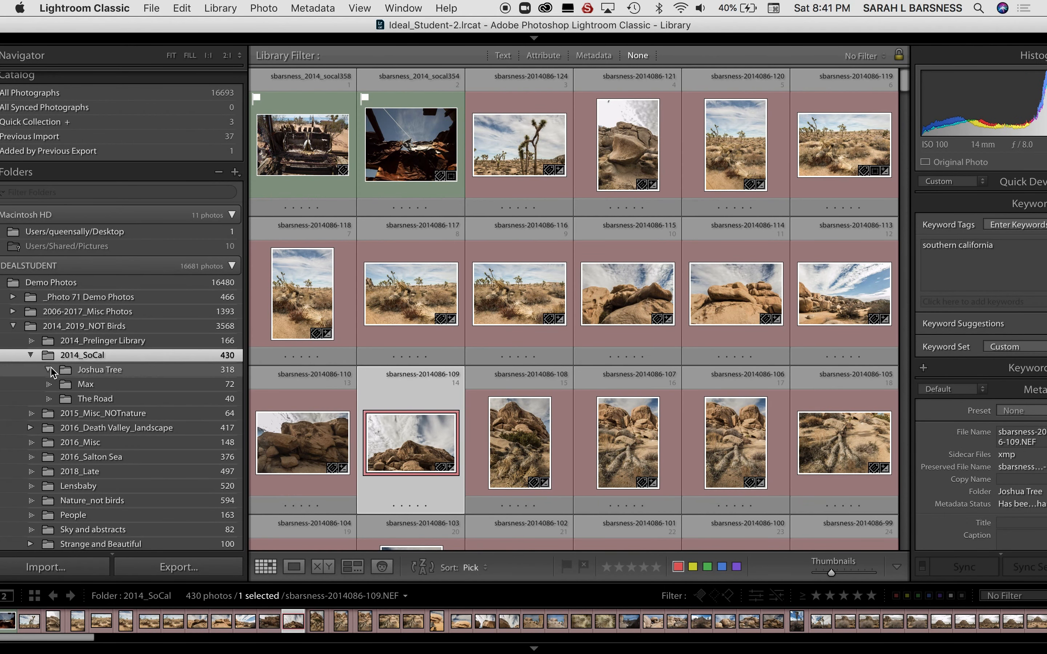
{"action": "left_click", "coordinate": [104, 370]}
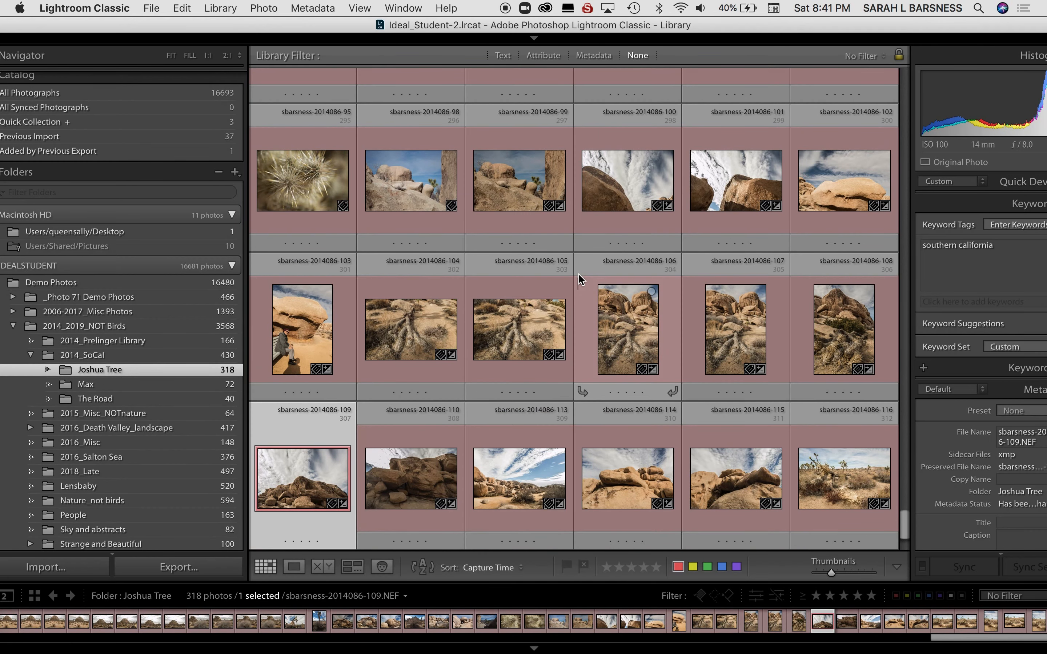
{"action": "key", "text": "super+a"}
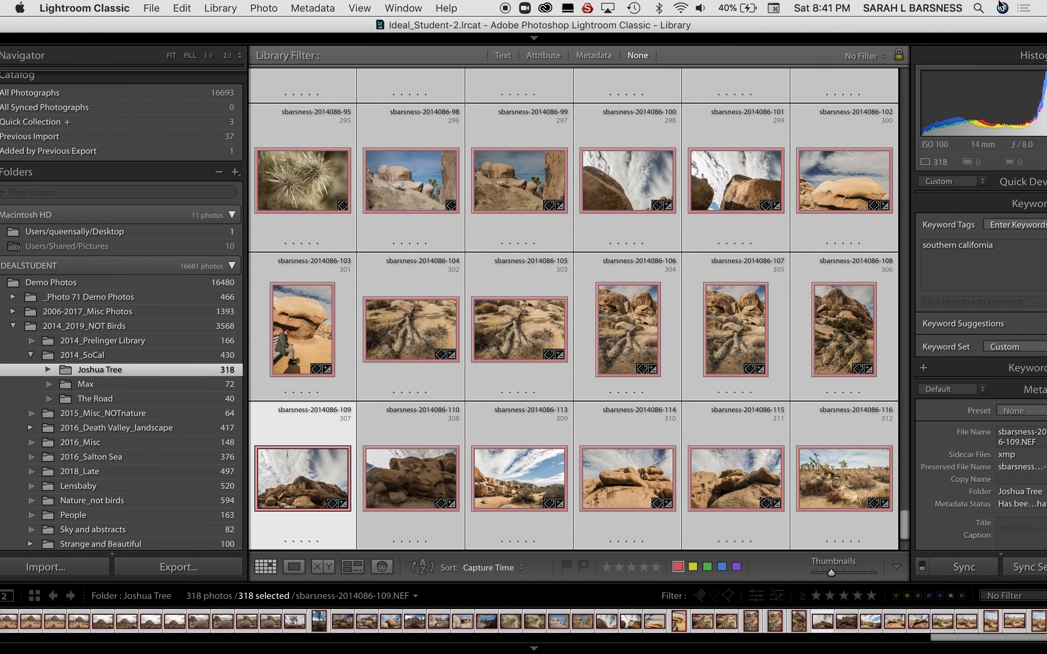
{"action": "left_click_drag", "start_coordinate": [978, 27], "coordinate": [906, 27]}
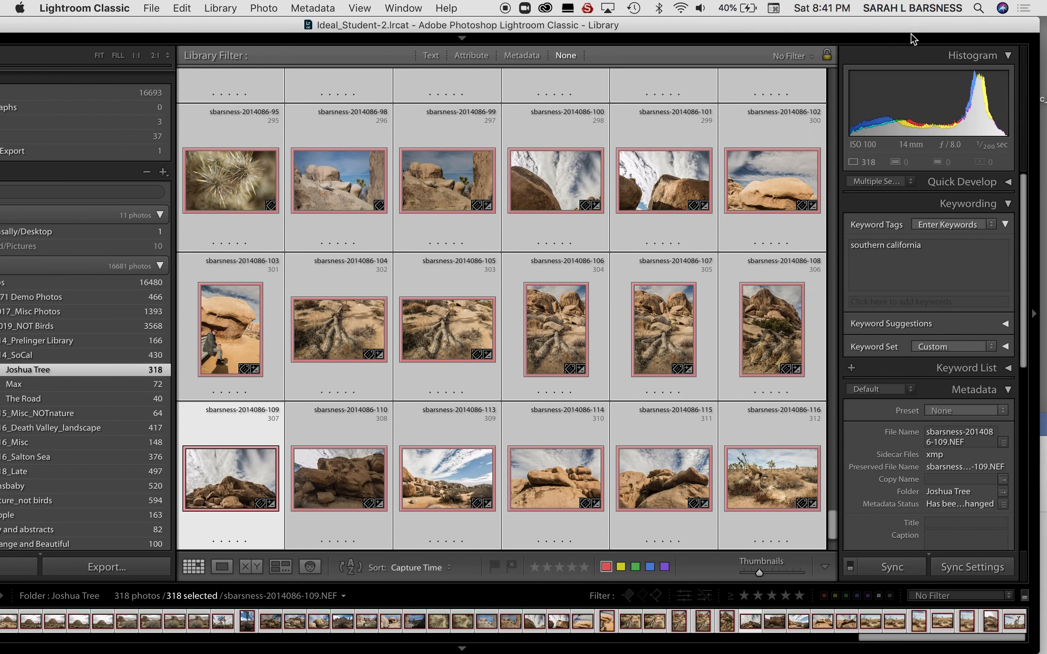
- Add the keyword "joshua tree" to all the selected photos and clear the selection
{"action": "left_click", "coordinate": [929, 250]}
{"action": "type", "text": ", b"}
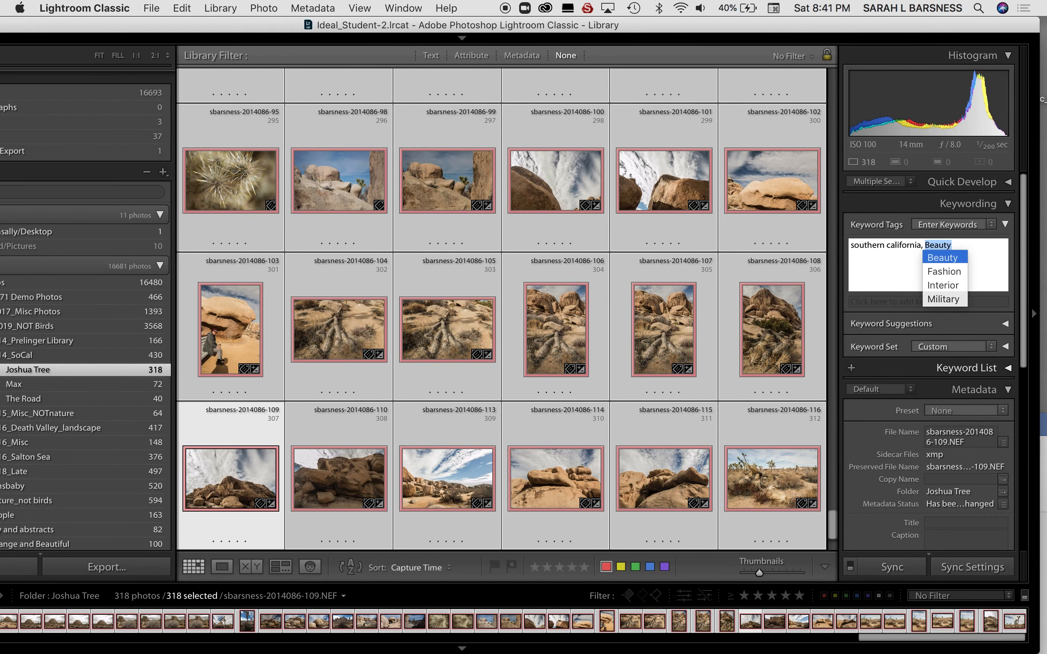
{"action": "type", "text": "joshua tree"}
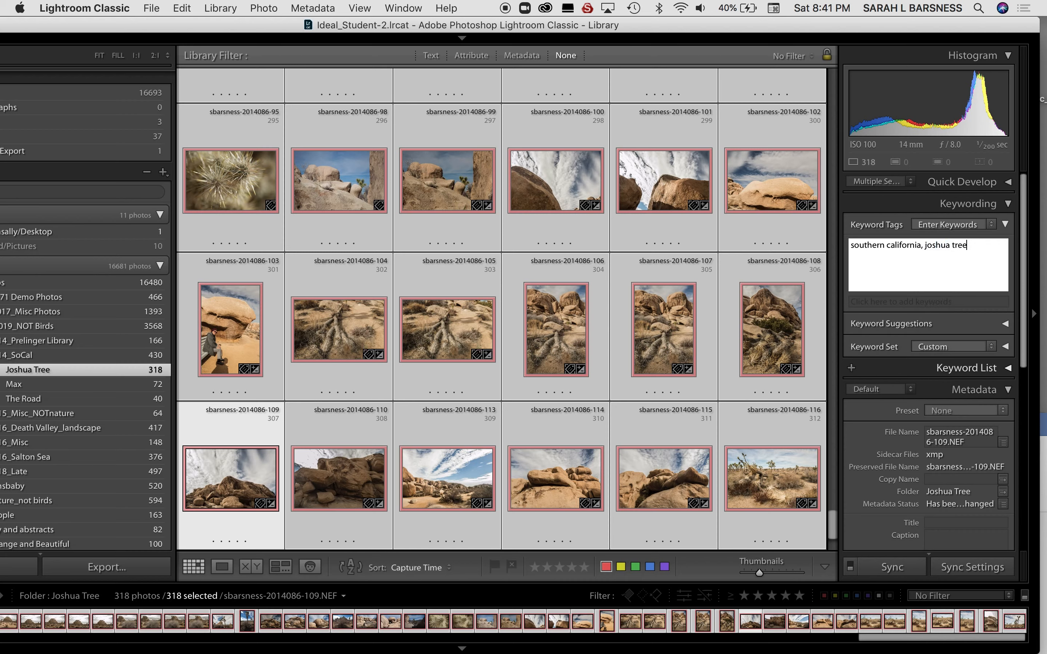
{"action": "key", "text": "Return"}
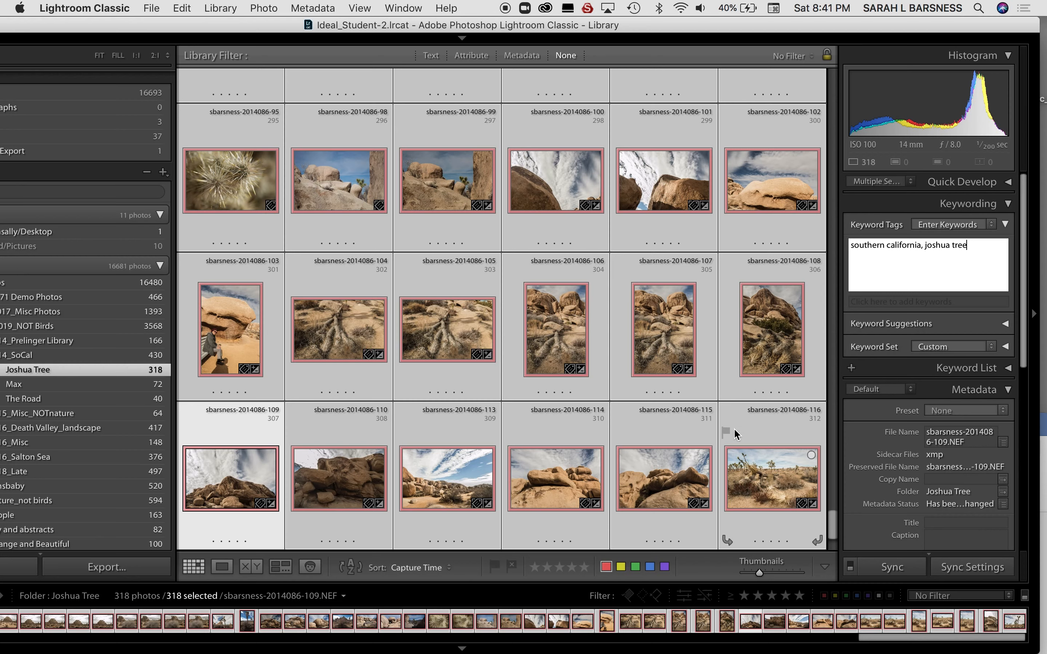
{"action": "key", "text": "Return"}
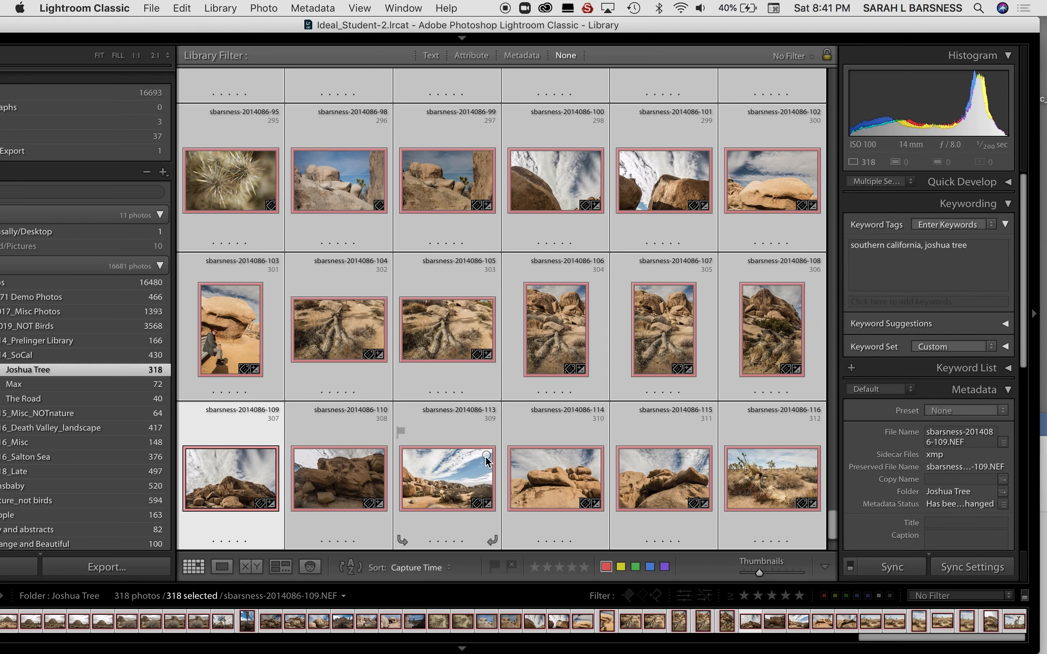
{"action": "key", "text": "super+d"}
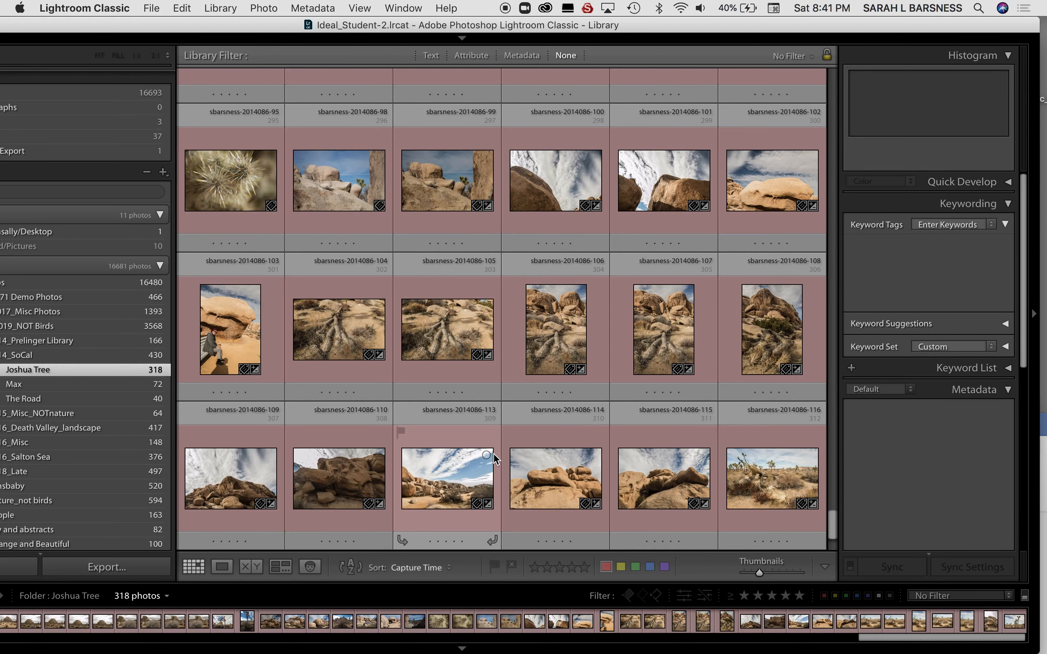
- Select the run of photos from socal300 to socal308 at the beginning of the Joshua Tree folder
{"action": "scroll", "coordinate": [499, 428], "scroll_direction": "up", "scroll_amount": 1}
{"action": "scroll", "coordinate": [500, 428], "scroll_direction": "up", "scroll_amount": 15}
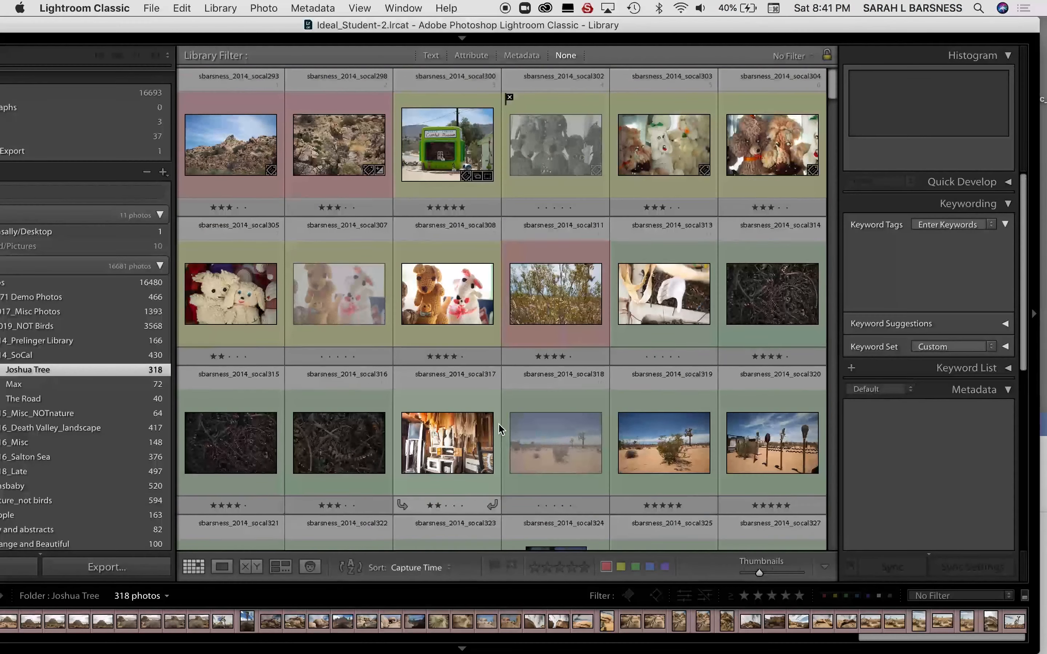
{"action": "left_click", "coordinate": [457, 139]}
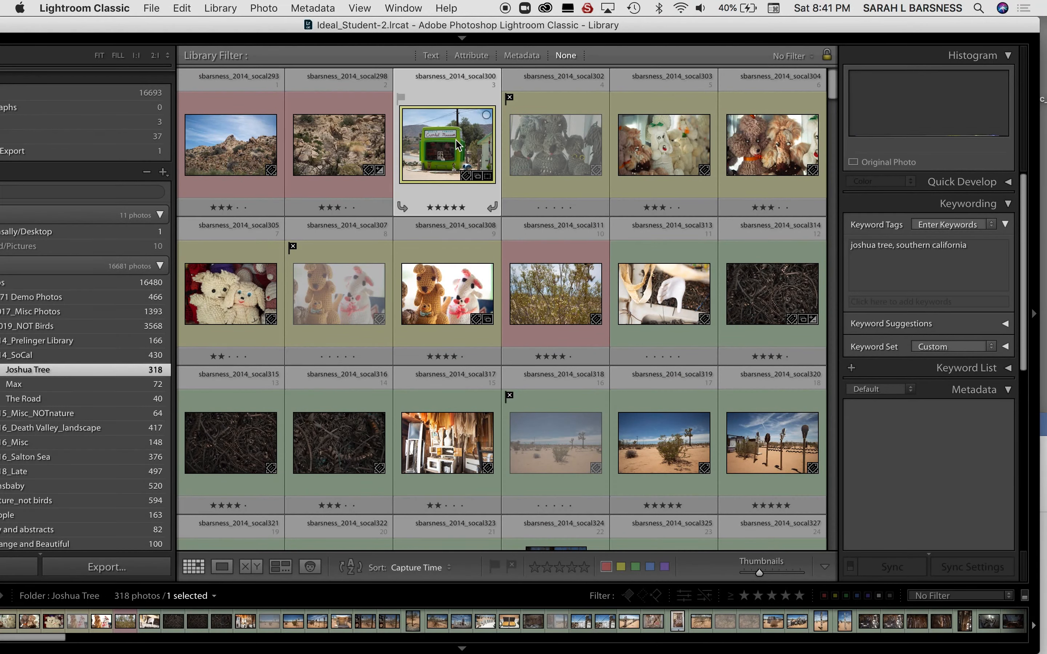
{"action": "left_click", "coordinate": [445, 319], "text": "shift"}
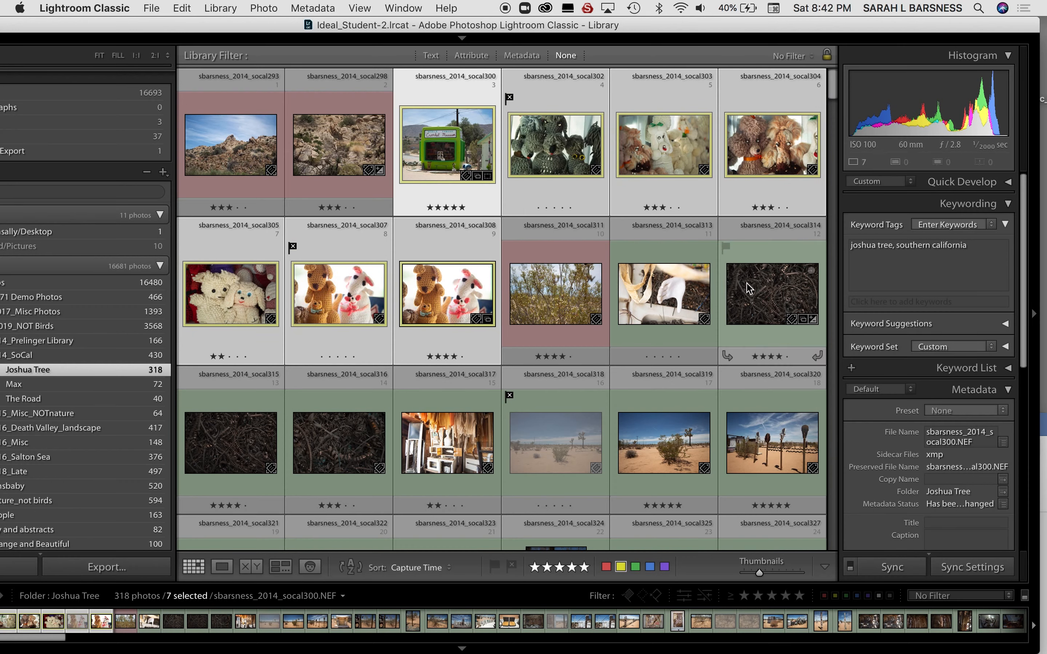
- Sort the Joshua Tree folder by label color and select all the red-labelled photos
{"action": "left_click", "coordinate": [449, 567]}
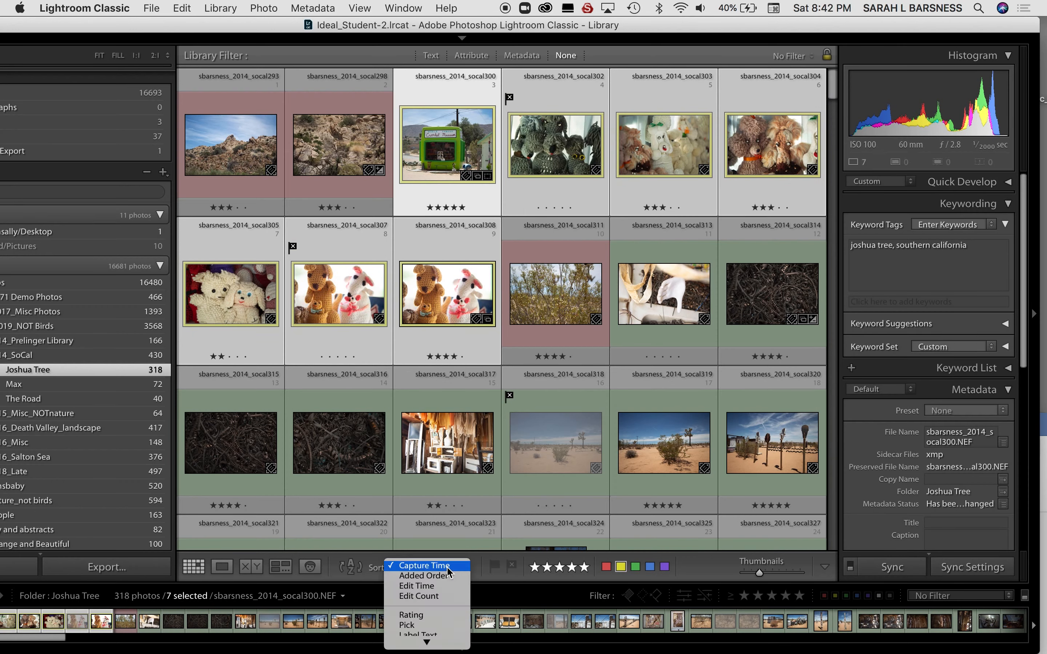
{"action": "left_click", "coordinate": [428, 591]}
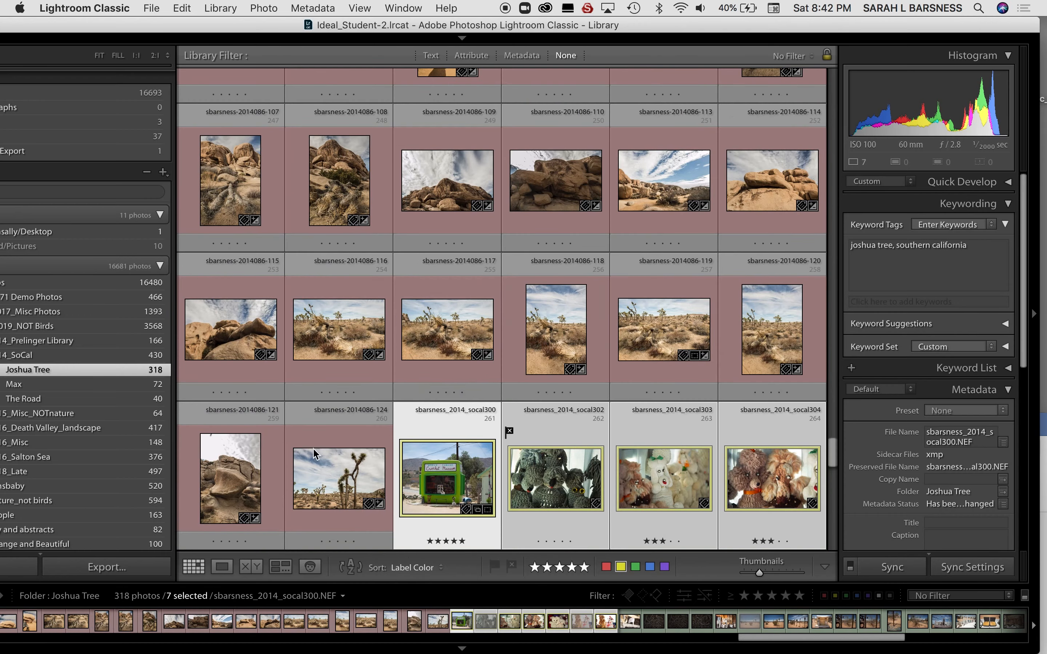
{"action": "left_click", "coordinate": [330, 483]}
{"action": "scroll", "coordinate": [333, 489], "scroll_direction": "up", "scroll_amount": 5}
{"action": "scroll", "coordinate": [333, 489], "scroll_direction": "up", "scroll_amount": 10}
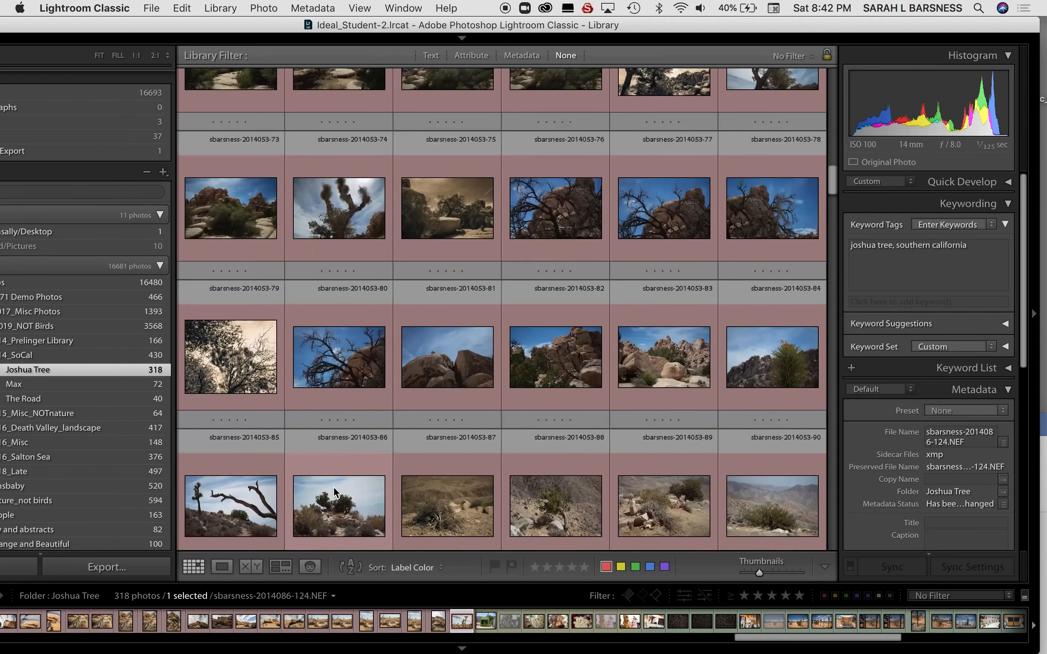
{"action": "left_click", "coordinate": [232, 163], "text": "shift"}
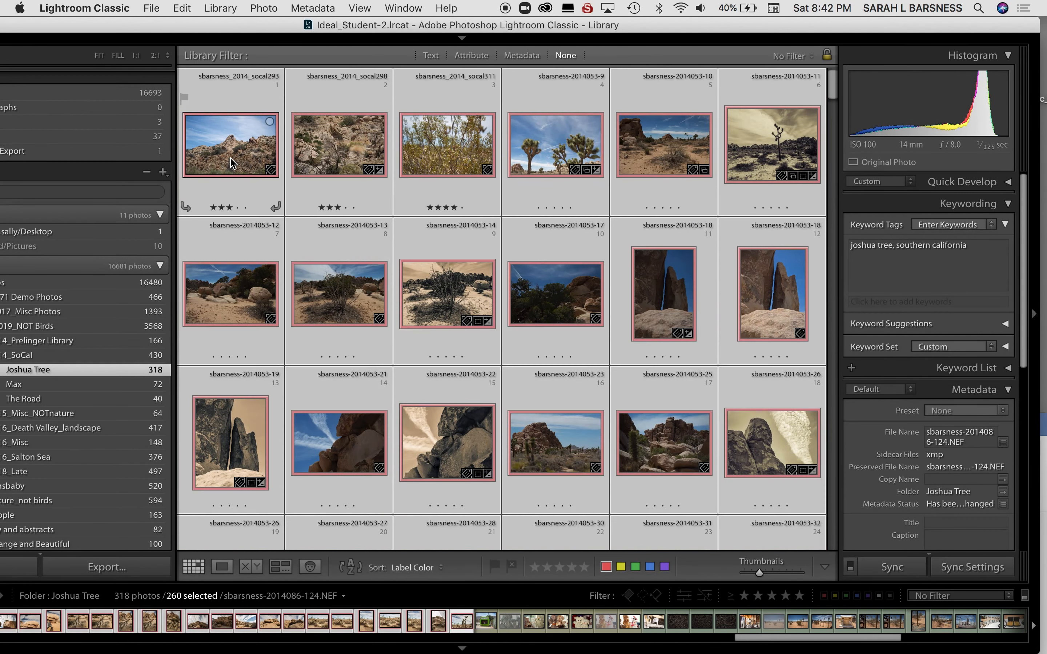
- Add the keyword "Landscape" to the selected red-labelled photos and clear the selection
{"action": "left_click", "coordinate": [960, 247]}
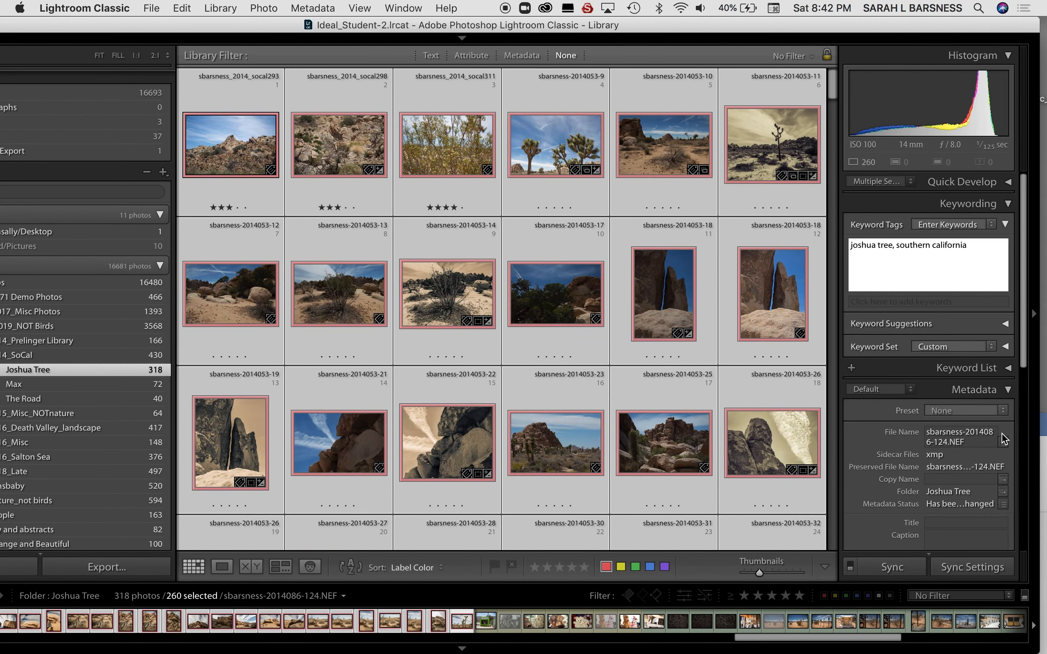
{"action": "type", "text": ", landsca"}
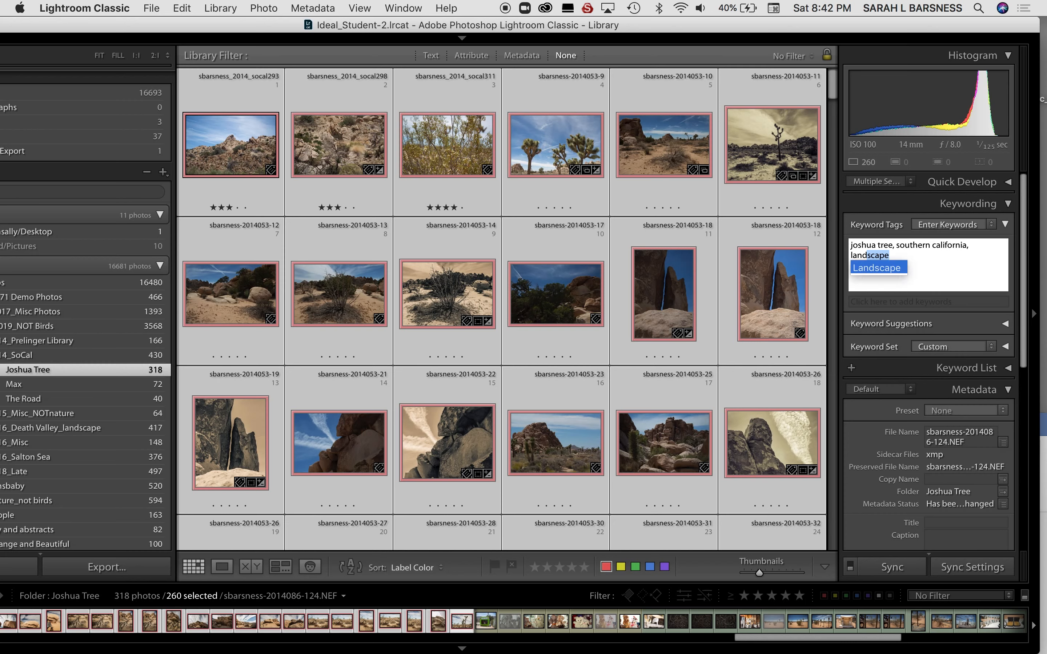
{"action": "type", "text": "pe"}
{"action": "key", "text": "Return"}
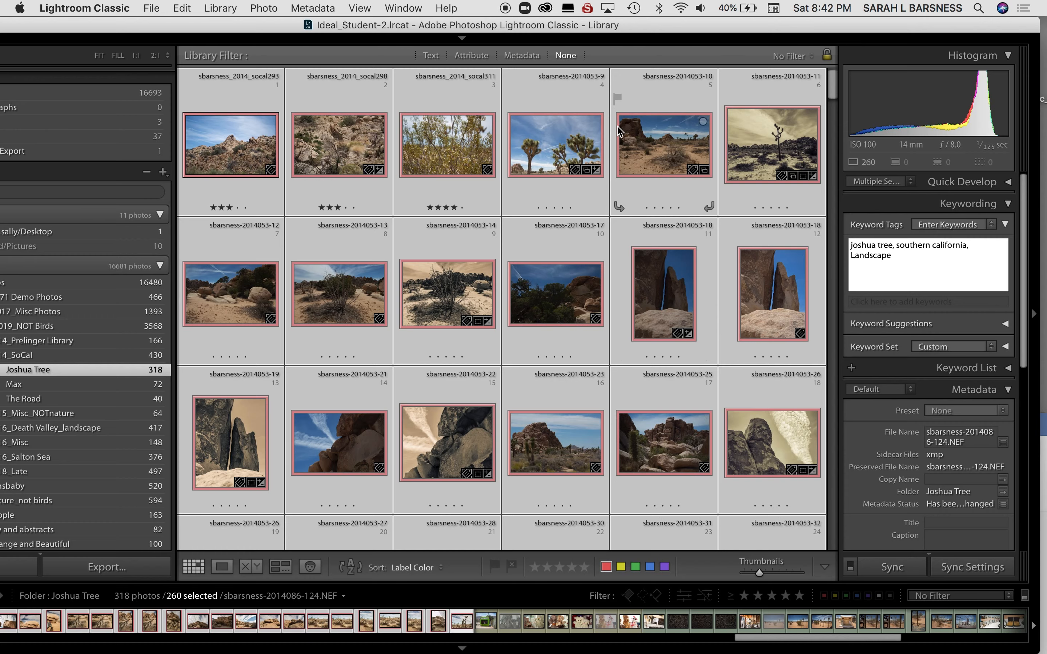
{"action": "key", "text": "super+d"}
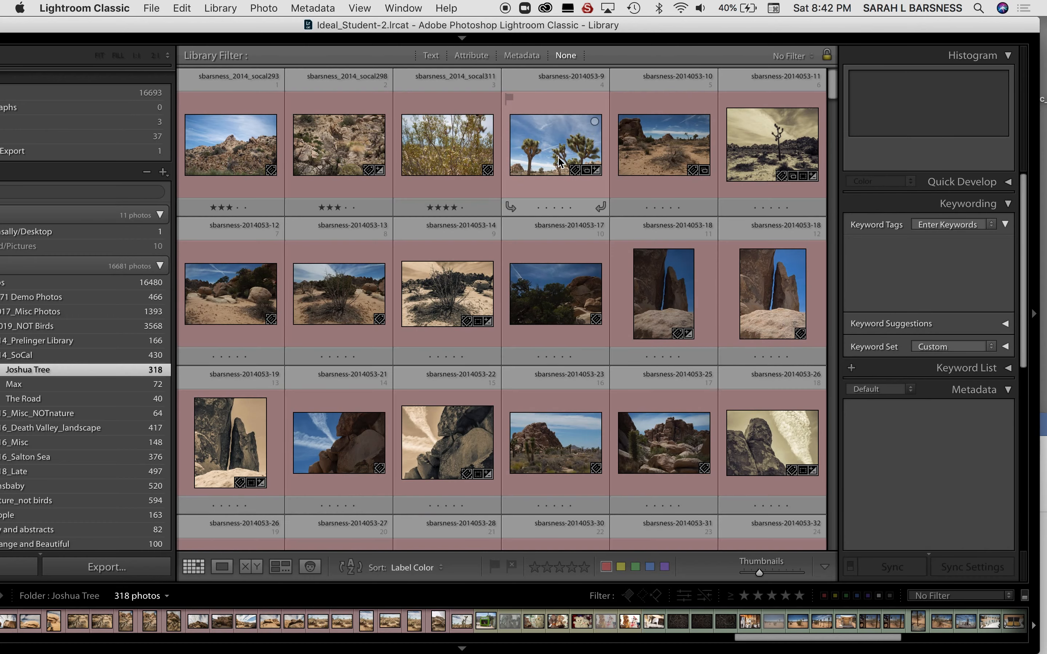
{"action": "left_click", "coordinate": [562, 154]}
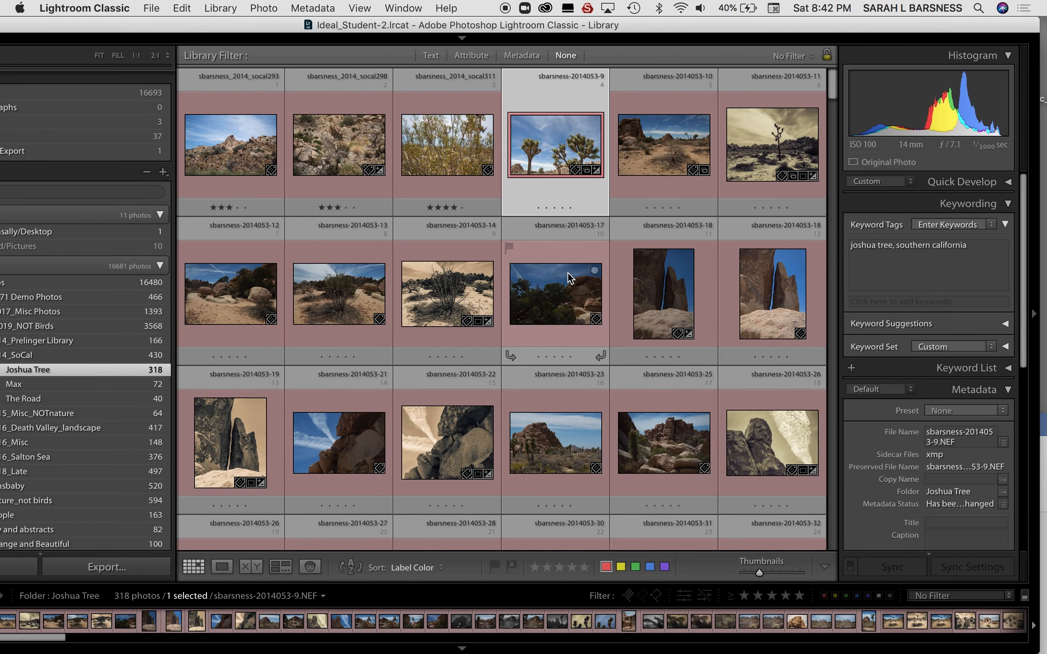
{"action": "scroll", "coordinate": [567, 273], "scroll_direction": "down", "scroll_amount": 5}
{"action": "scroll", "coordinate": [568, 273], "scroll_direction": "down", "scroll_amount": 10}
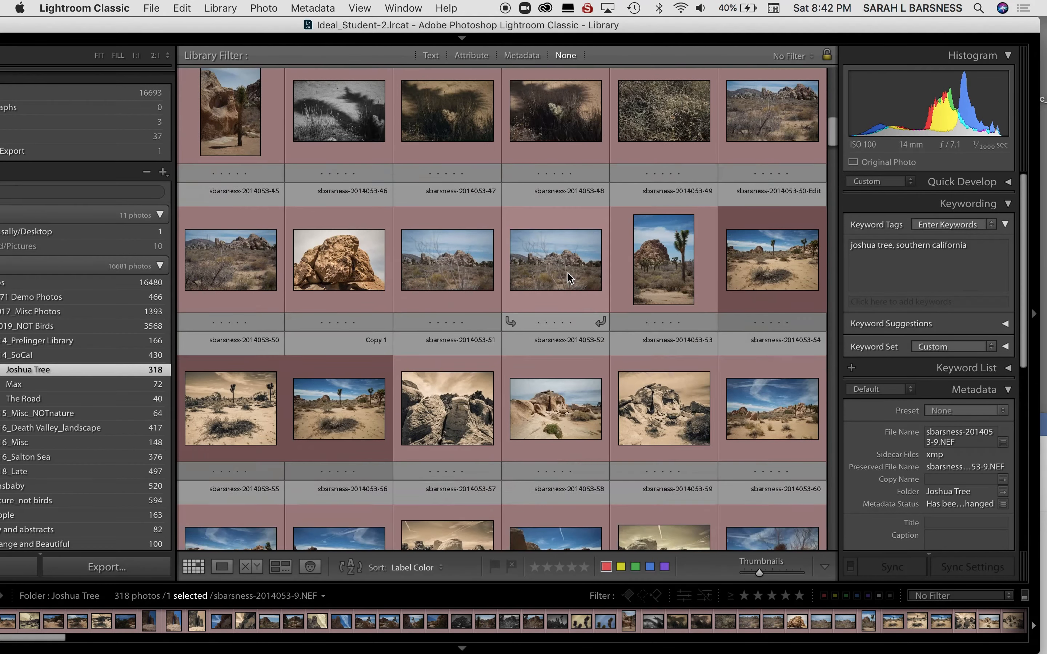
{"action": "scroll", "coordinate": [567, 277], "scroll_direction": "down", "scroll_amount": 8}
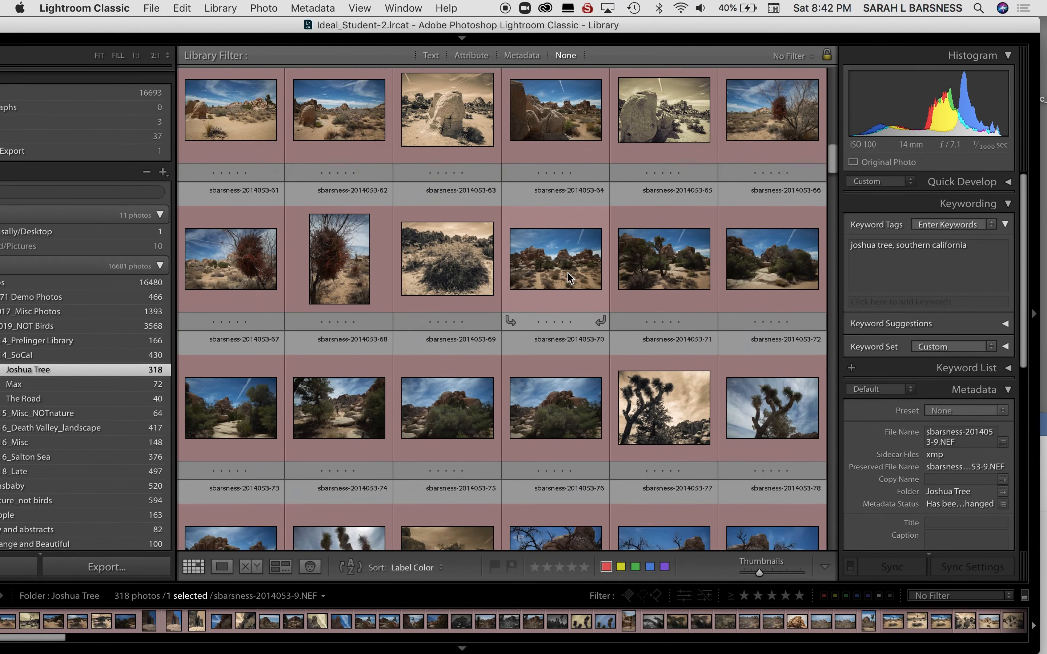
{"action": "scroll", "coordinate": [567, 277], "scroll_direction": "down", "scroll_amount": 8}
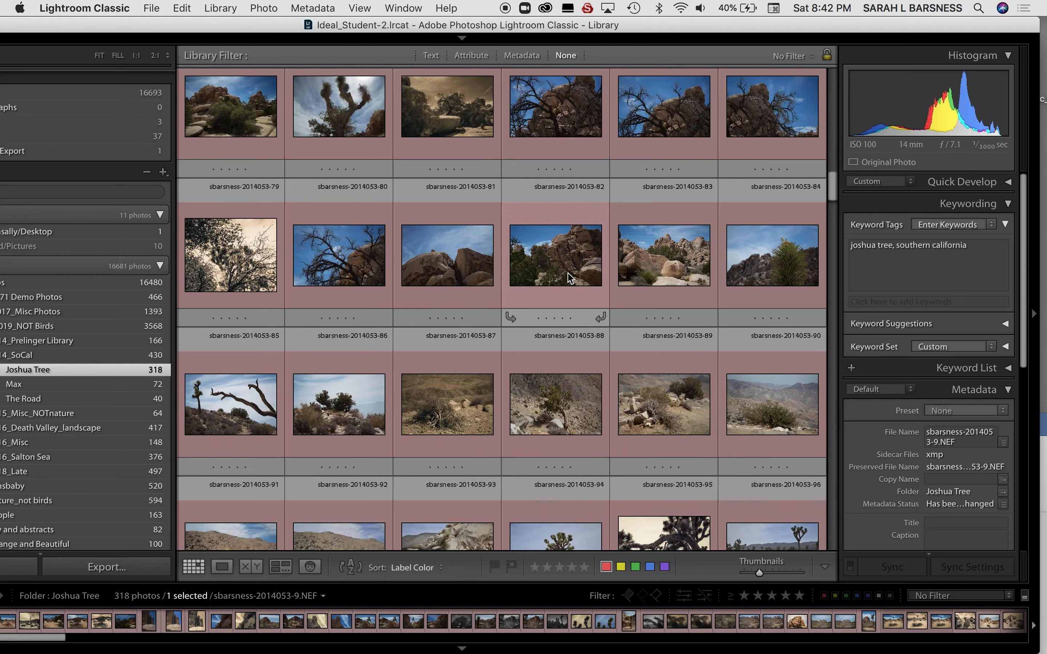
{"action": "scroll", "coordinate": [567, 276], "scroll_direction": "down", "scroll_amount": 10}
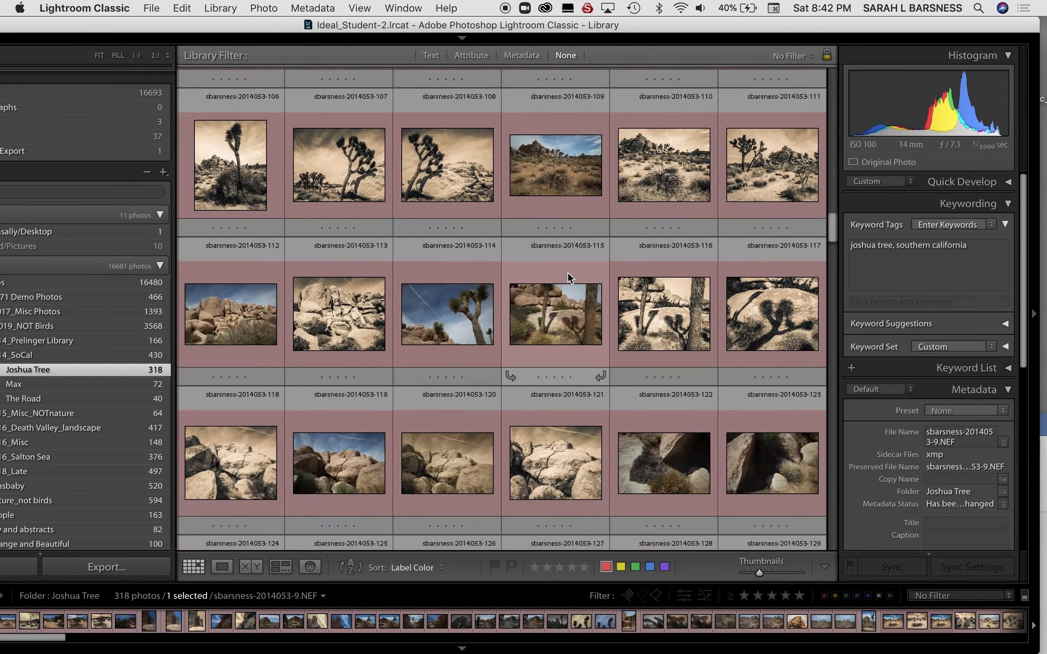
{"action": "scroll", "coordinate": [568, 275], "scroll_direction": "down", "scroll_amount": 10}
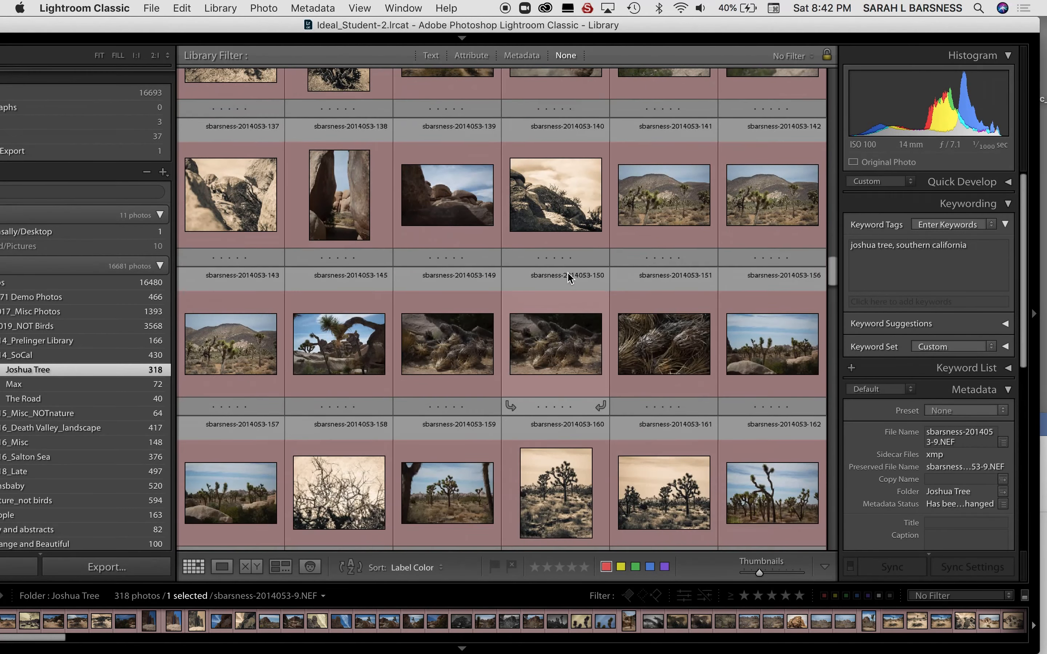
{"action": "scroll", "coordinate": [568, 277], "scroll_direction": "down", "scroll_amount": 10}
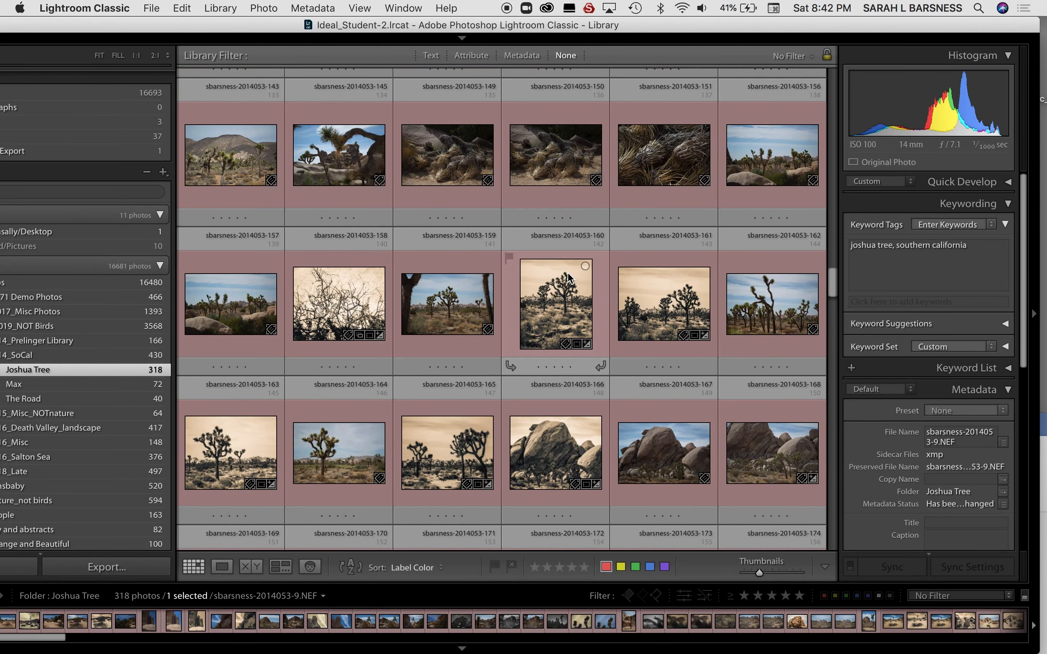
{"action": "scroll", "coordinate": [567, 277], "scroll_direction": "down", "scroll_amount": 10}
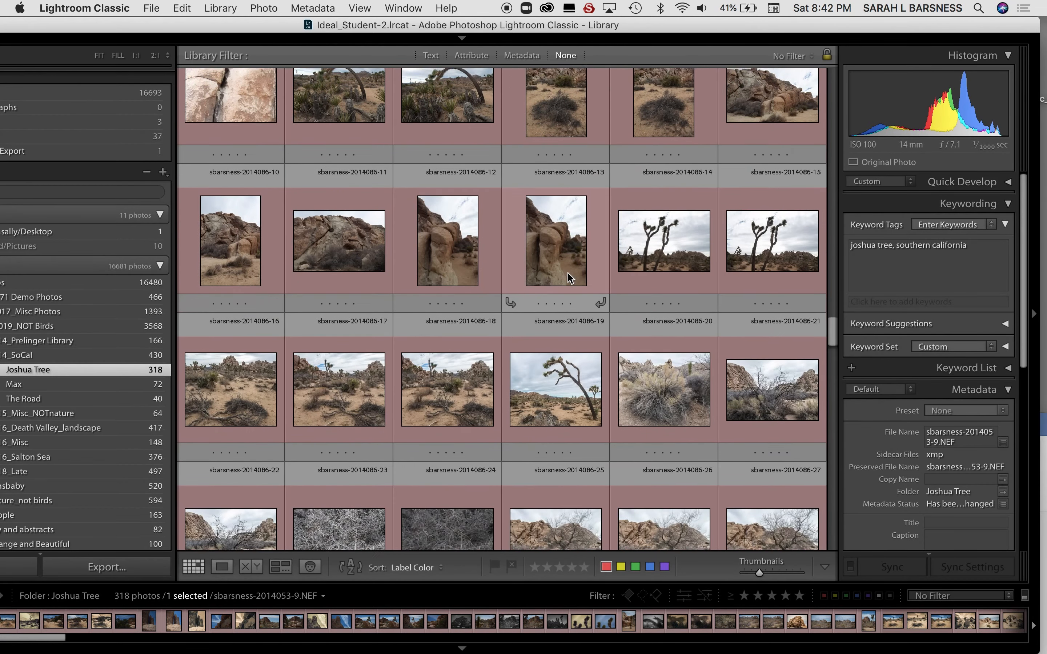
{"action": "scroll", "coordinate": [570, 278], "scroll_direction": "down", "scroll_amount": 10}
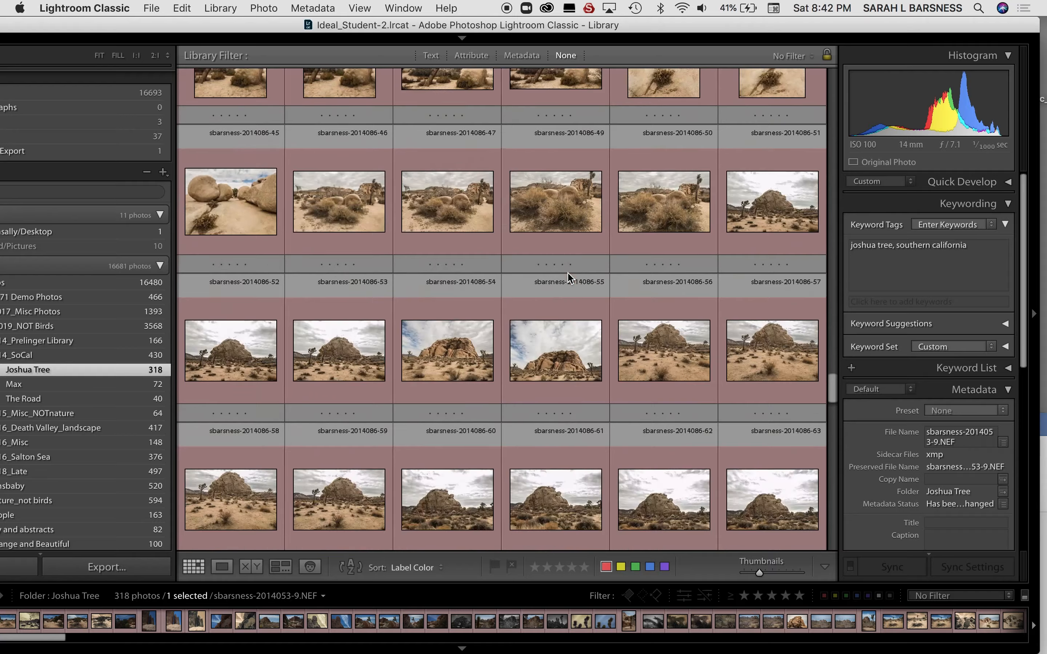
{"action": "scroll", "coordinate": [567, 273], "scroll_direction": "down", "scroll_amount": 10}
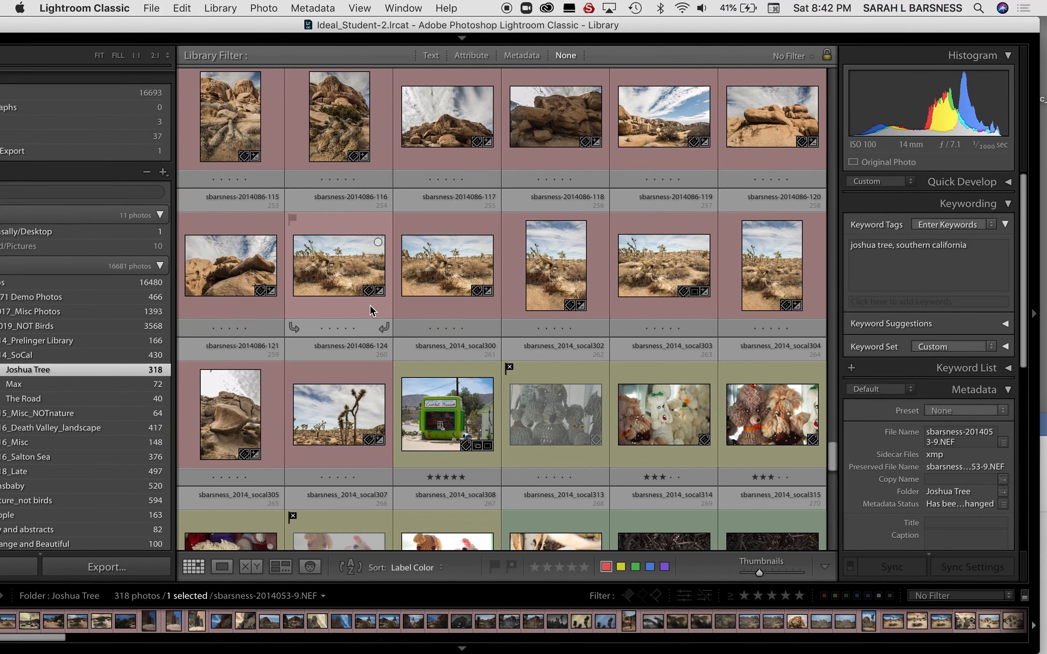
{"action": "left_click", "coordinate": [343, 399], "text": "shift"}
- Add the keyword "joshuaa tree national park" to the selected red-labelled photos
{"action": "left_click", "coordinate": [977, 250]}
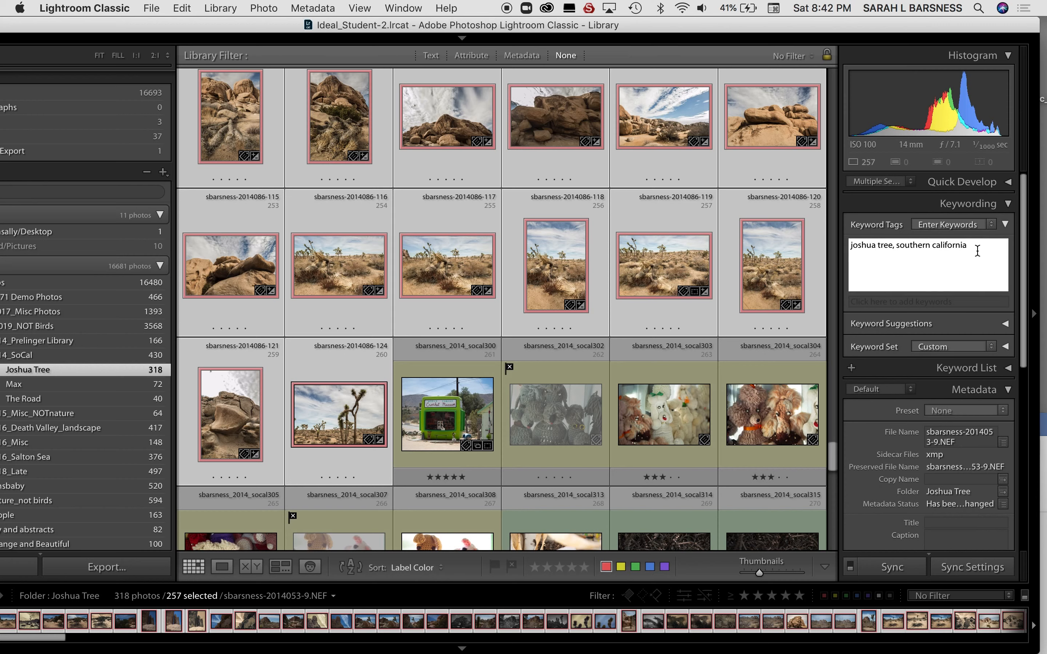
{"action": "type", "text": "joshuaa"}
{"action": "type", "text": "tree national park"}
{"action": "key", "text": "Return"}
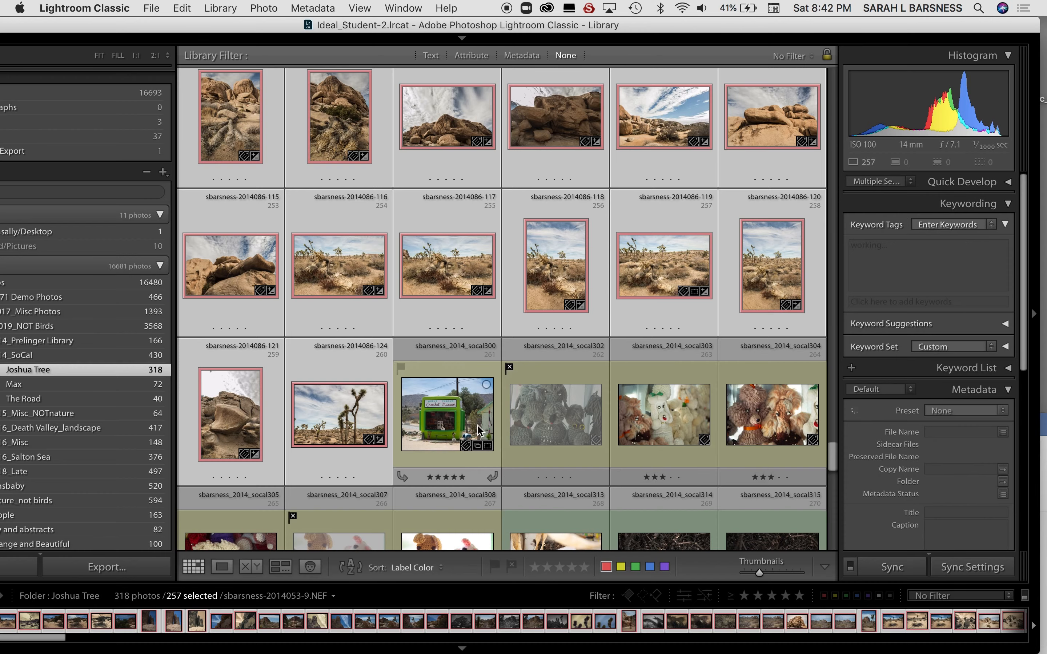
- Select the yellow-labelled photos from socal300 to socal308 and add the keyword "world famous crochet museum" to them
{"action": "left_click", "coordinate": [464, 434]}
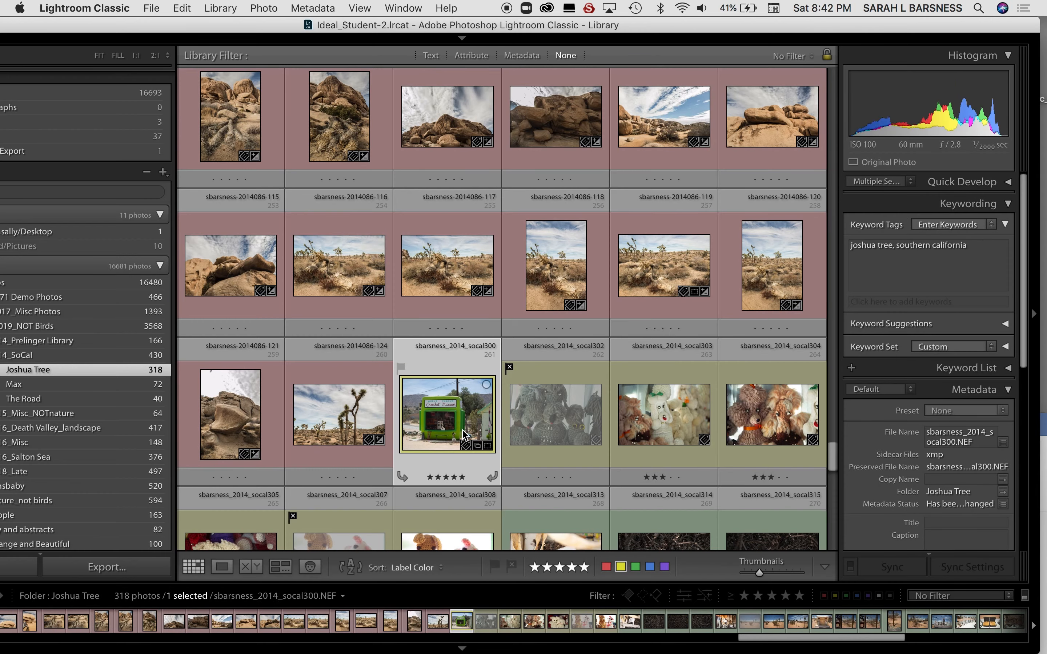
{"action": "scroll", "coordinate": [463, 430], "scroll_direction": "down", "scroll_amount": 8}
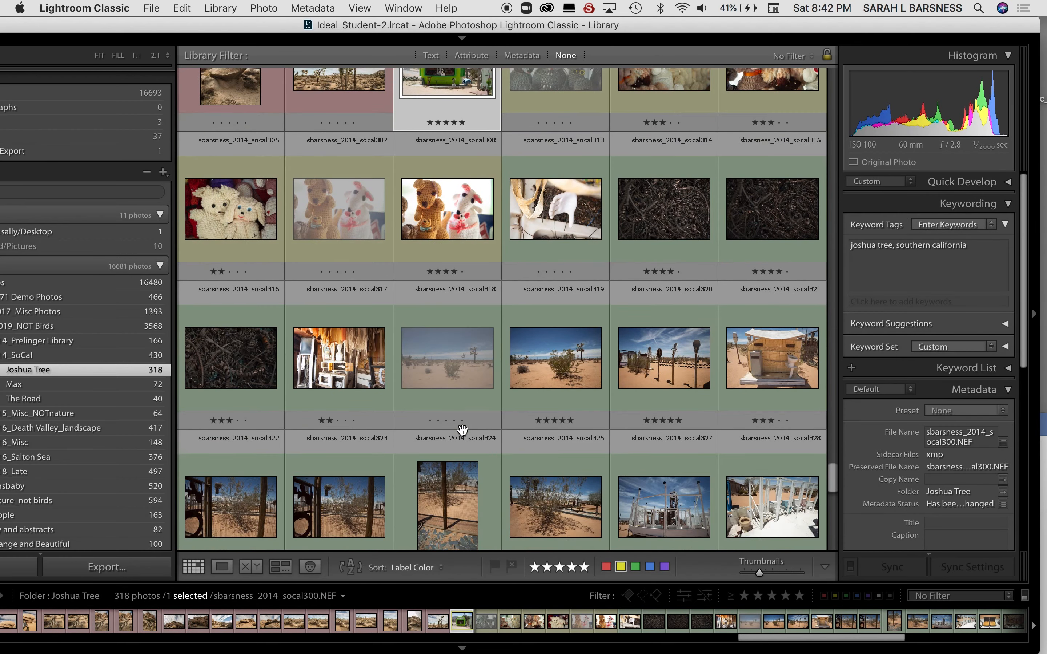
{"action": "left_click", "coordinate": [452, 232], "text": "shift"}
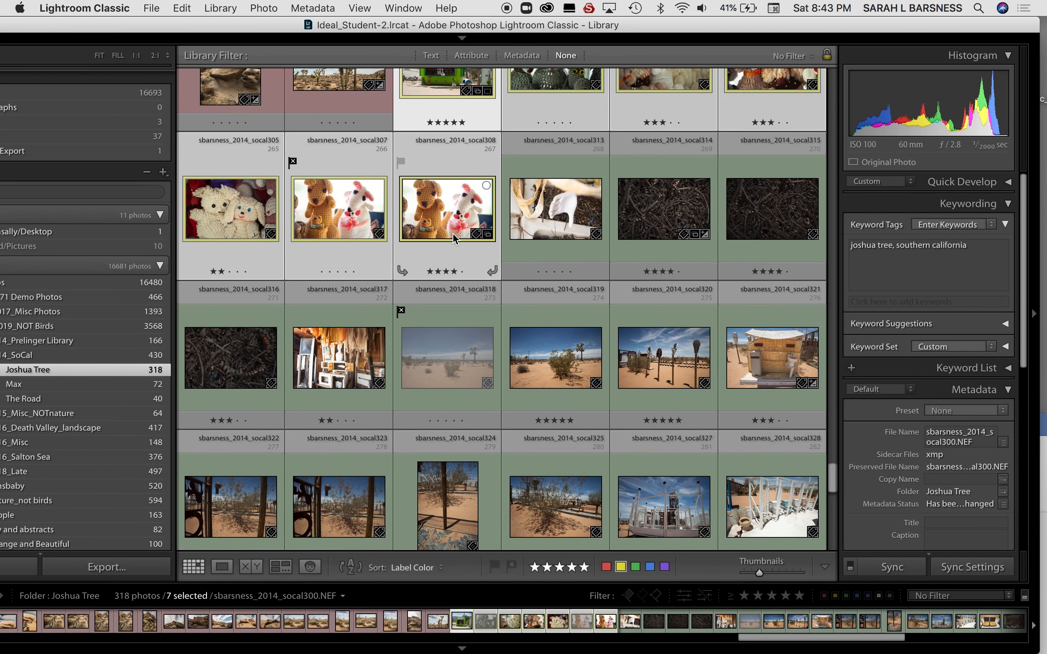
{"action": "left_click", "coordinate": [987, 255]}
{"action": "type", "text": ", world famous crochet museum"}
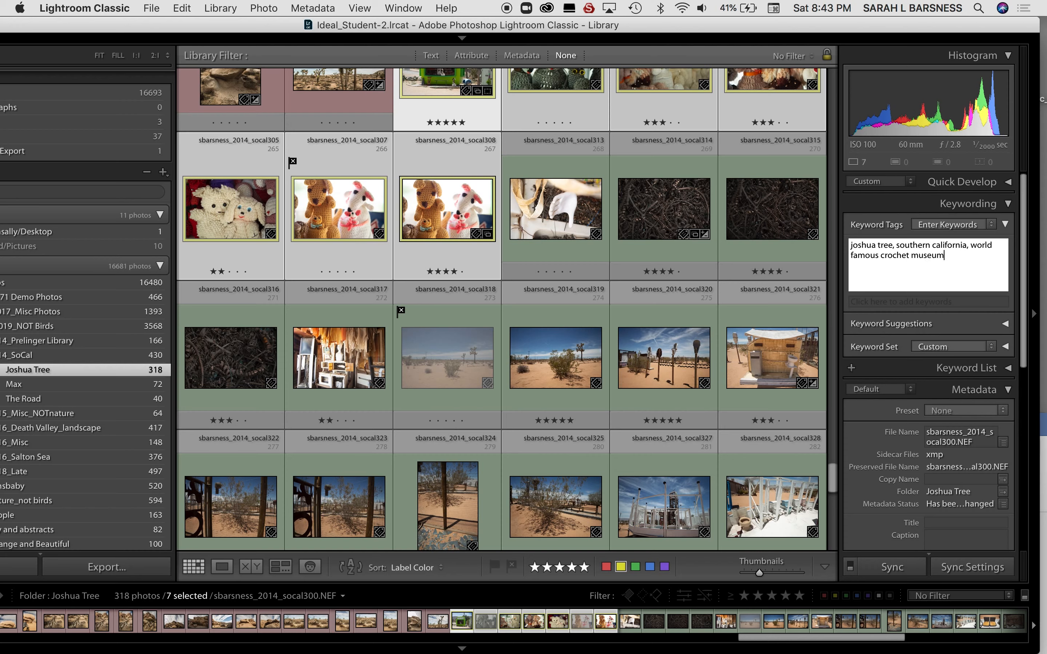
{"action": "key", "text": "Return"}
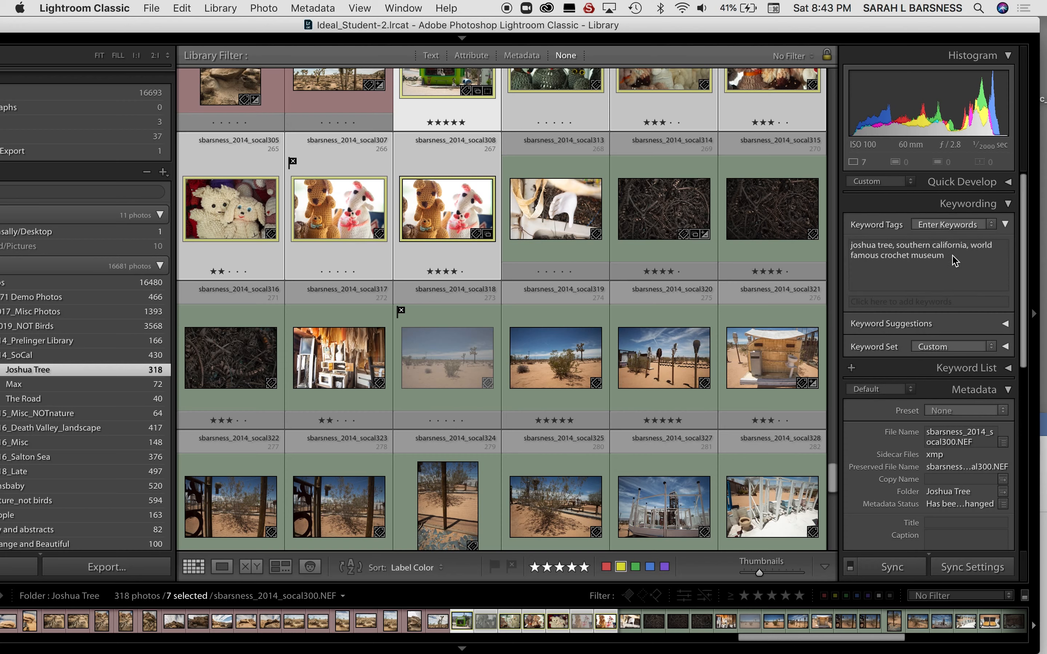
- Add the keyword "art installation" to the green-labelled photos from socal313 to 2014053-8 and clear the selection
{"action": "left_click", "coordinate": [561, 223]}
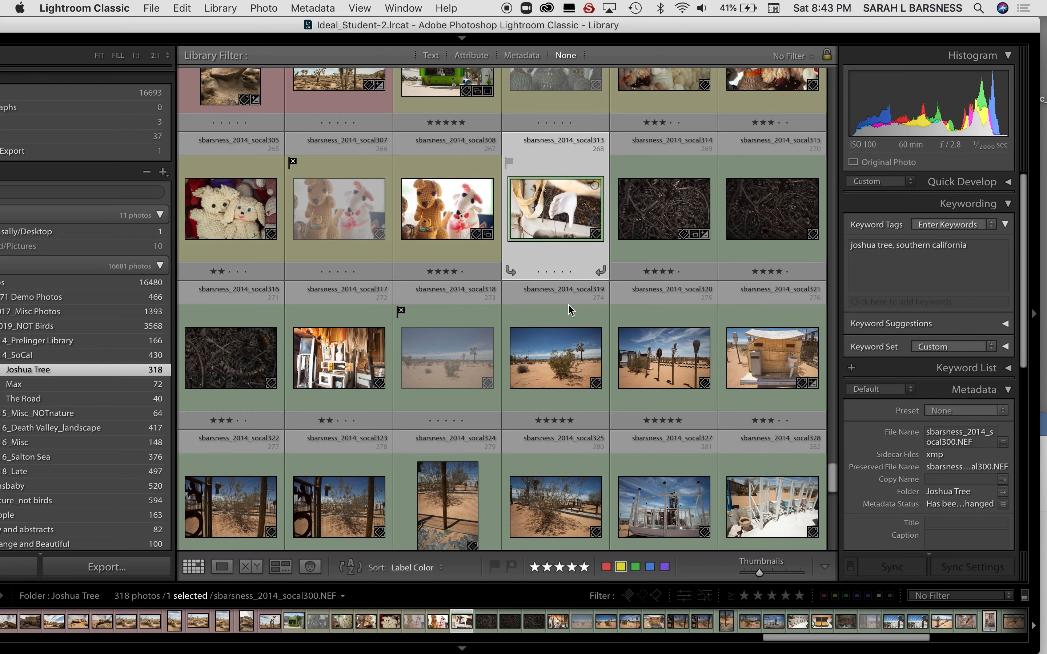
{"action": "scroll", "coordinate": [568, 298], "scroll_direction": "down", "scroll_amount": 10}
{"action": "scroll", "coordinate": [568, 299], "scroll_direction": "down", "scroll_amount": 2}
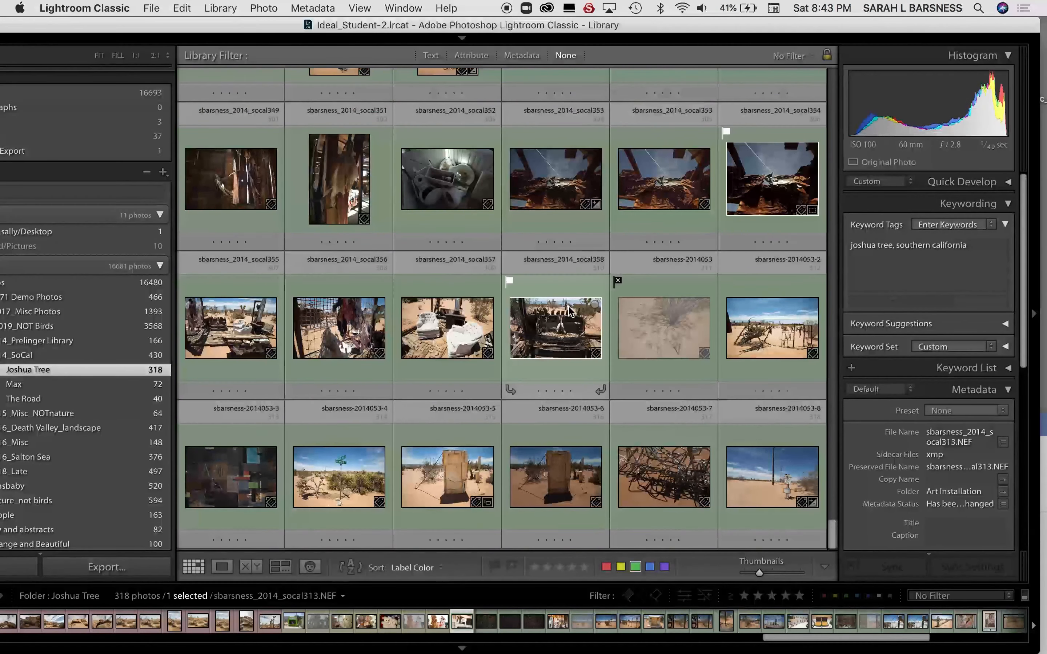
{"action": "left_click", "coordinate": [786, 467], "text": "shift"}
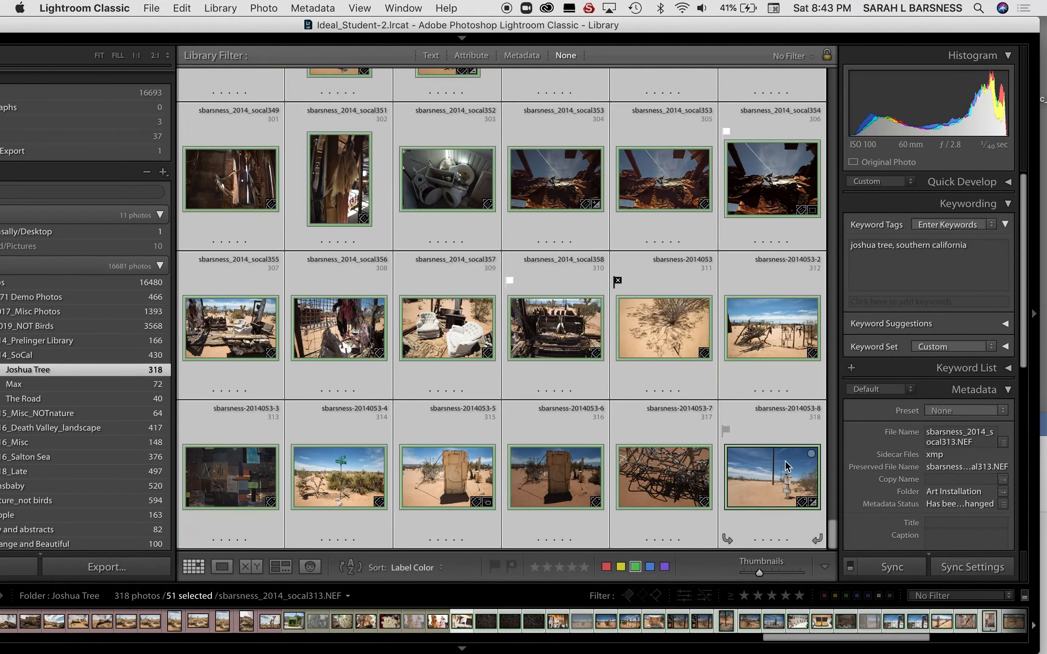
{"action": "left_click", "coordinate": [980, 250]}
{"action": "type", "text": ", art instal"}
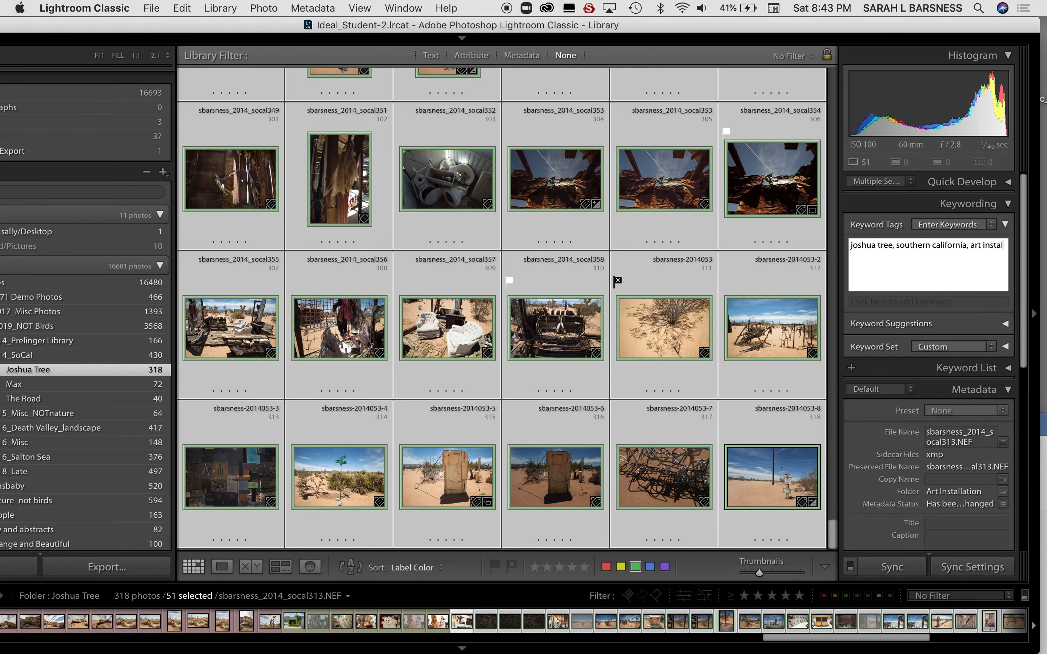
{"action": "type", "text": "lation"}
{"action": "key", "text": "Return"}
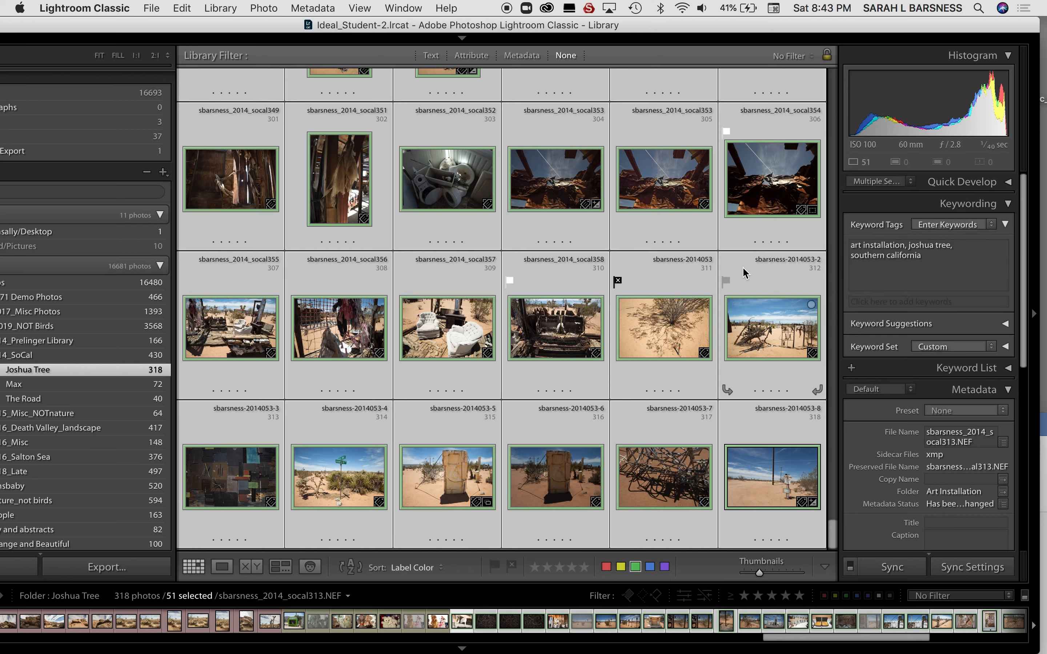
{"action": "key", "text": "super+d"}
{"action": "scroll", "coordinate": [603, 205], "scroll_direction": "up", "scroll_amount": 15}
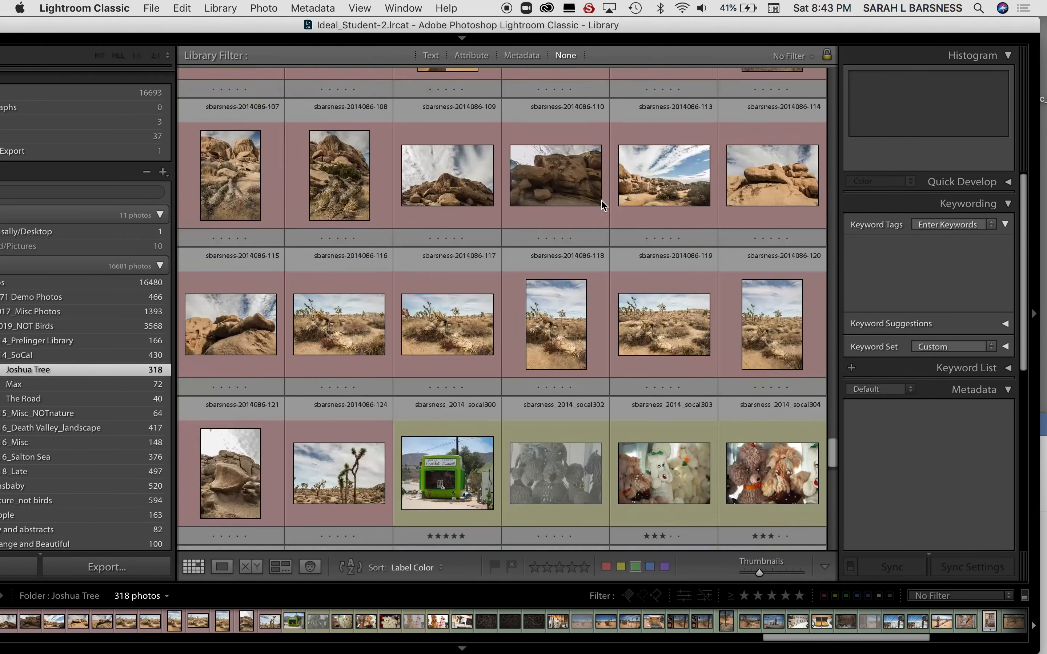
{"action": "scroll", "coordinate": [601, 204], "scroll_direction": "up", "scroll_amount": 2}
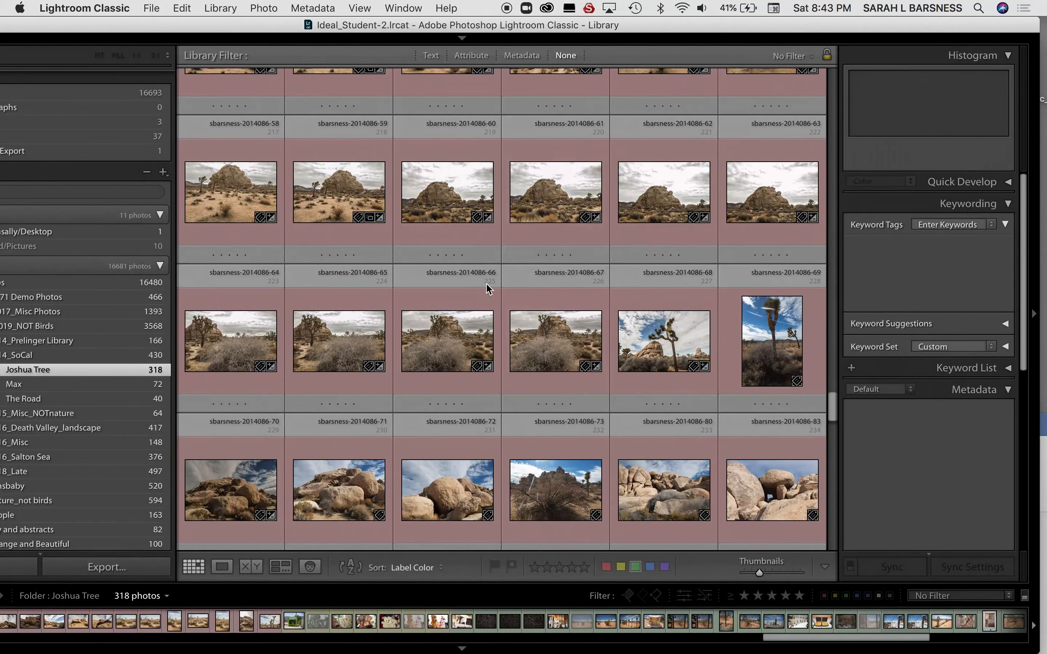
{"action": "scroll", "coordinate": [432, 204], "scroll_direction": "up", "scroll_amount": 12}
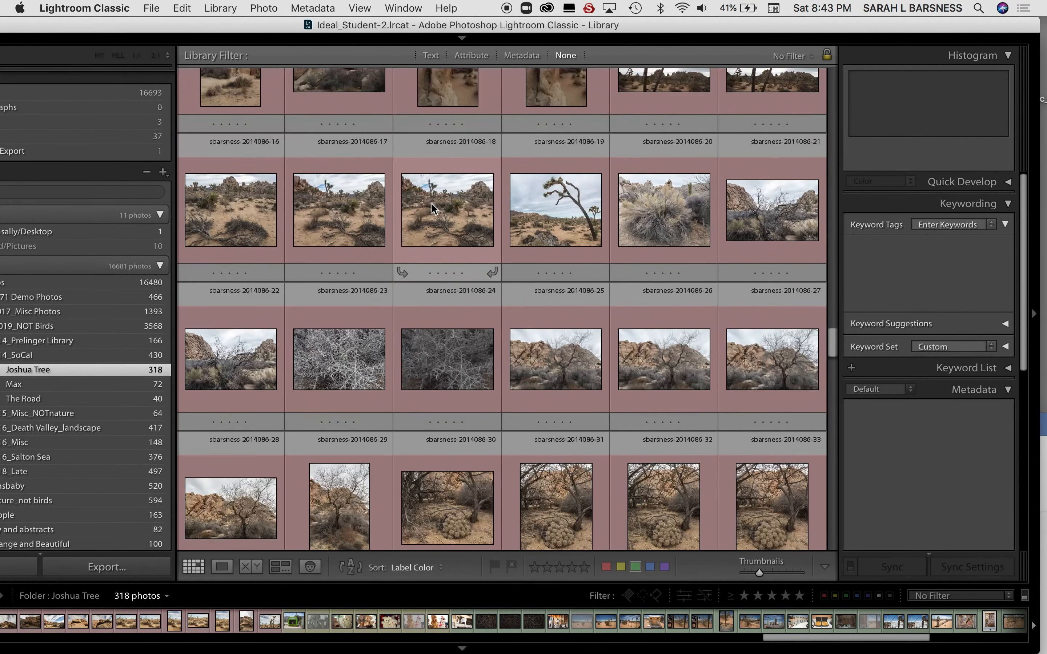
{"action": "scroll", "coordinate": [517, 338], "scroll_direction": "up", "scroll_amount": 15}
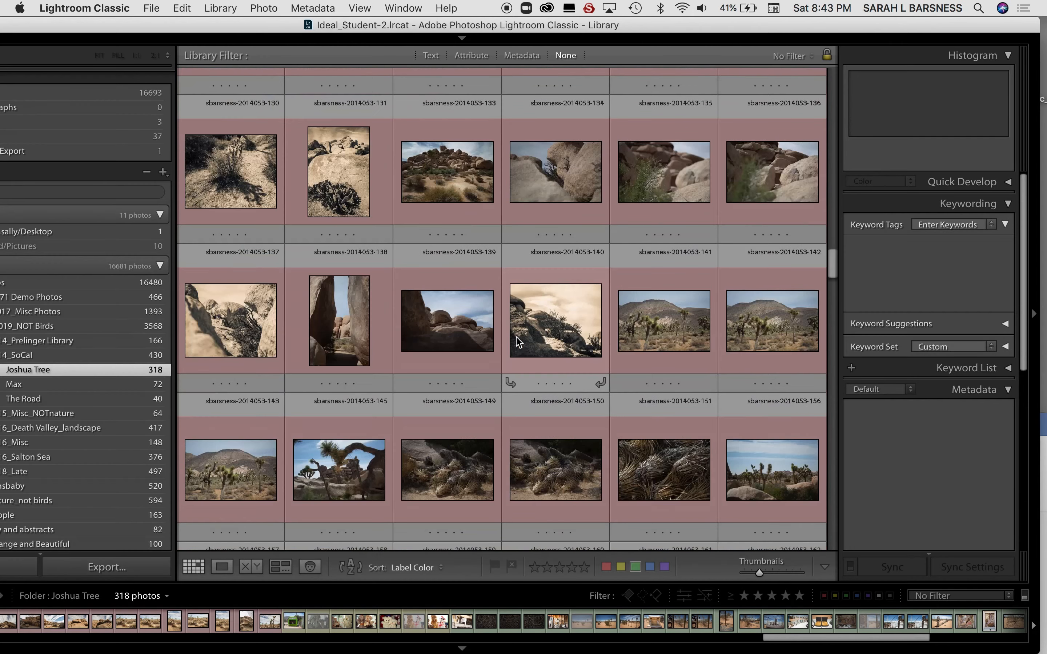
{"action": "left_click", "coordinate": [537, 189]}
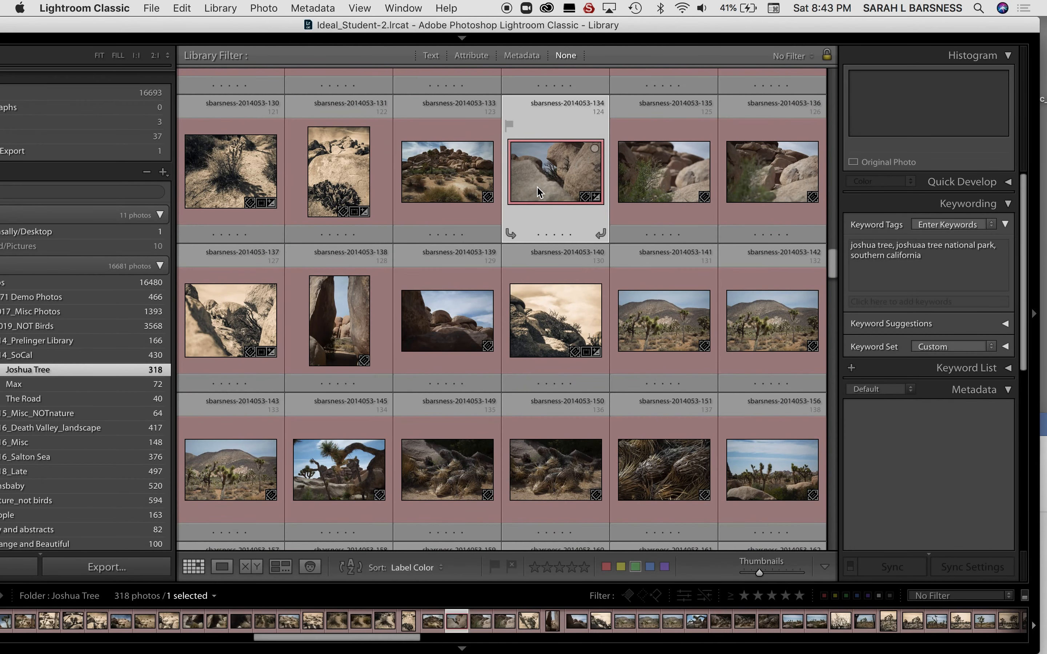
{"action": "left_click", "coordinate": [775, 165], "text": "shift"}
{"action": "left_click", "coordinate": [974, 262]}
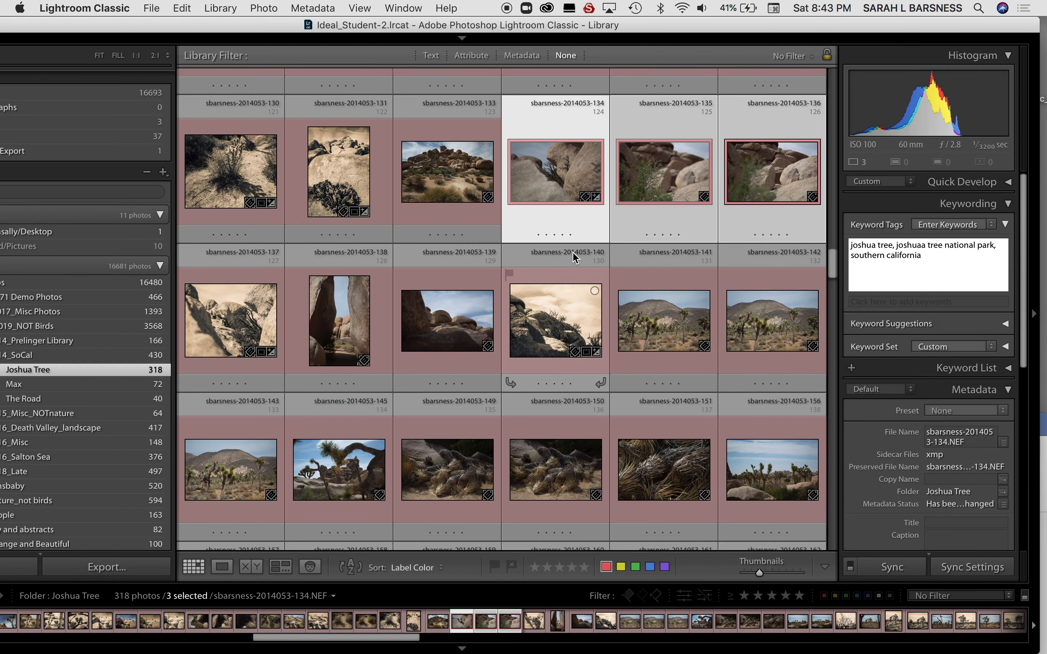
{"action": "scroll", "coordinate": [572, 256], "scroll_direction": "up", "scroll_amount": 20}
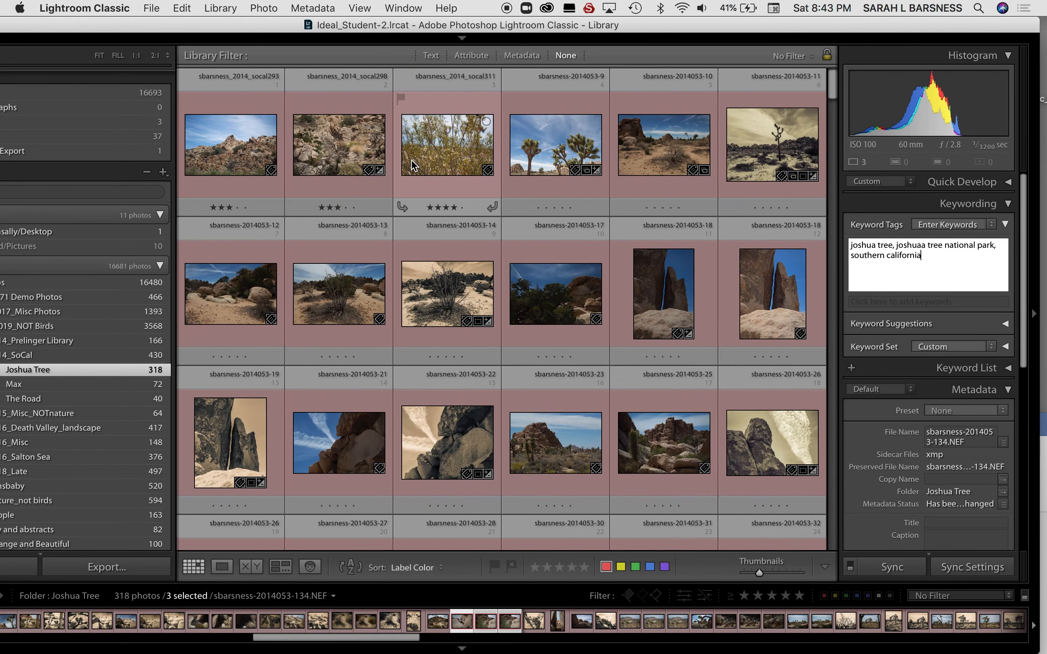
{"action": "key", "text": "super+d"}
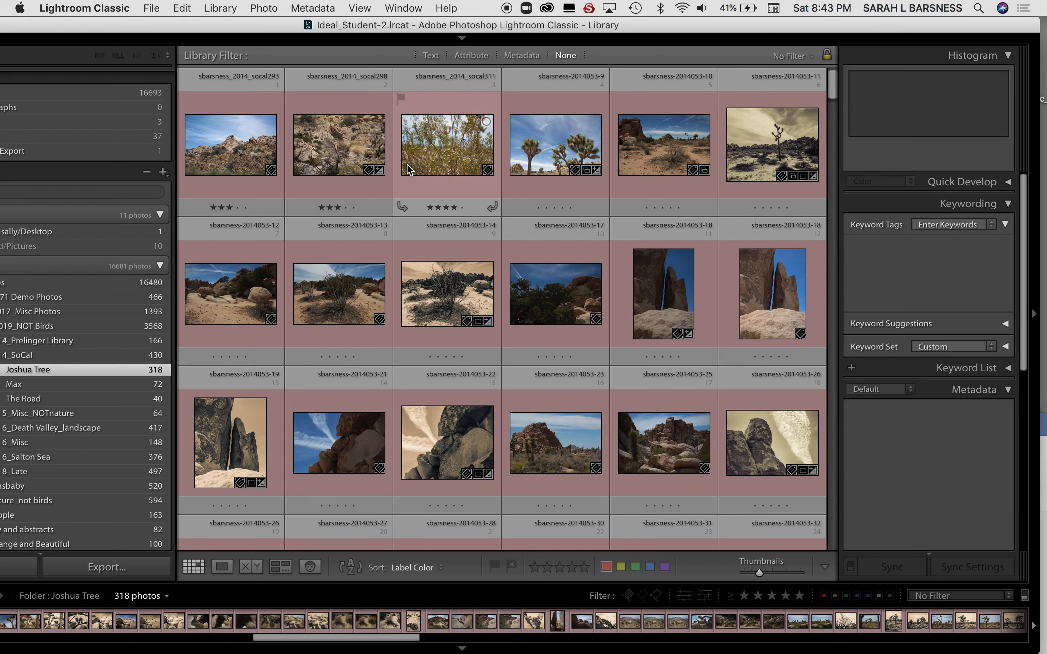
- Compare the keywords of photo socal311 with those of photo 2014053-22
{"action": "left_click", "coordinate": [411, 161]}
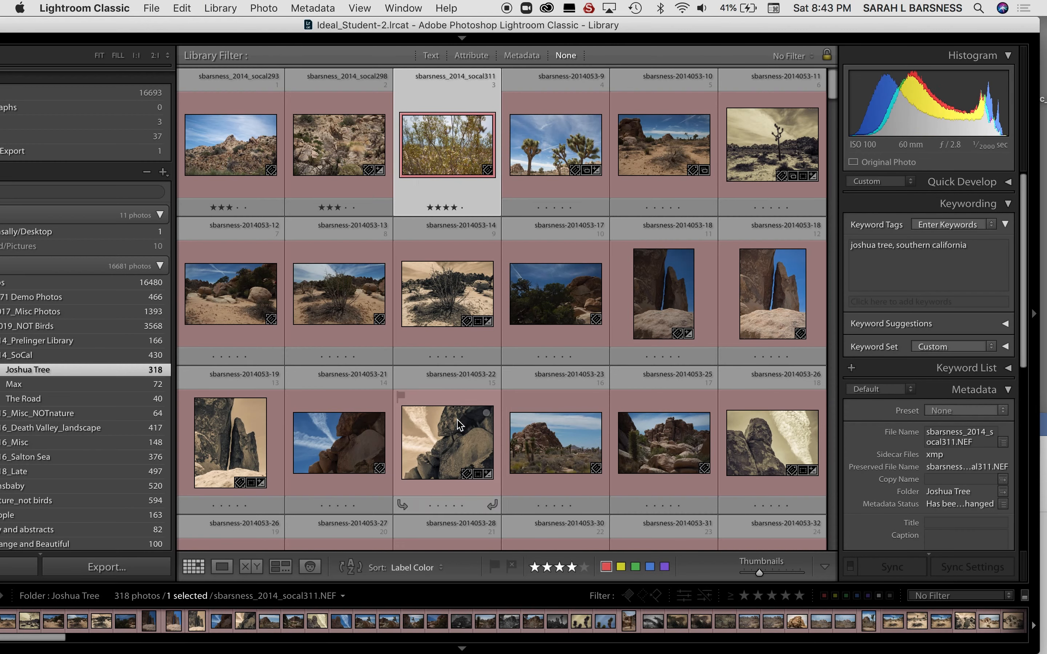
{"action": "left_click", "coordinate": [460, 431]}
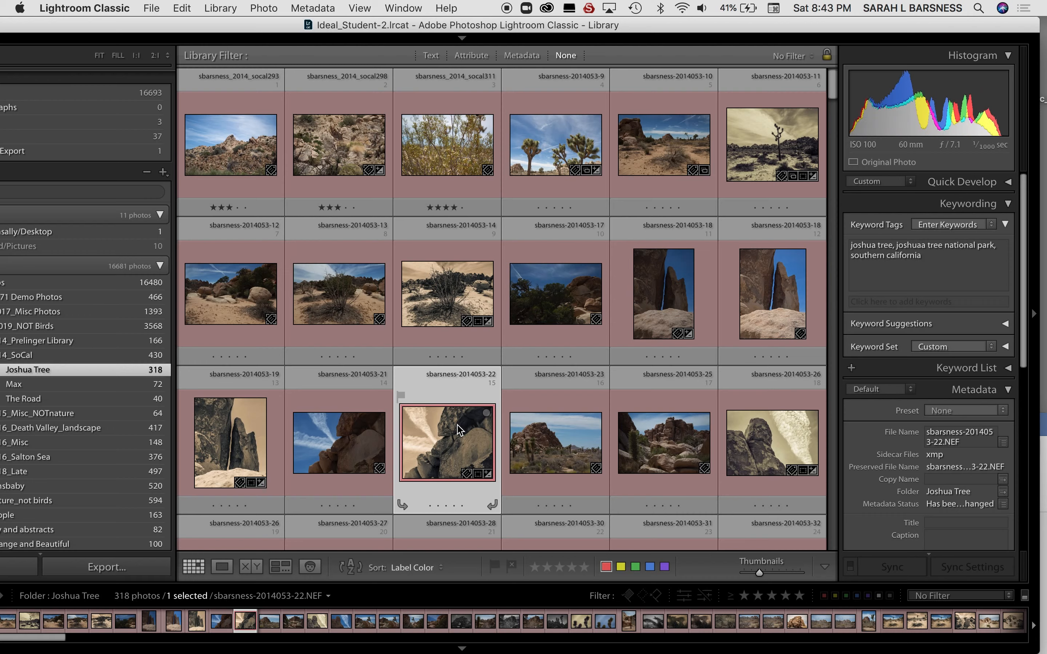
{"action": "left_click", "coordinate": [446, 152]}
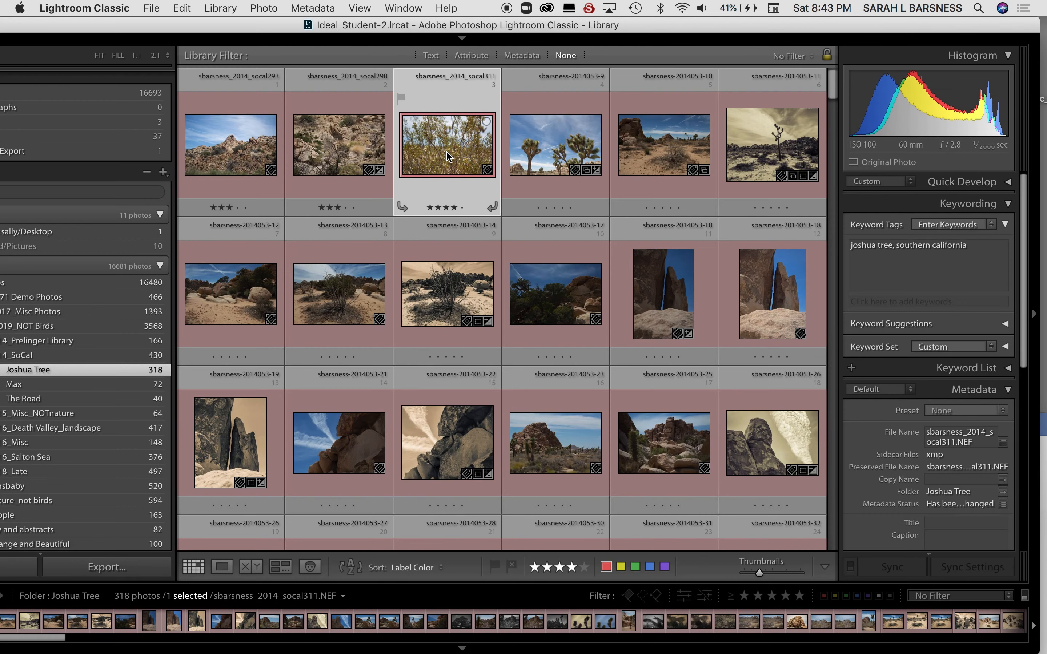
{"action": "left_click", "coordinate": [465, 436]}
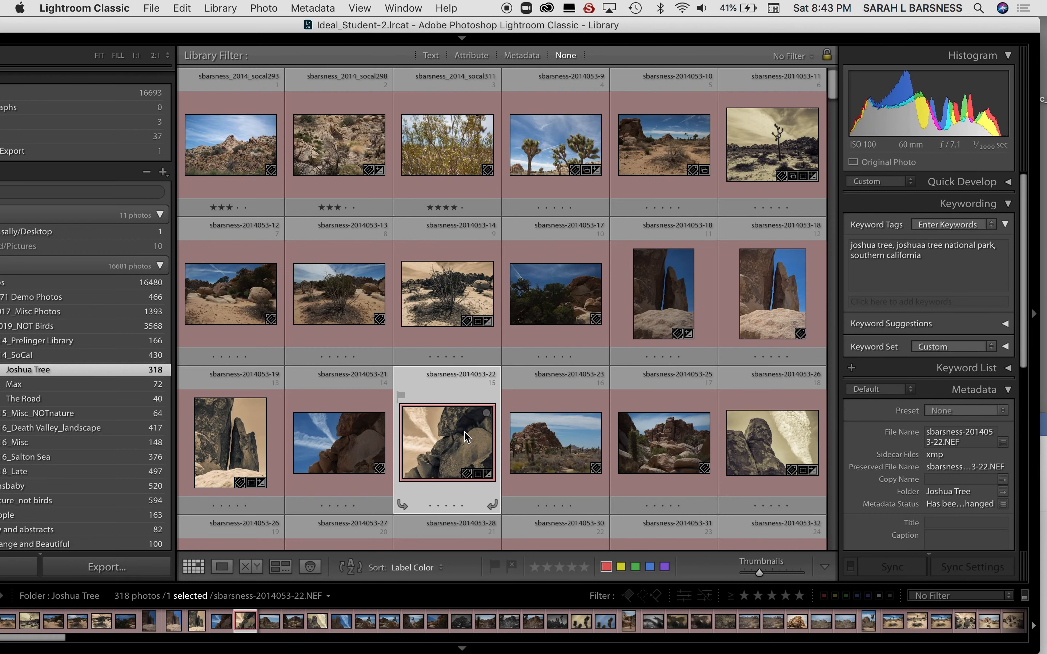
{"action": "scroll", "coordinate": [464, 436], "scroll_direction": "down", "scroll_amount": 10}
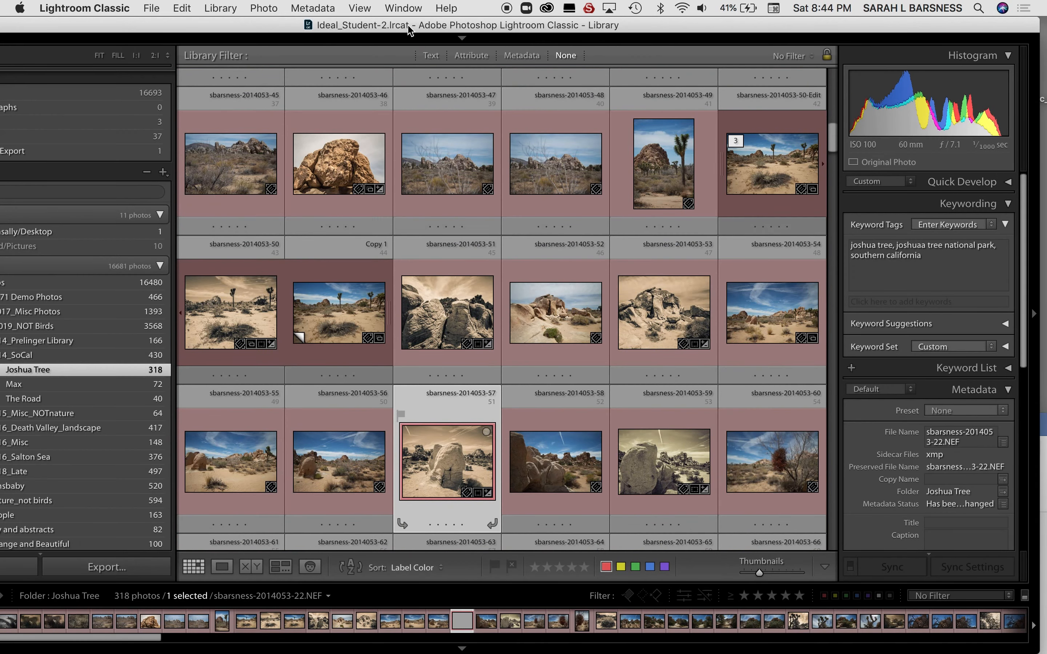
- Collapse the 2014_2019_NOT Birds folder and show the photos of the whole Demo Photos folder
{"action": "left_click_drag", "start_coordinate": [409, 28], "coordinate": [498, 28]}
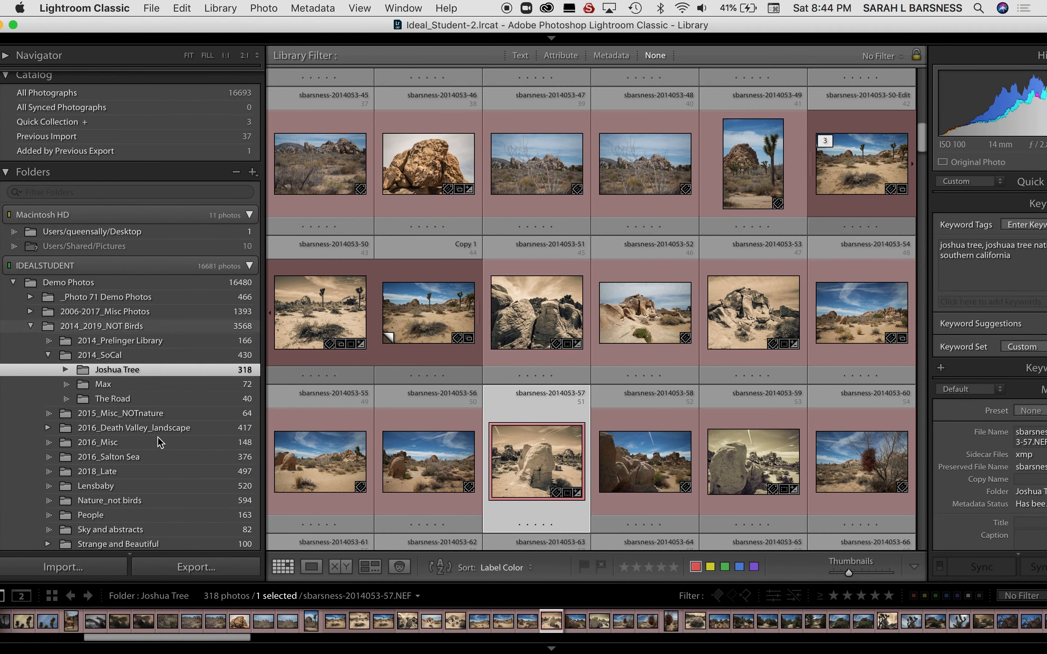
{"action": "left_click", "coordinate": [63, 328]}
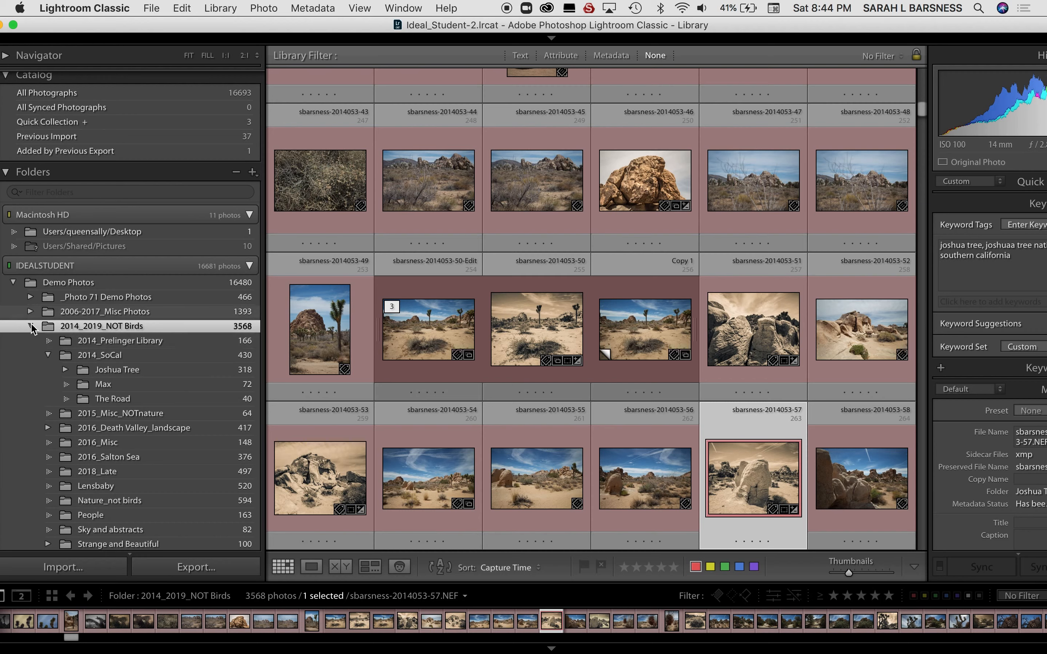
{"action": "left_click", "coordinate": [30, 326]}
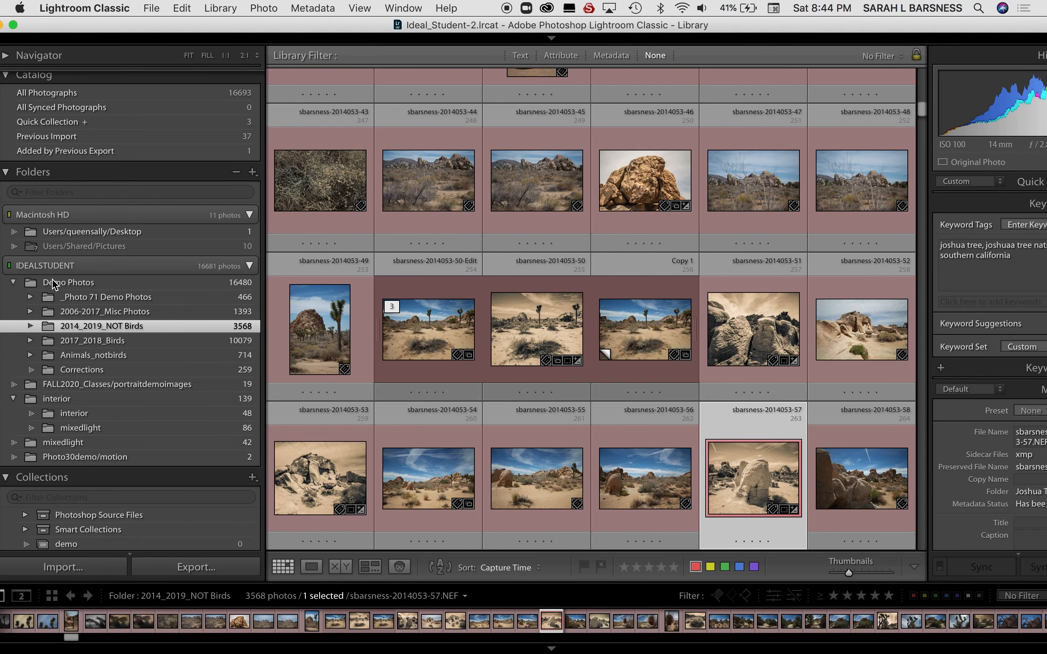
{"action": "left_click", "coordinate": [76, 286]}
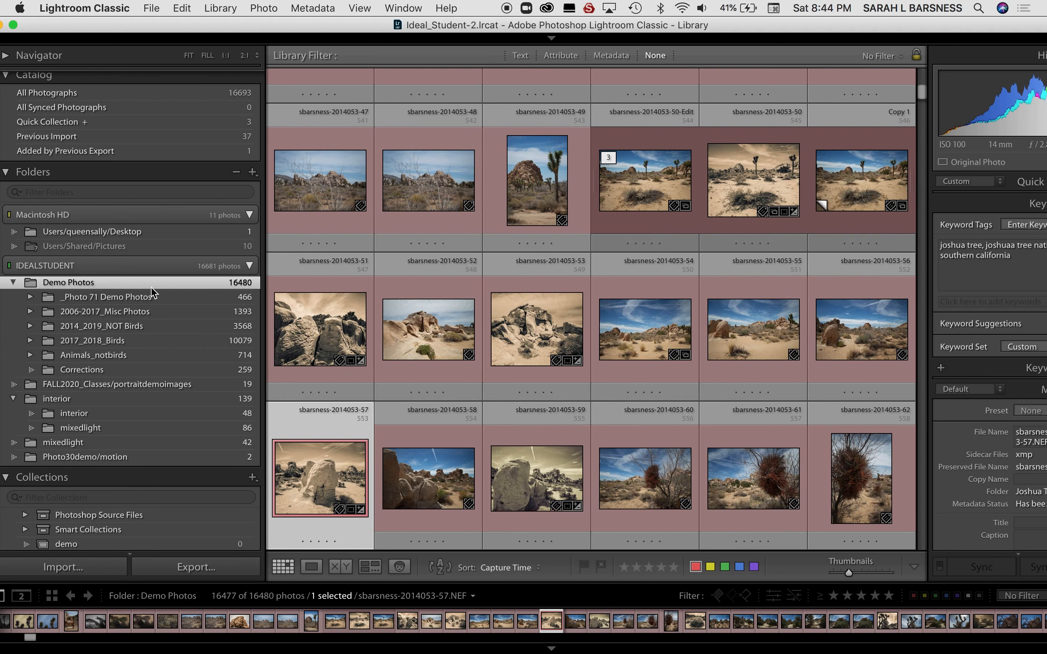
- Collapse the Demo Photos folder and the folder list of the IDEALSTUDENT drive
{"action": "scroll", "coordinate": [255, 268], "scroll_direction": "up", "scroll_amount": 1}
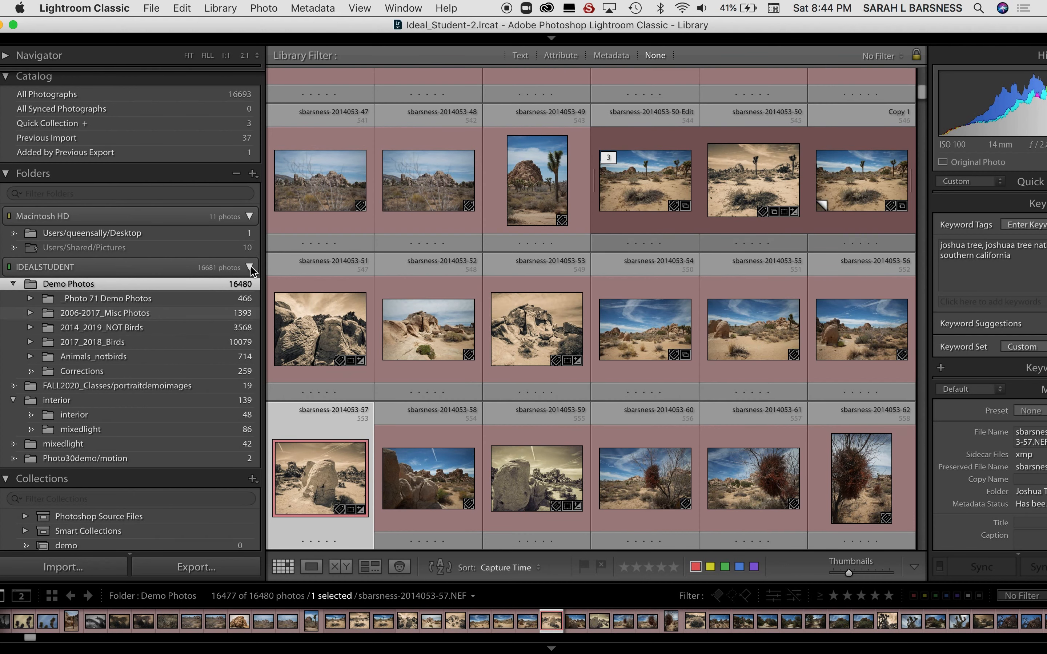
{"action": "scroll", "coordinate": [184, 328], "scroll_direction": "up", "scroll_amount": 3}
{"action": "scroll", "coordinate": [184, 327], "scroll_direction": "down", "scroll_amount": 2}
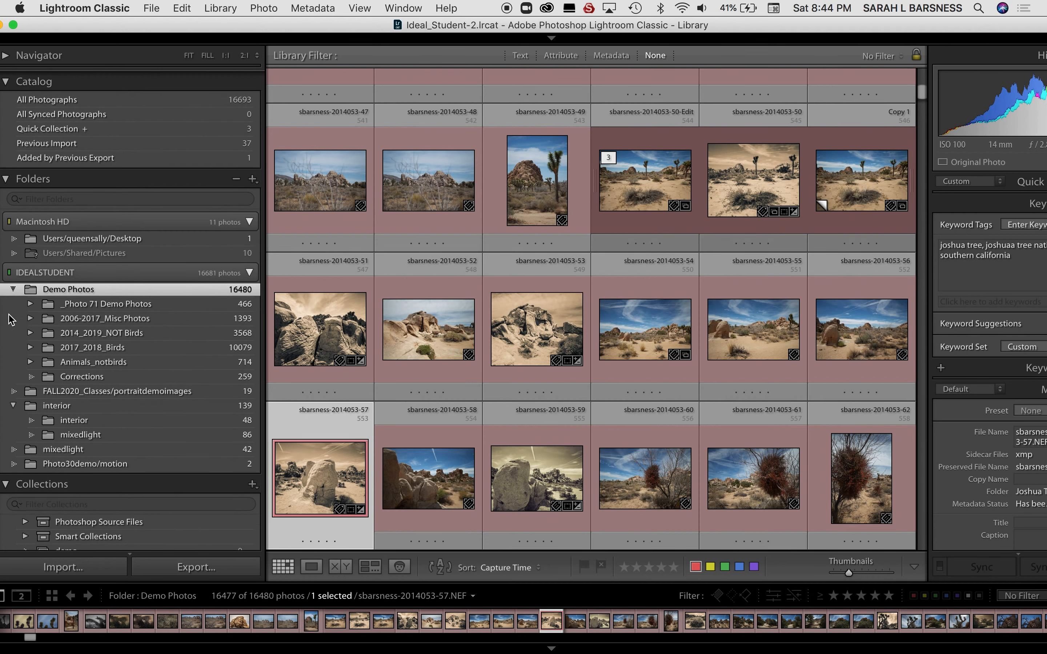
{"action": "scroll", "coordinate": [13, 295], "scroll_direction": "down", "scroll_amount": 1}
{"action": "left_click", "coordinate": [14, 285]}
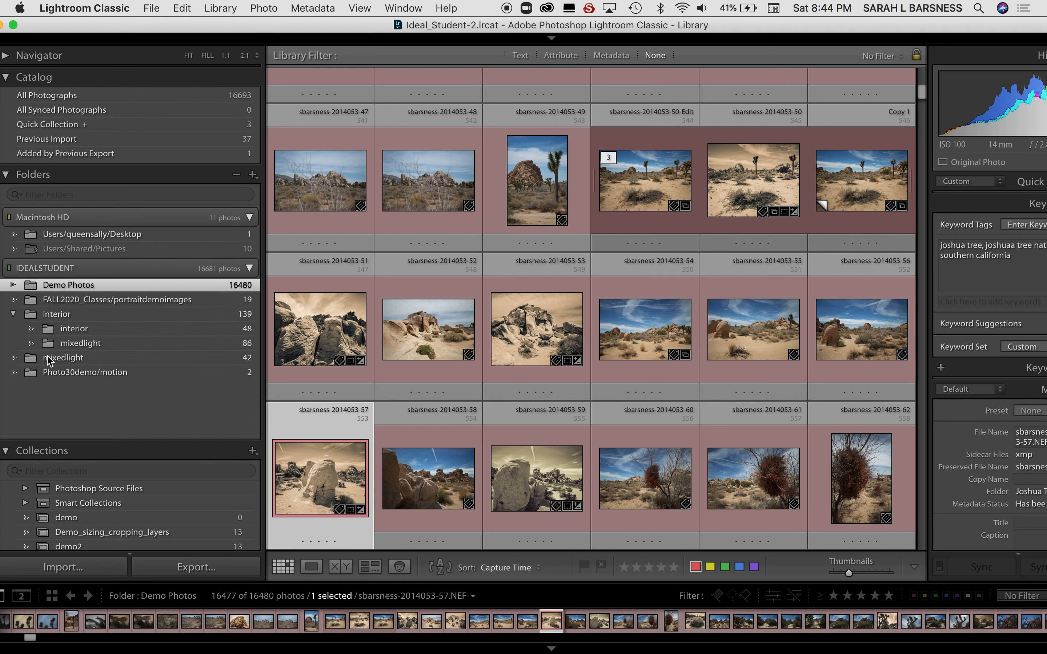
{"action": "left_click", "coordinate": [111, 270]}
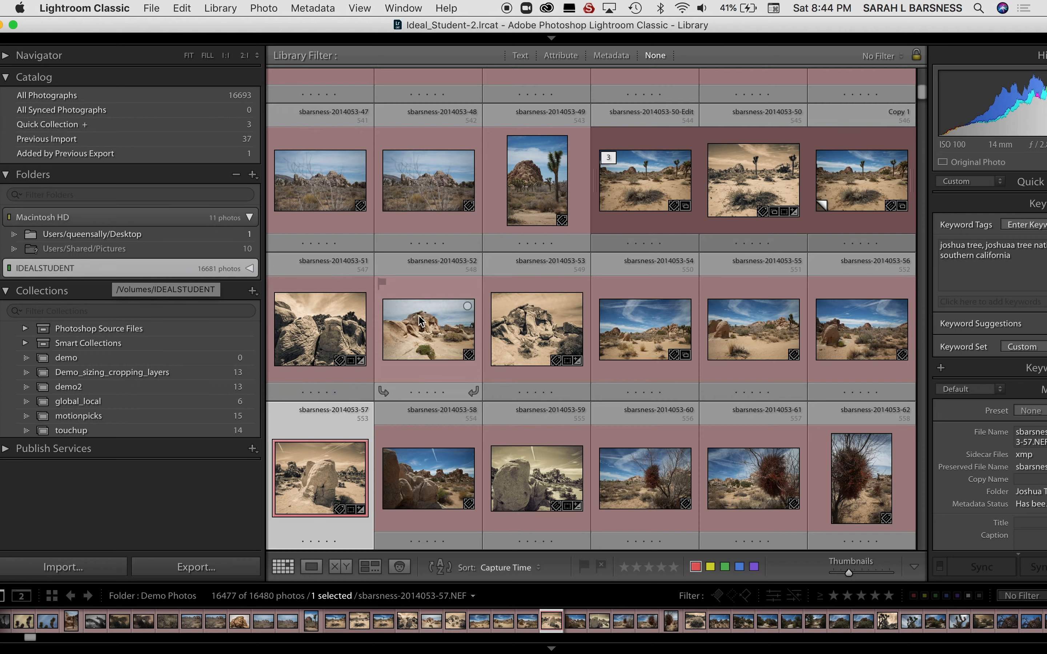
{"action": "scroll", "coordinate": [514, 343], "scroll_direction": "up", "scroll_amount": 20}
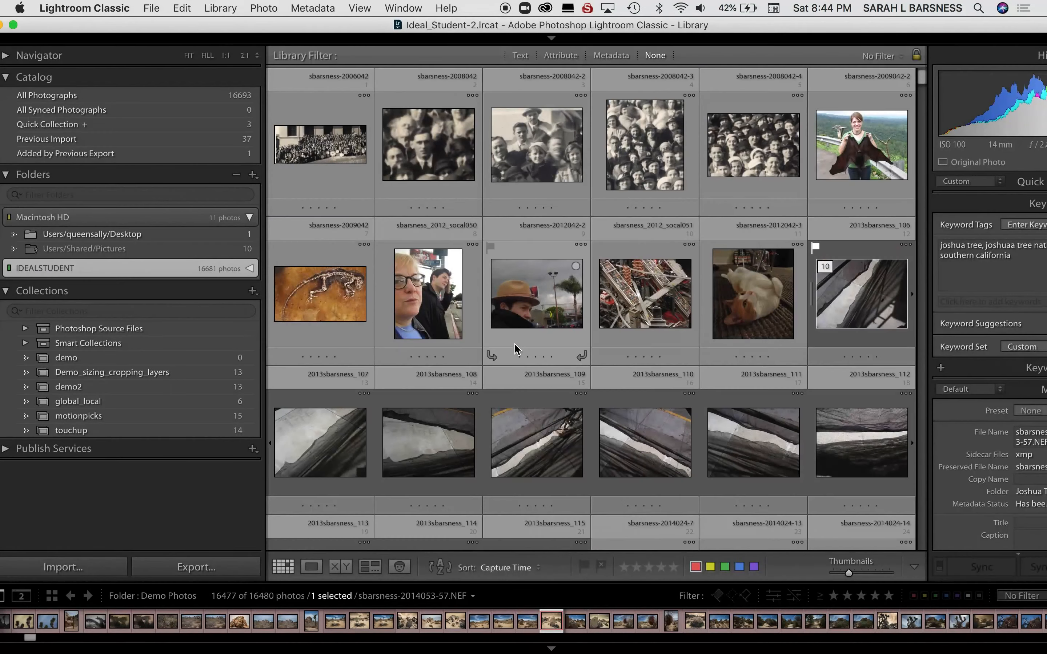
{"action": "left_click", "coordinate": [173, 268]}
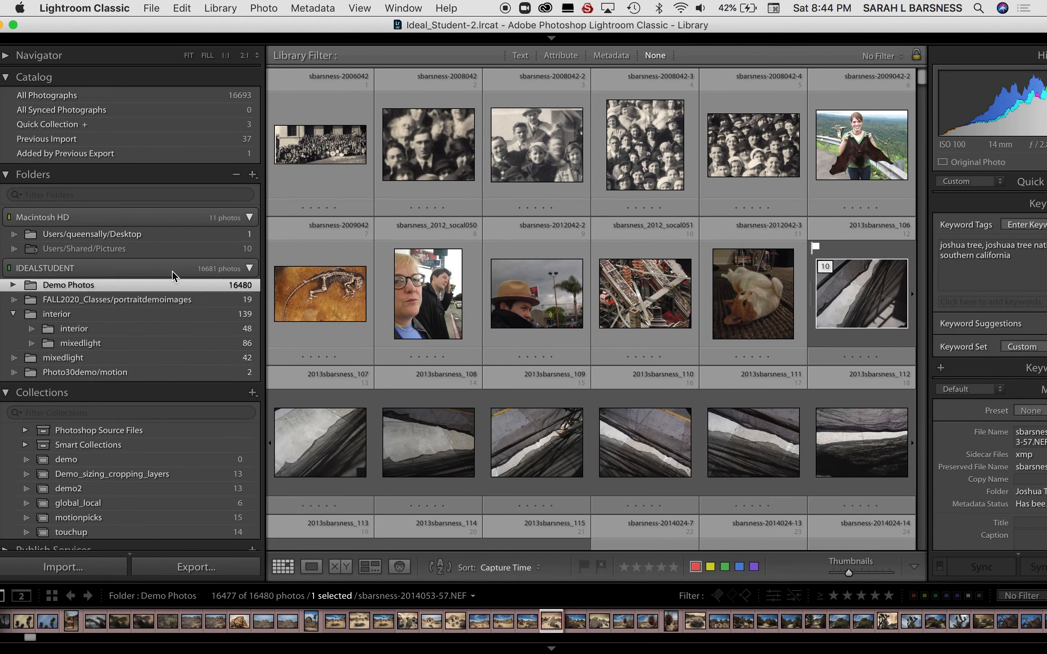
{"action": "left_click", "coordinate": [212, 268]}
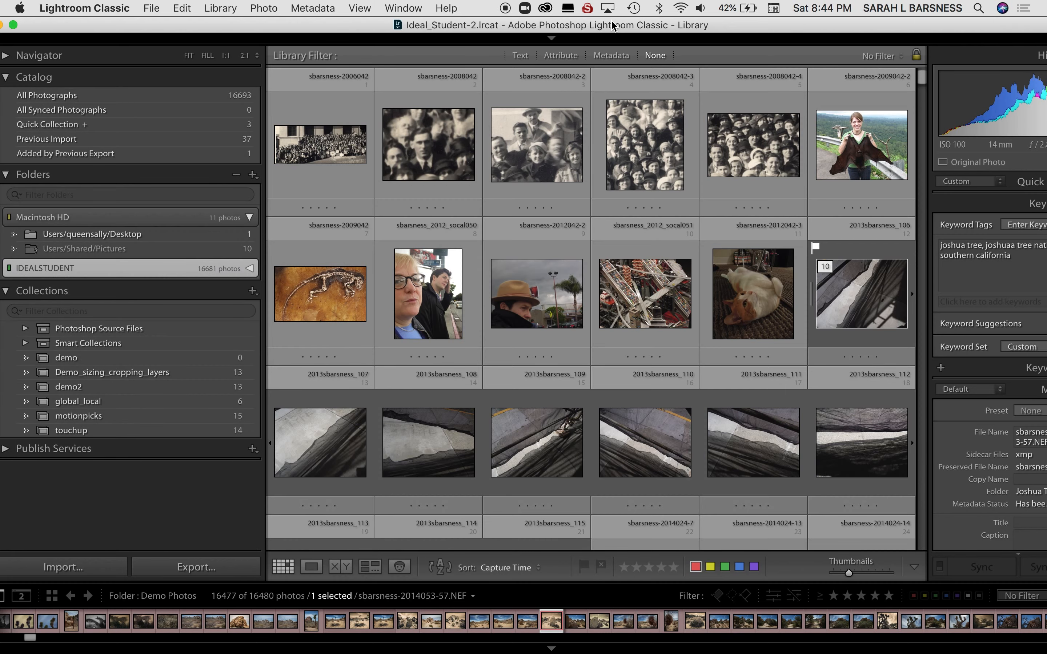
- Filter the photos by text for "joshua tree national park" in any searchable field and look through the matches from the beginning
{"action": "left_click", "coordinate": [521, 54]}
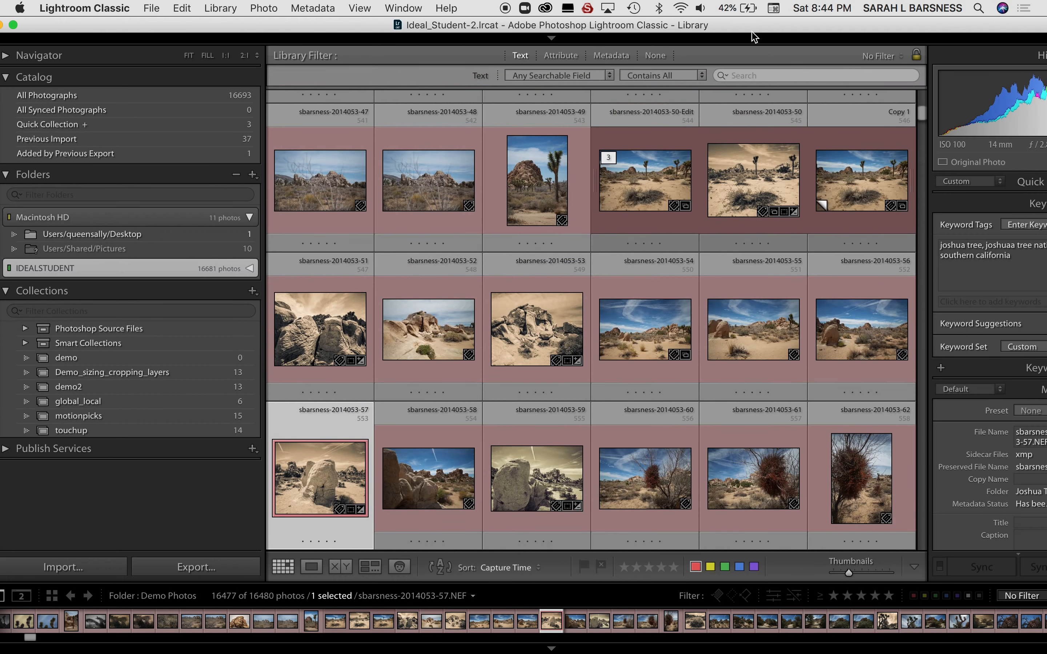
{"action": "scroll", "coordinate": [716, 311], "scroll_direction": "up", "scroll_amount": 20}
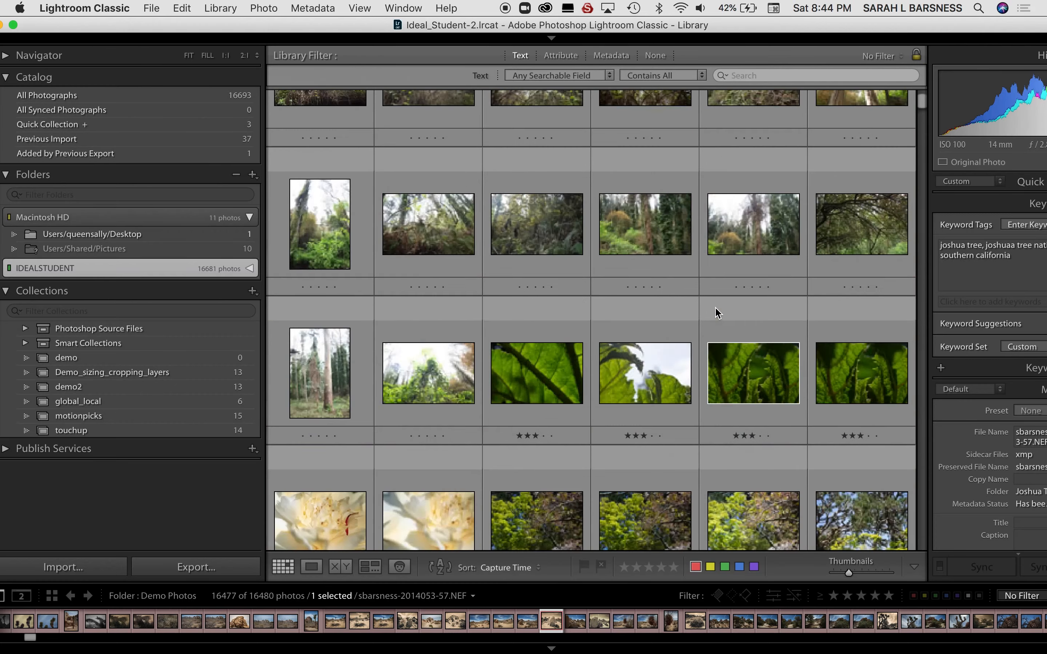
{"action": "left_click", "coordinate": [746, 76]}
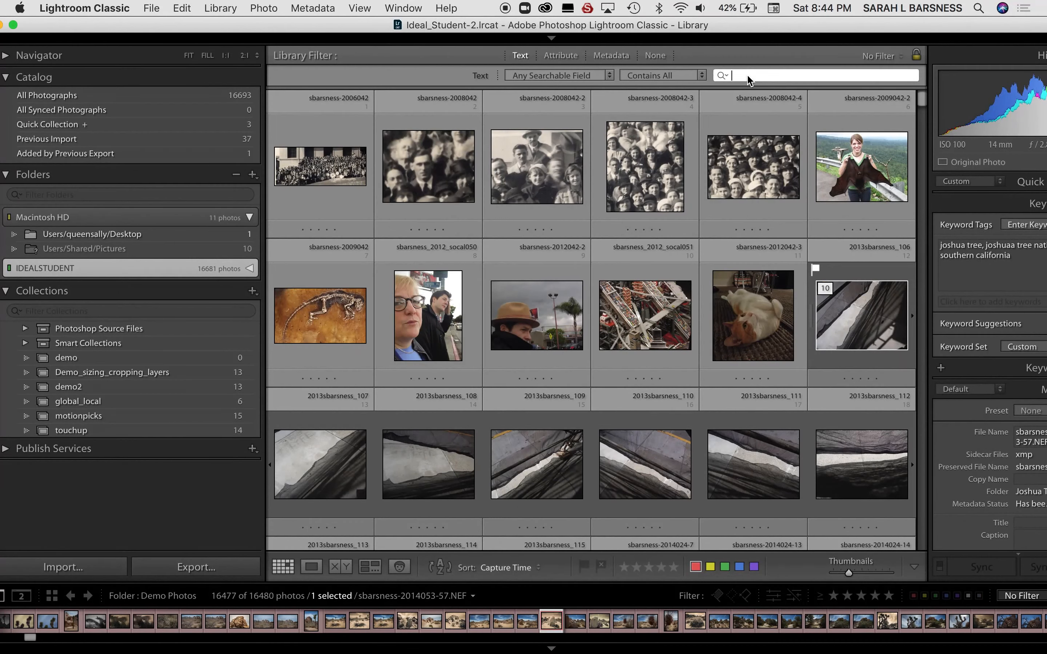
{"action": "type", "text": "joshua tree national park"}
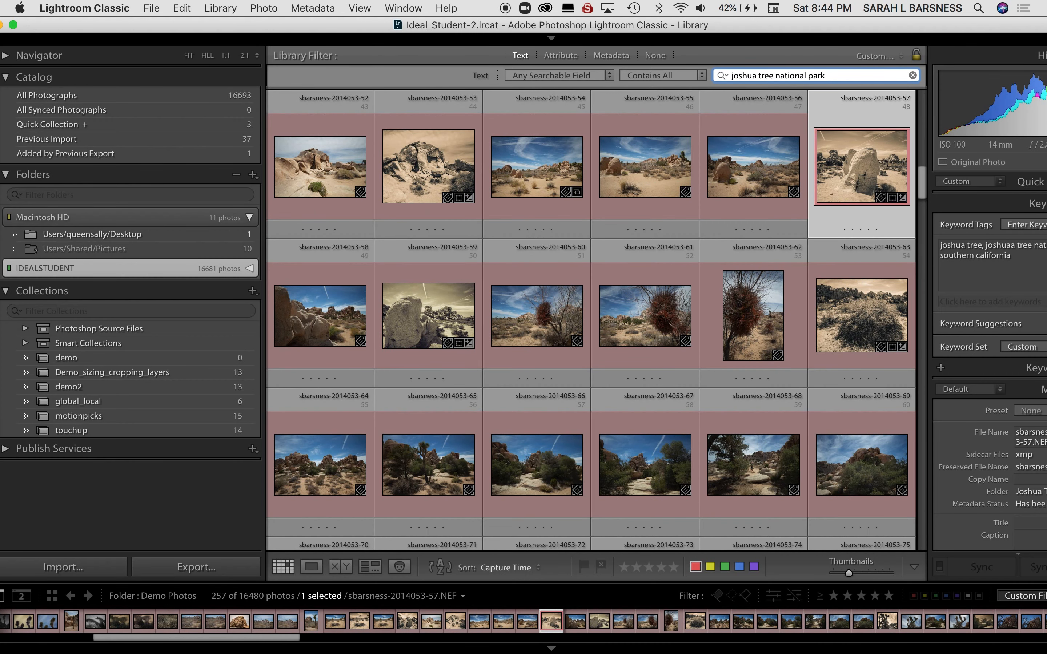
{"action": "key", "text": "Return"}
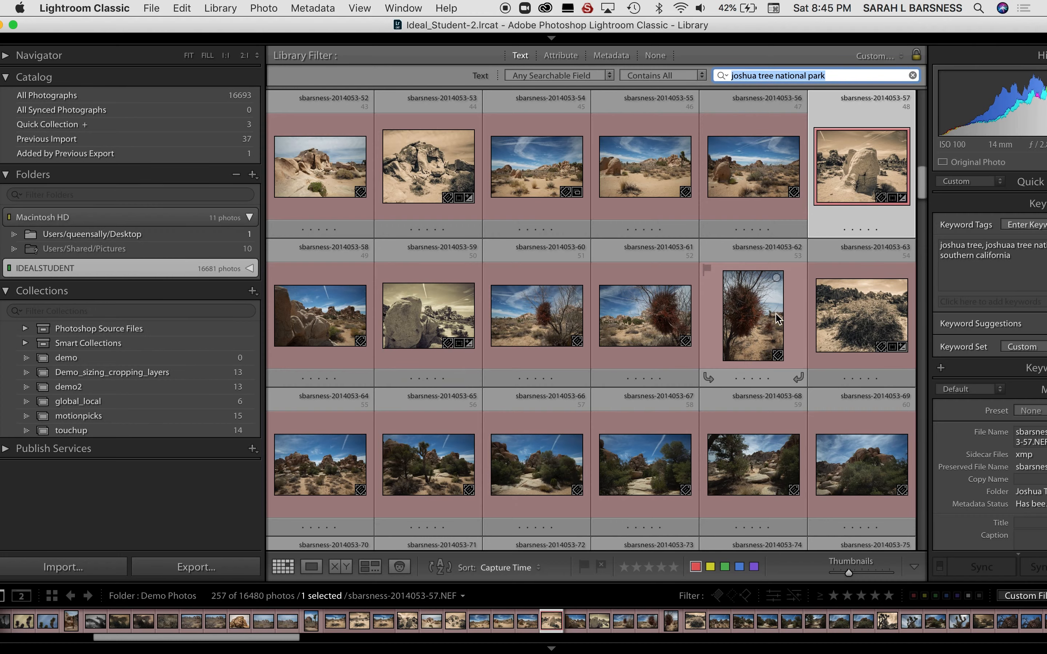
{"action": "scroll", "coordinate": [920, 191], "scroll_direction": "down", "scroll_amount": 15}
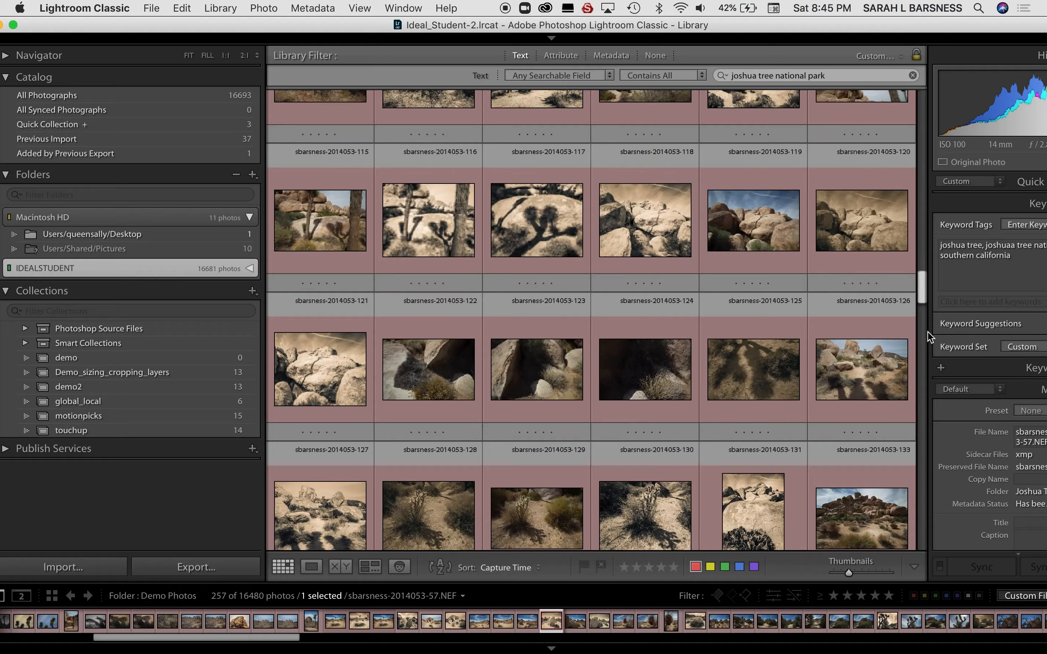
{"action": "left_click_drag", "start_coordinate": [923, 337], "coordinate": [880, 5]}
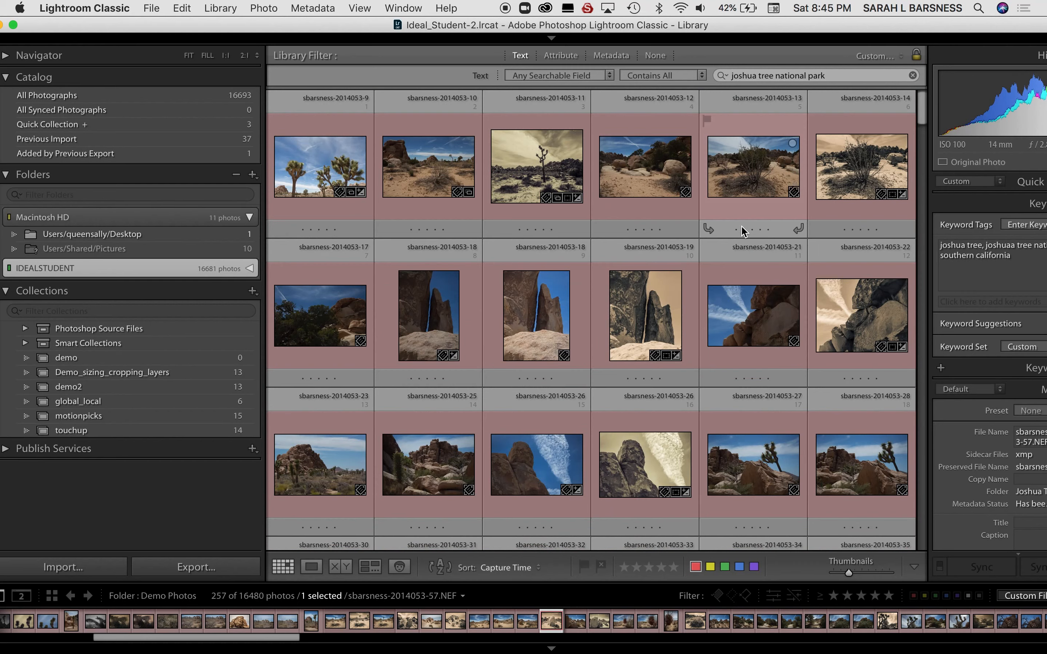